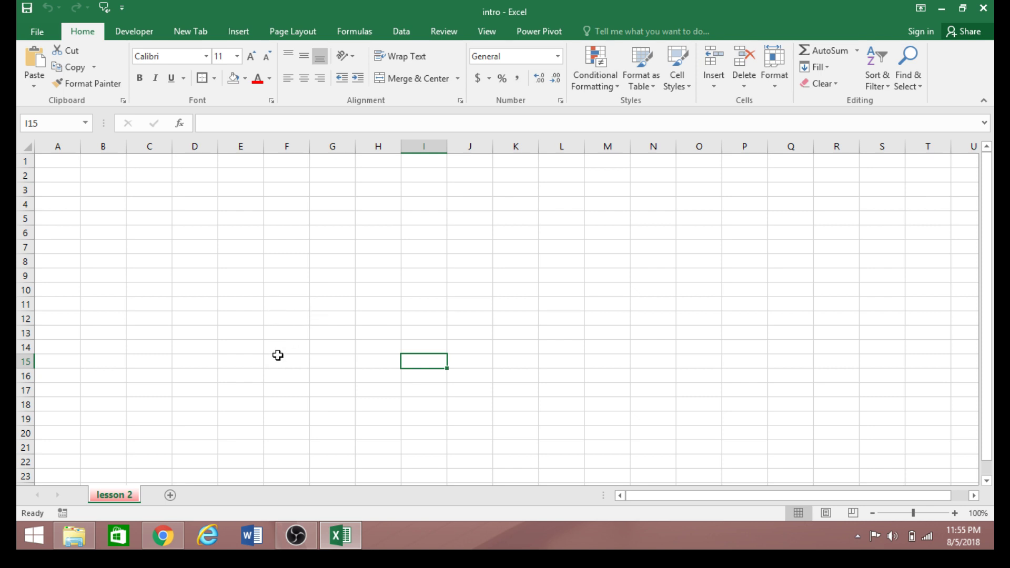
click(252, 266)
click(255, 275)
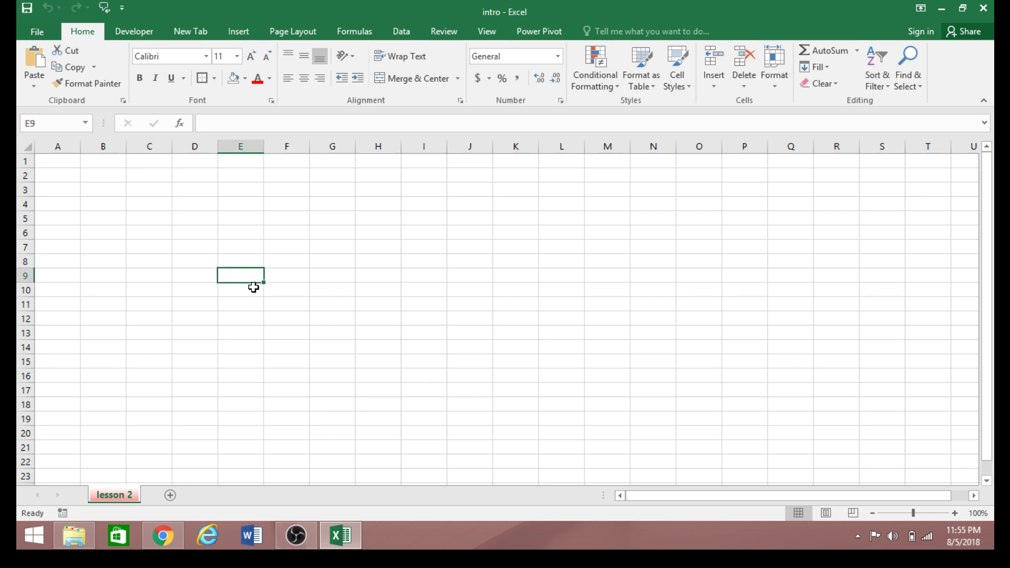
click(253, 288)
click(207, 273)
click(201, 261)
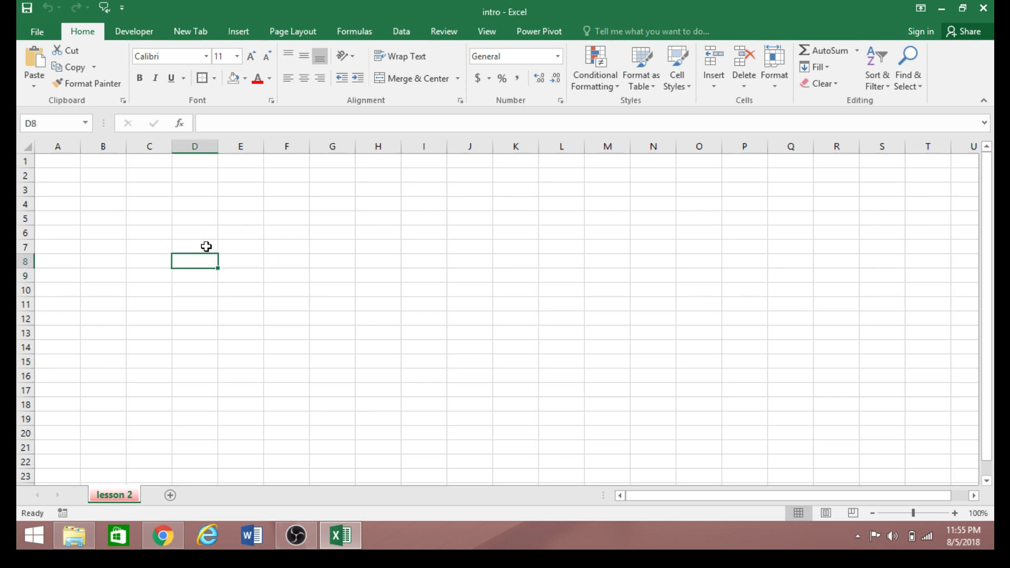
click(208, 251)
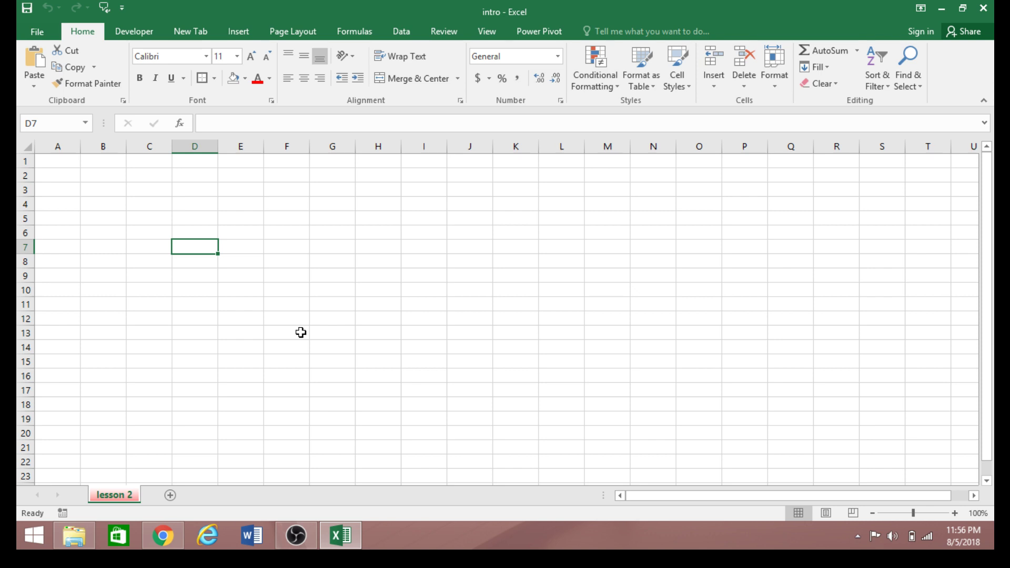
click(192, 322)
click(289, 293)
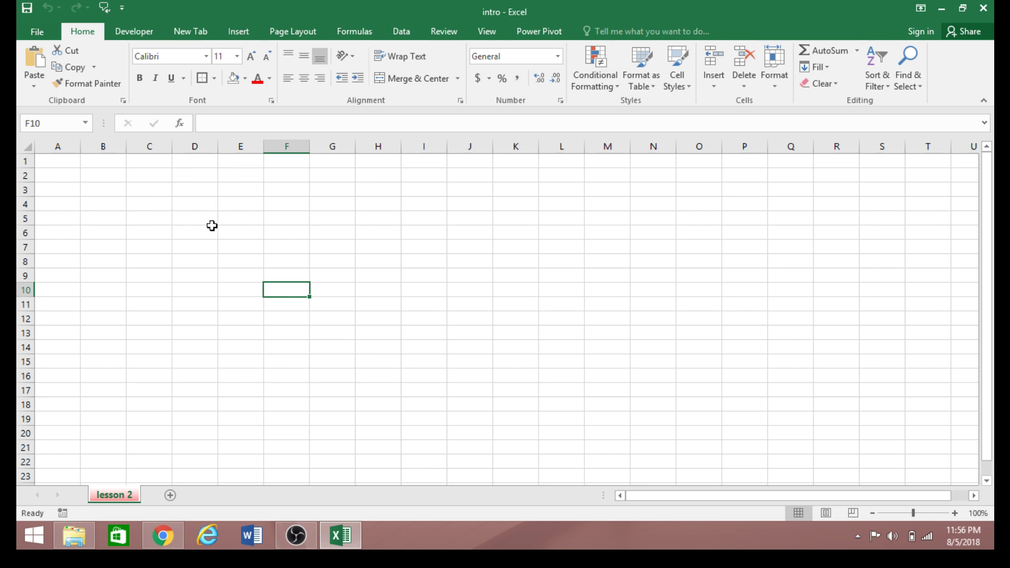
click(194, 271)
click(271, 278)
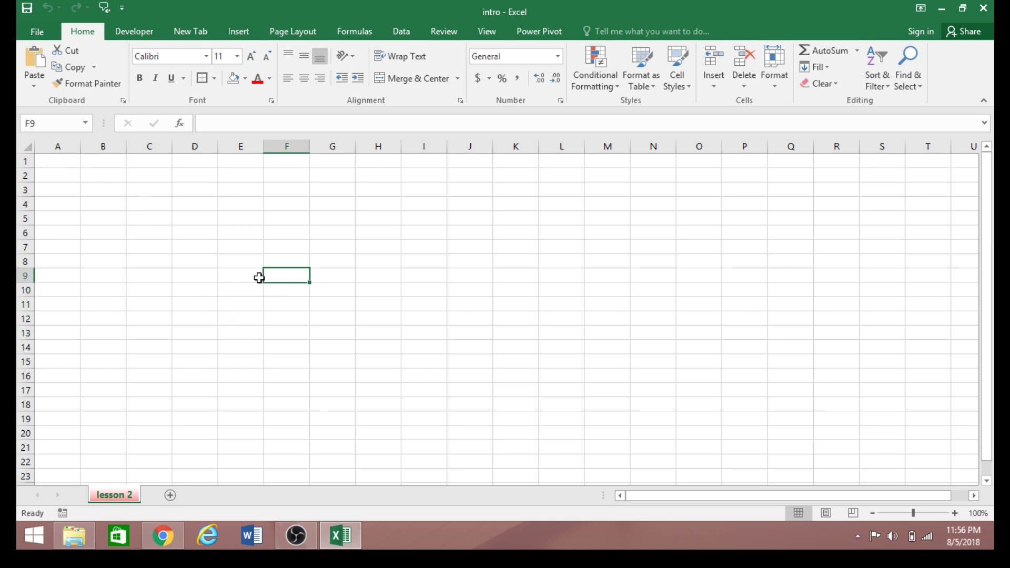
click(296, 228)
click(229, 239)
click(204, 239)
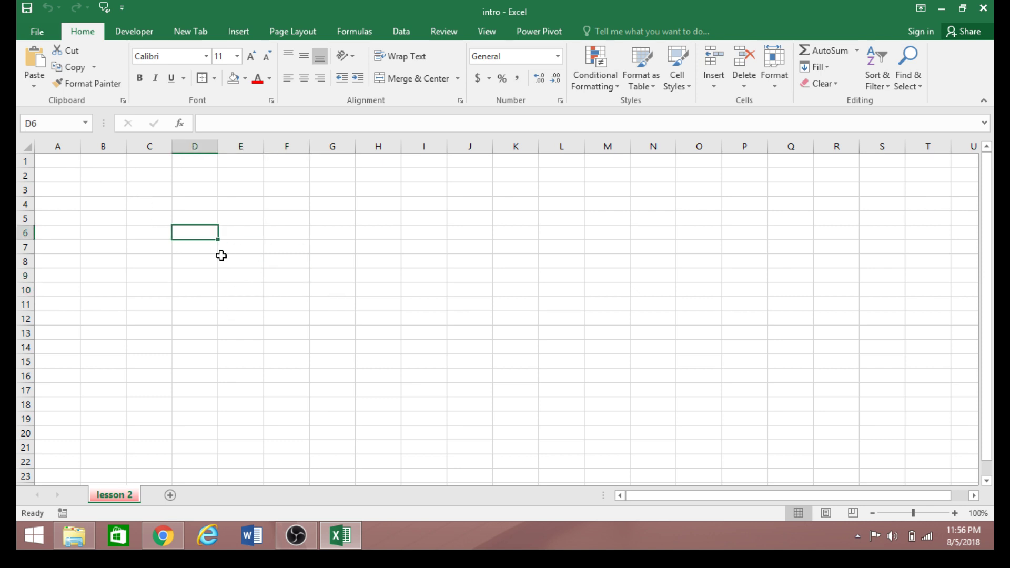
Step: Enter the labels Text in cell D4 and Numerical in cell D5
click(198, 205)
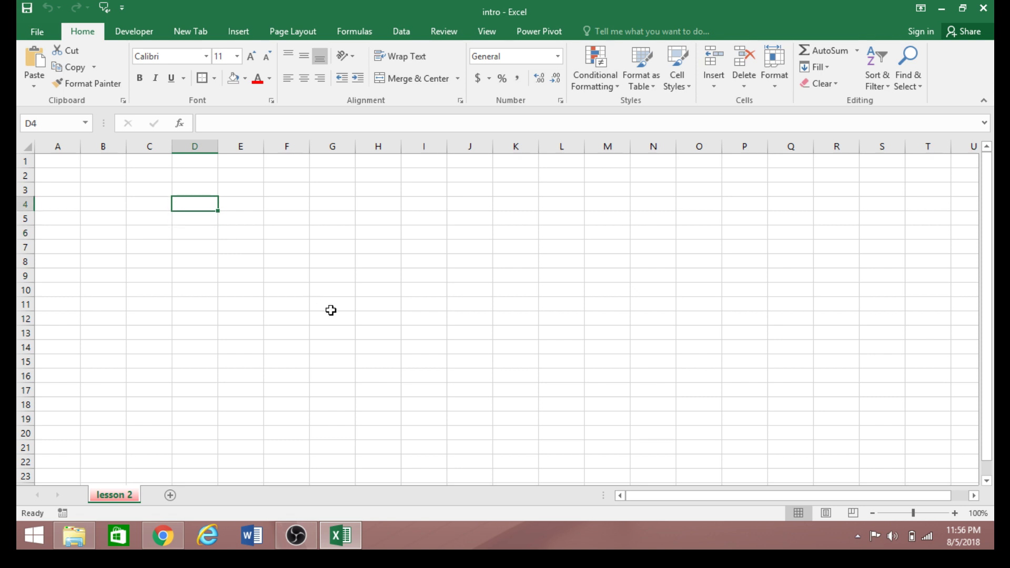
text(Text)
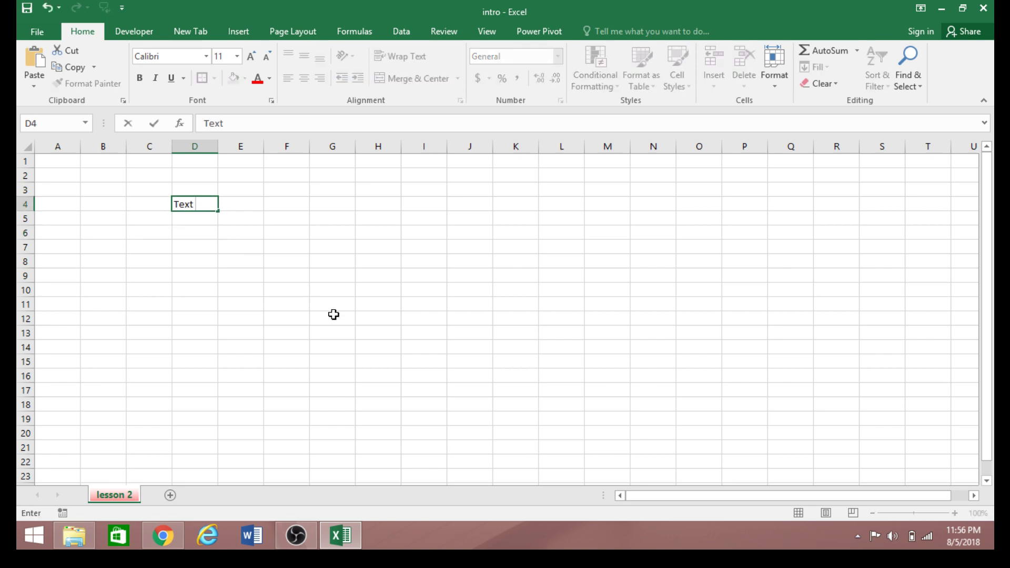
key(Return)
text(Numerical)
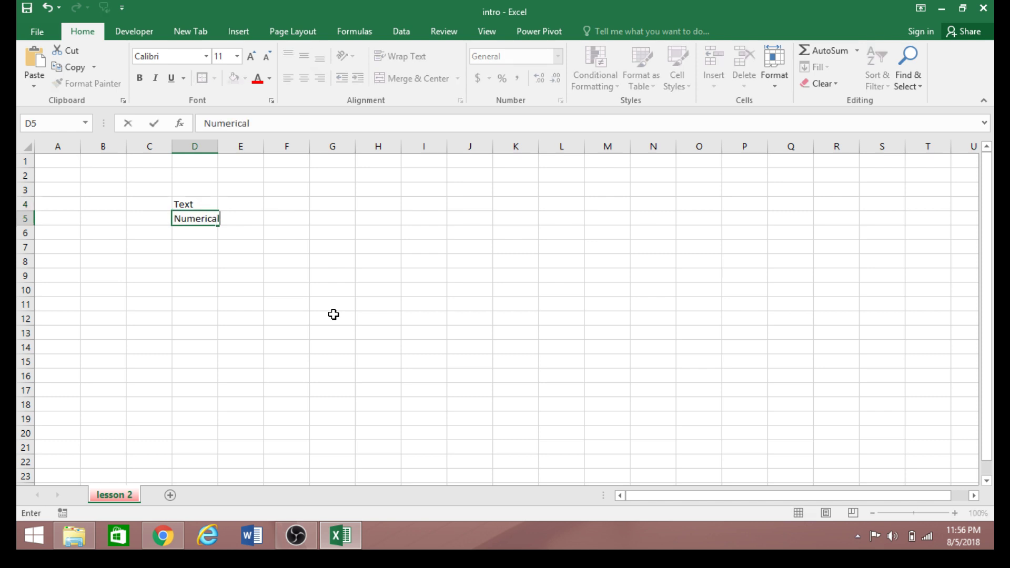
key(Return)
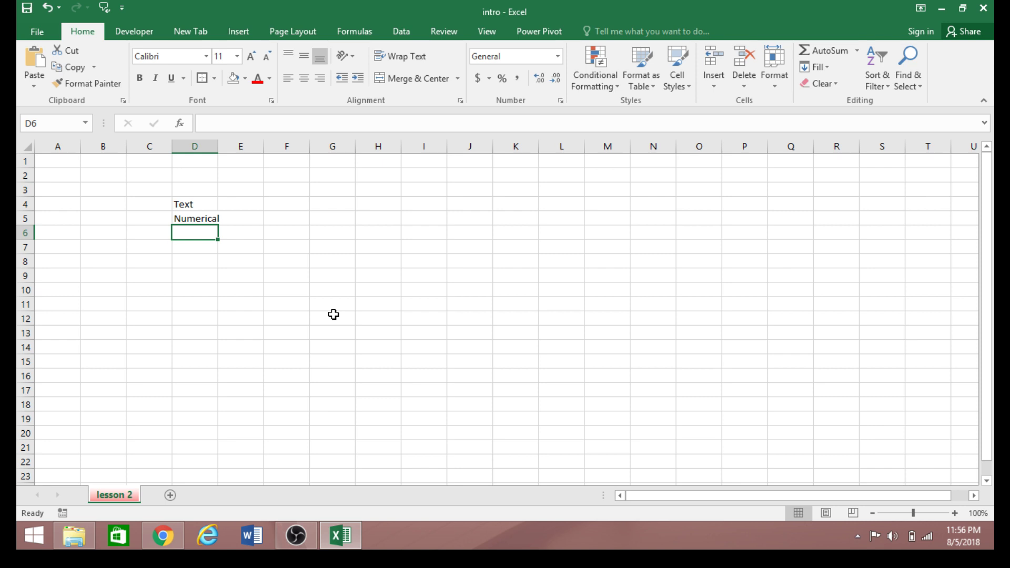
Step: Enter the label Formula in cell D6, directly below Numerical
text(G)
key(BackSpace)
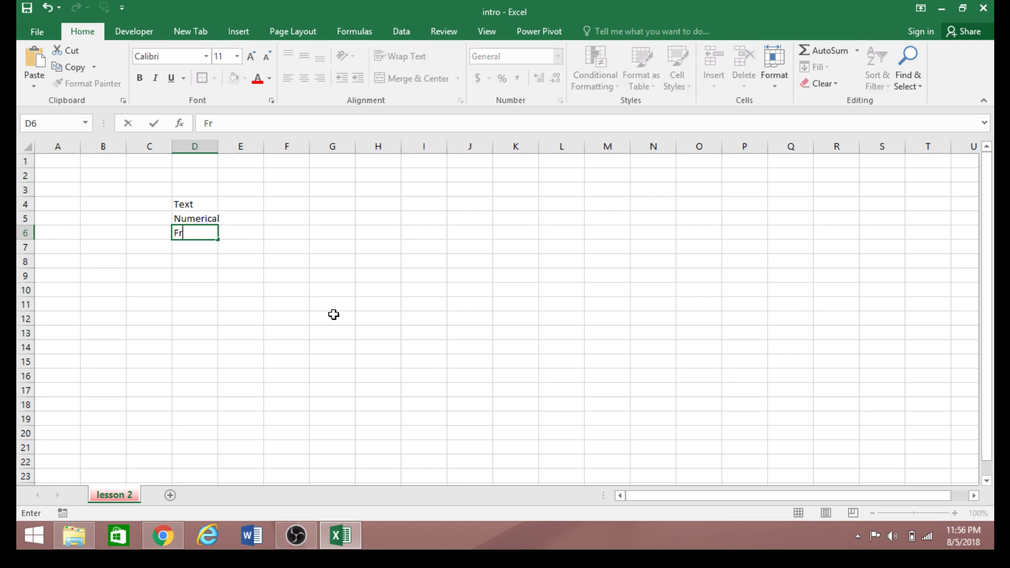
text(ormula)
key(BackSpace)
key(BackSpace)
key(BackSpace)
key(BackSpace)
key(BackSpace)
text(rmu)
click(257, 333)
Step: Enter a person's first name in E4 as the text example and 25 in E5 as the numerical example
click(202, 206)
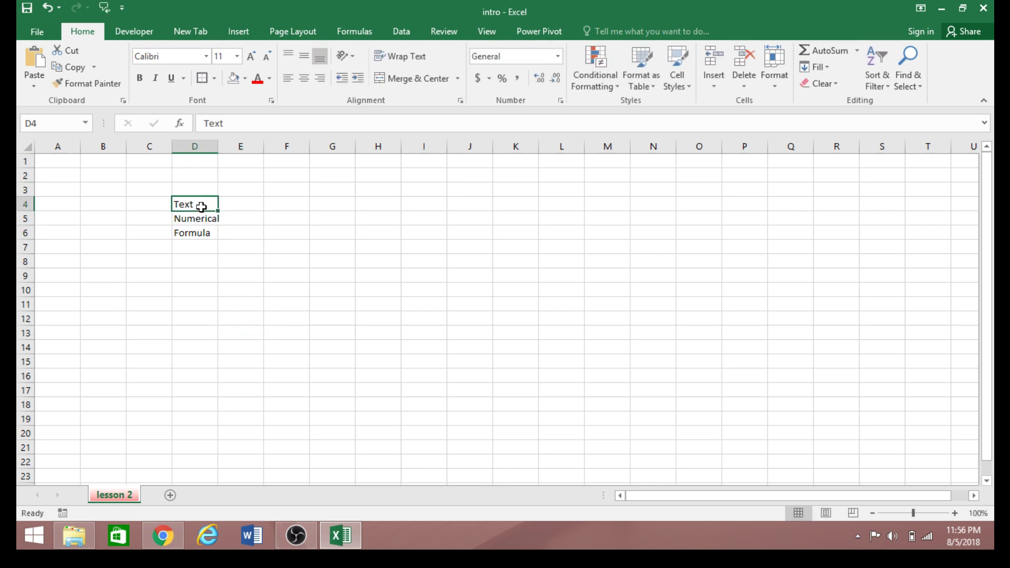
click(234, 208)
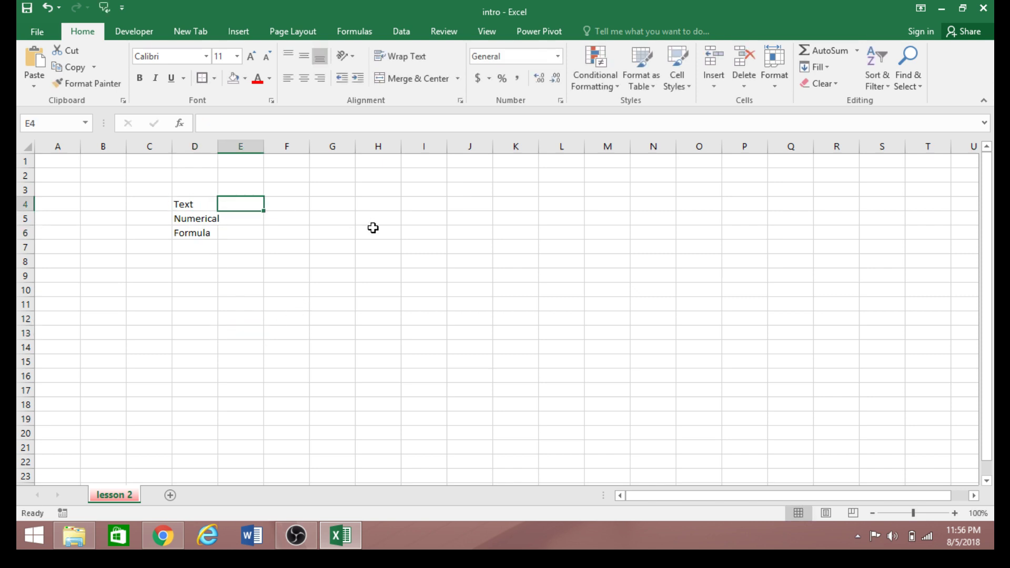
text(Ali)
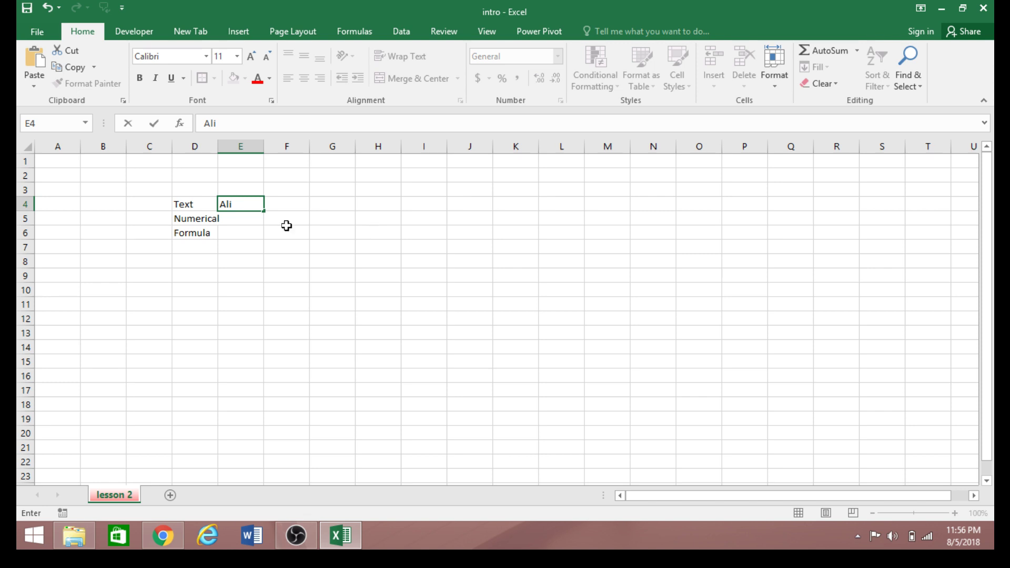
click(255, 334)
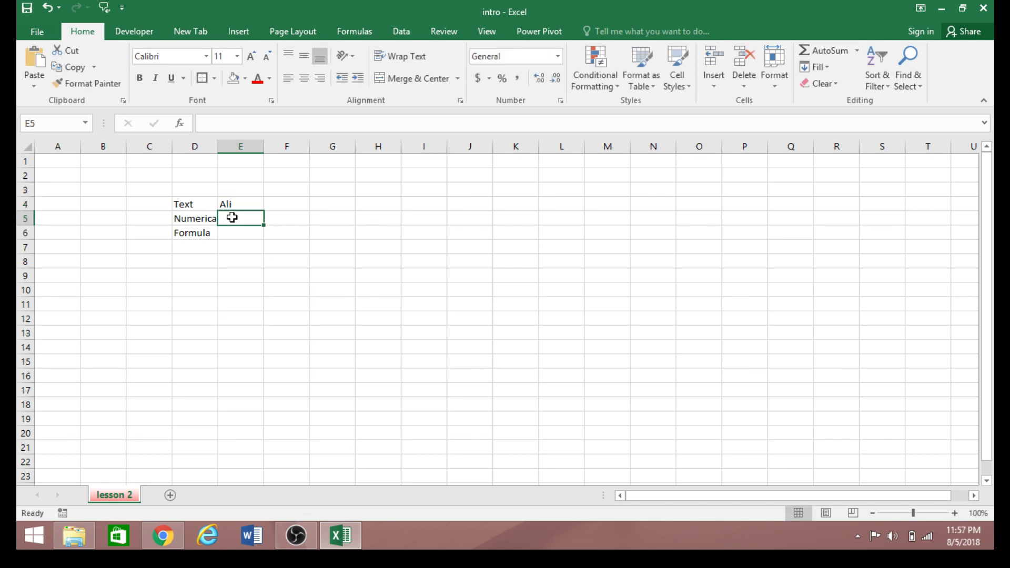
click(229, 217)
text(25)
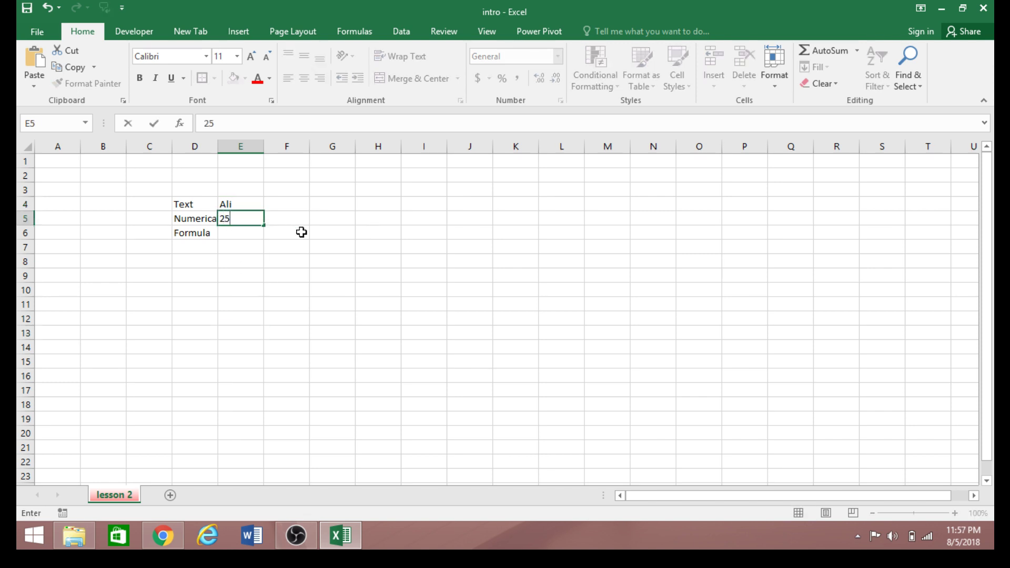
click(266, 269)
click(248, 235)
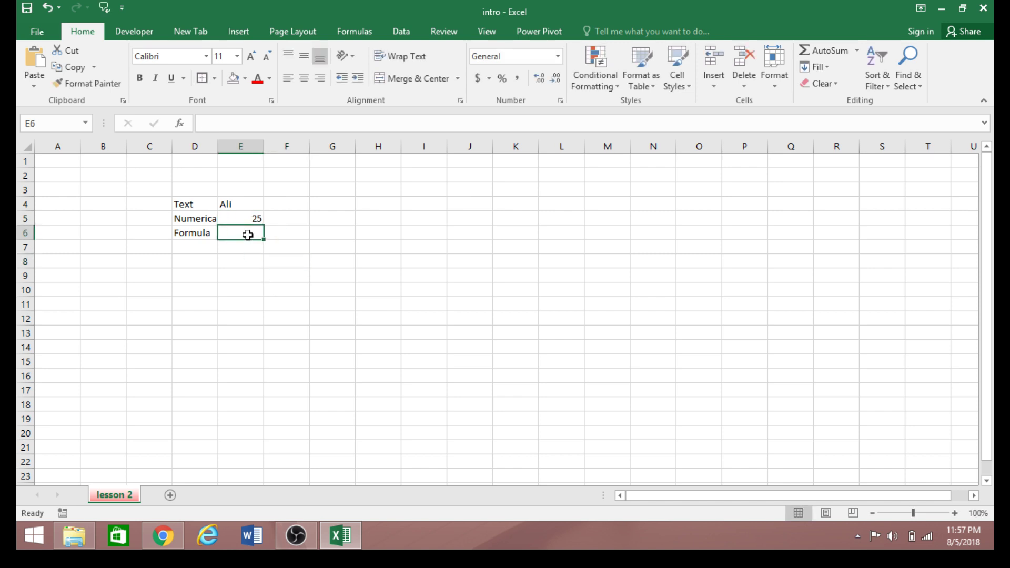
text(=sum)
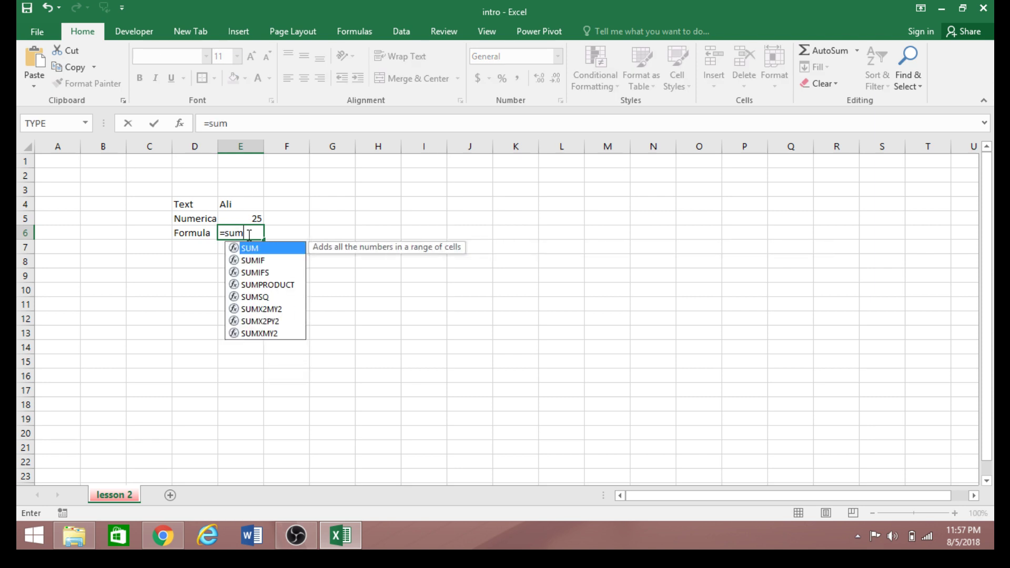
key(Tab)
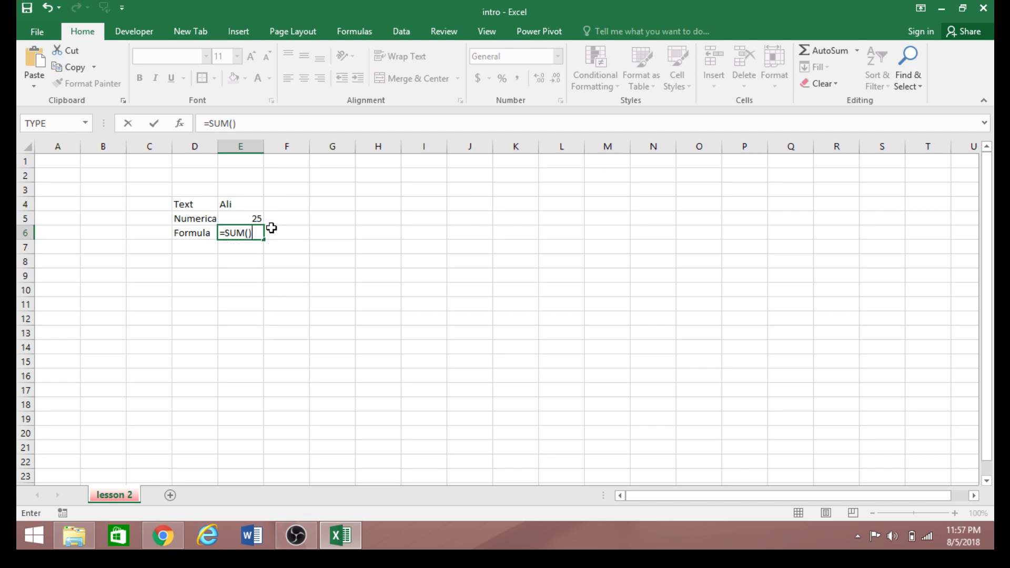
key(BackSpace)
key(BackSpace)
key(BackSpace)
key(BackSpace)
key(BackSpace)
key(BackSpace)
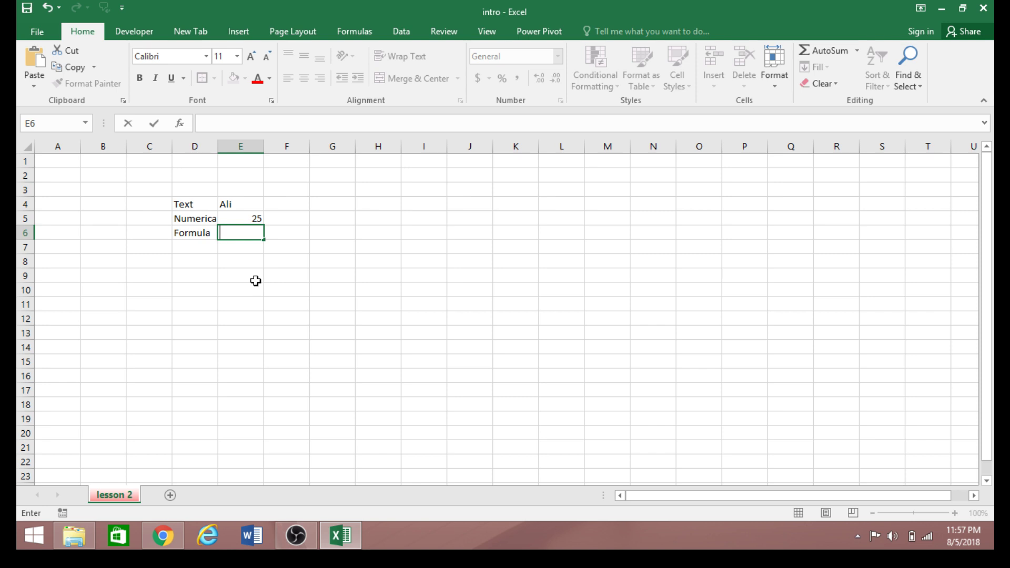
click(254, 279)
Step: Compare how the text entry in E4 and the number in E5 are aligned within their cells
click(248, 221)
click(239, 204)
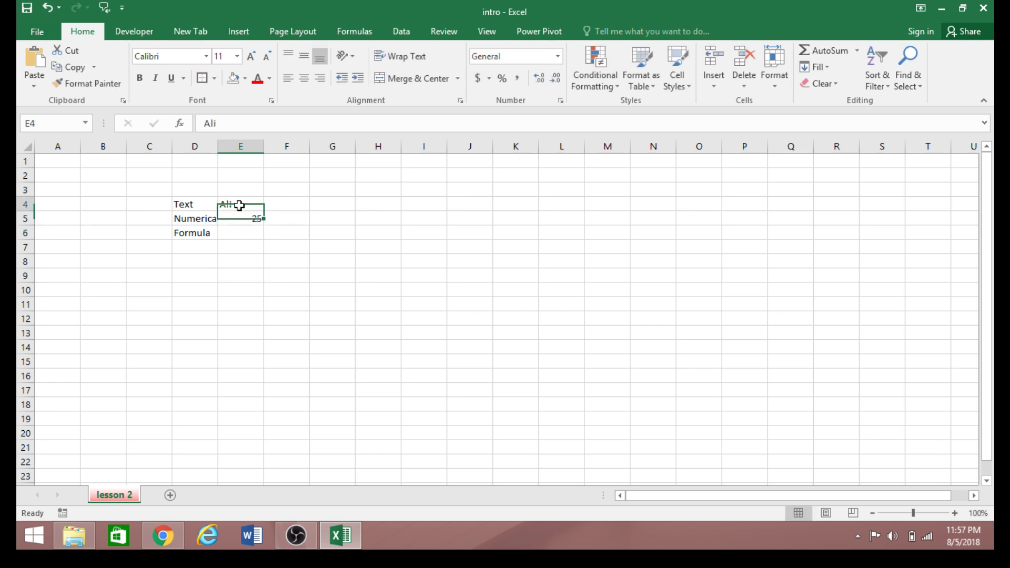
click(194, 205)
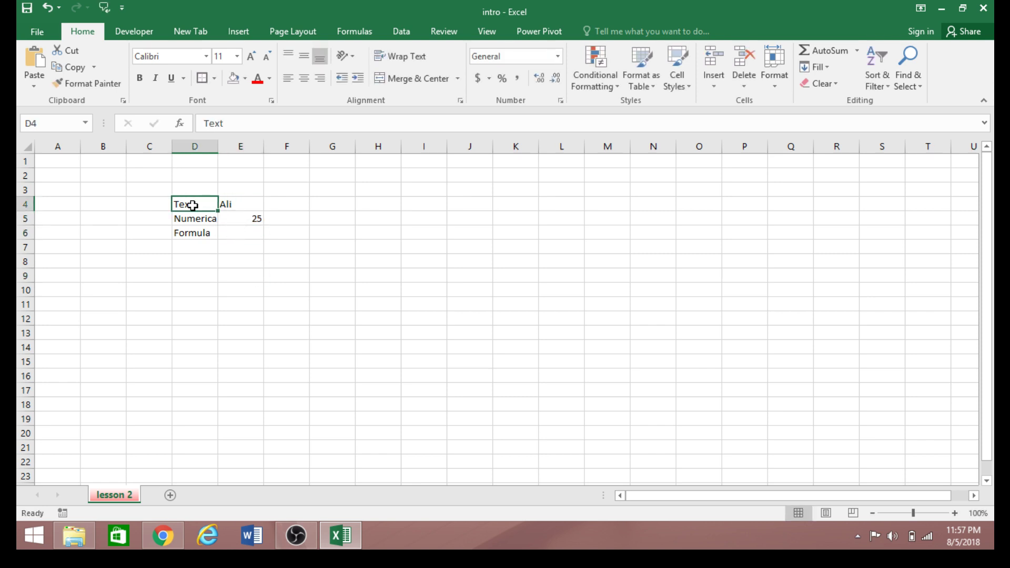
click(239, 206)
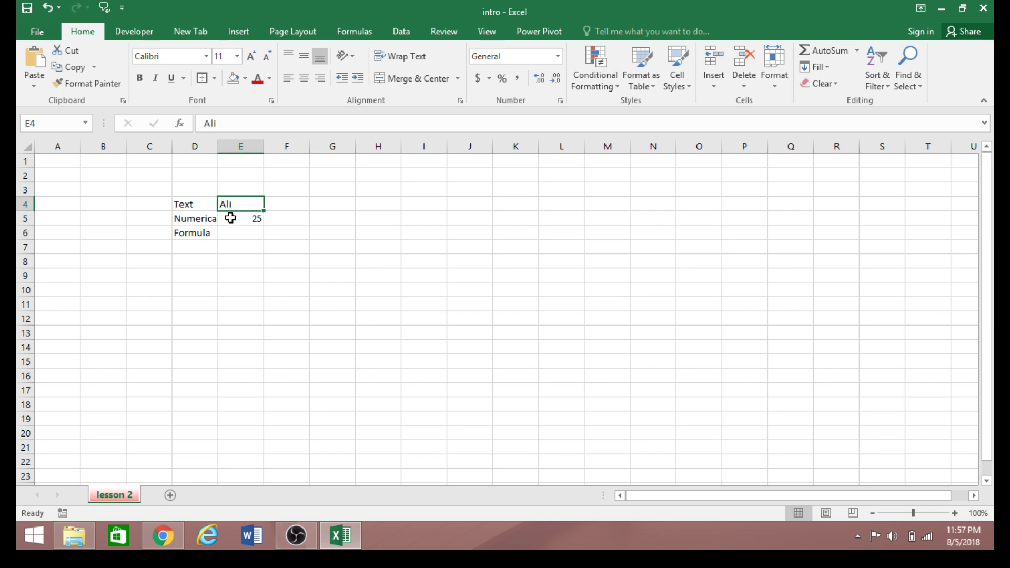
click(256, 221)
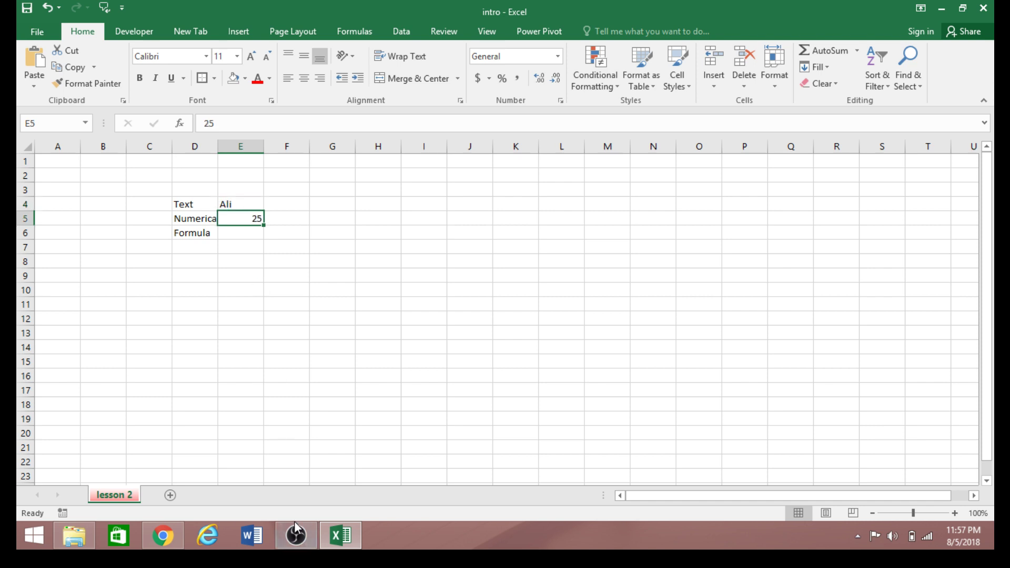
click(298, 246)
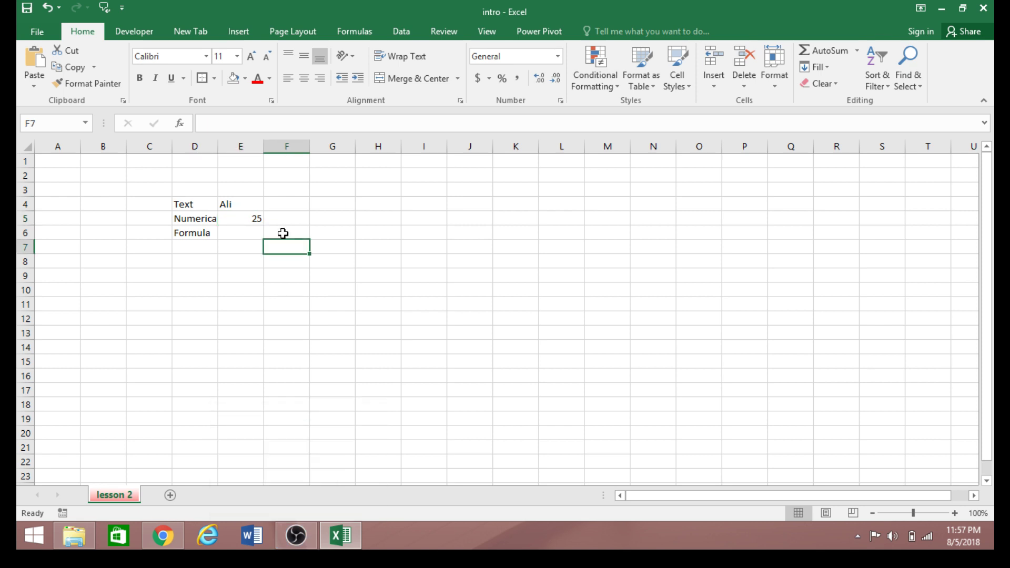
click(260, 220)
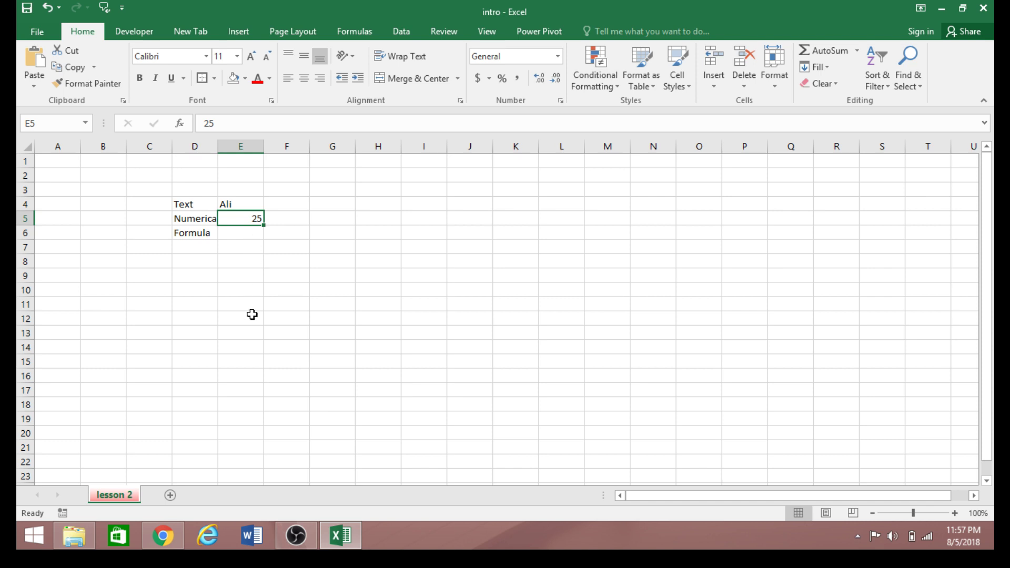
Step: Append the letter e to the number in cell E5 so the entry reads 25e
click(269, 236)
click(254, 217)
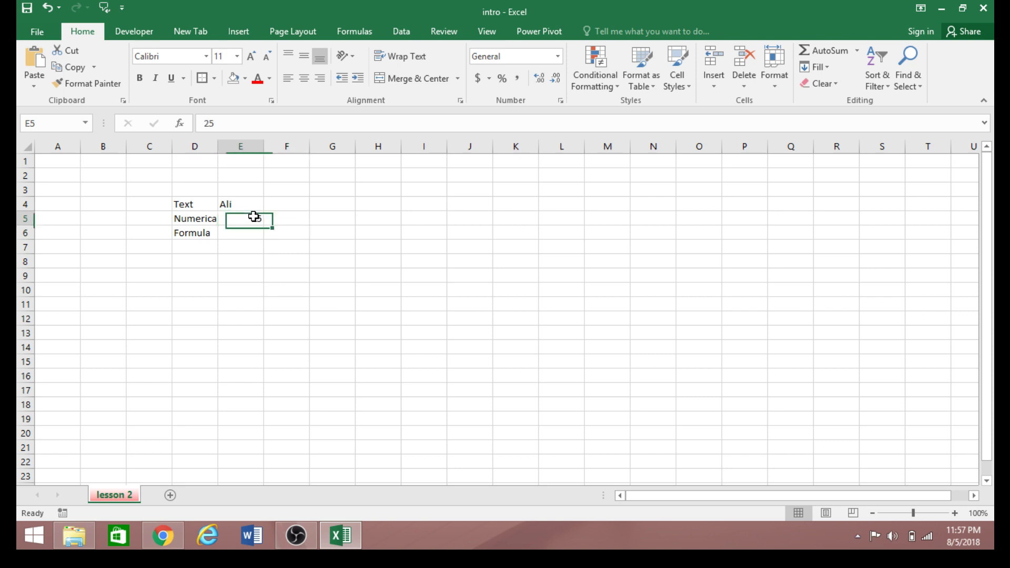
text(25)
key(ctrl+Return)
click(226, 130)
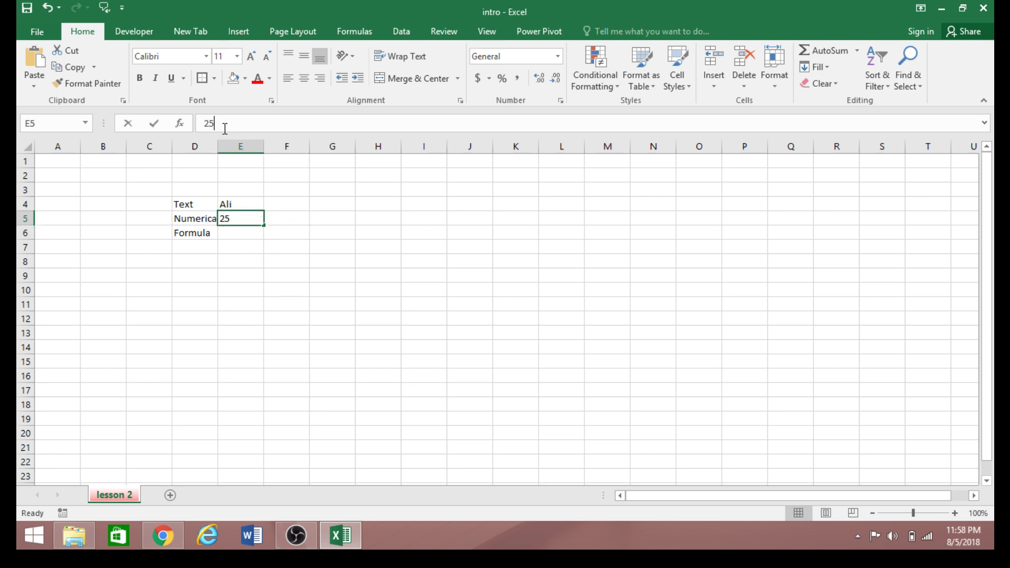
text(e)
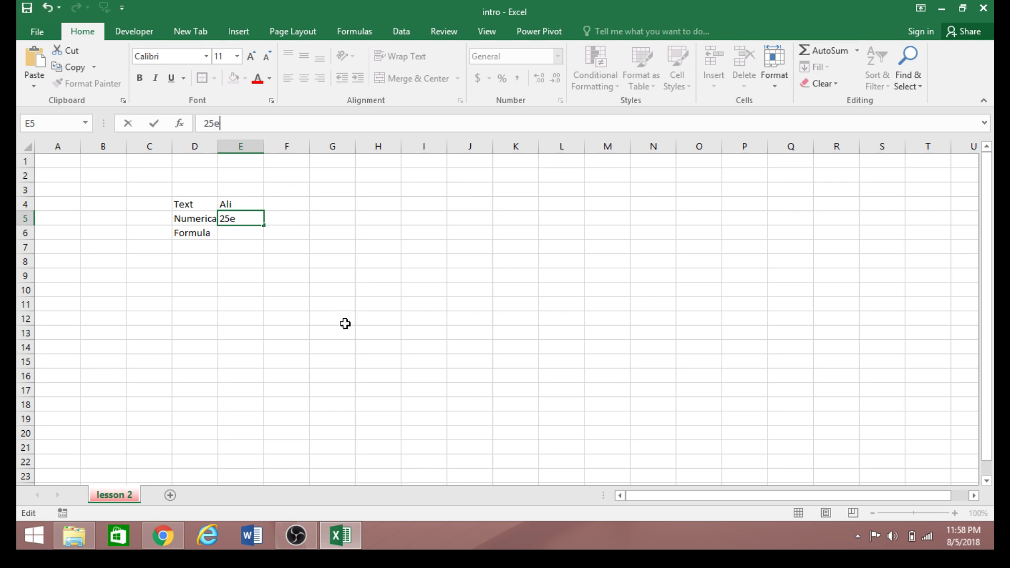
click(345, 332)
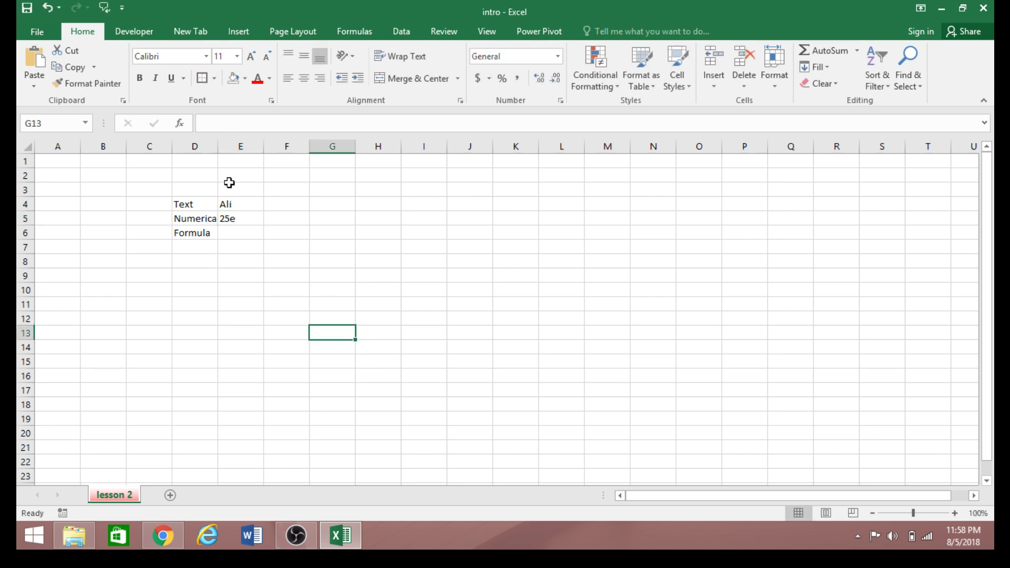
Step: Remove the letter e from the entry in cell E5, leaving 25
click(228, 218)
click(234, 126)
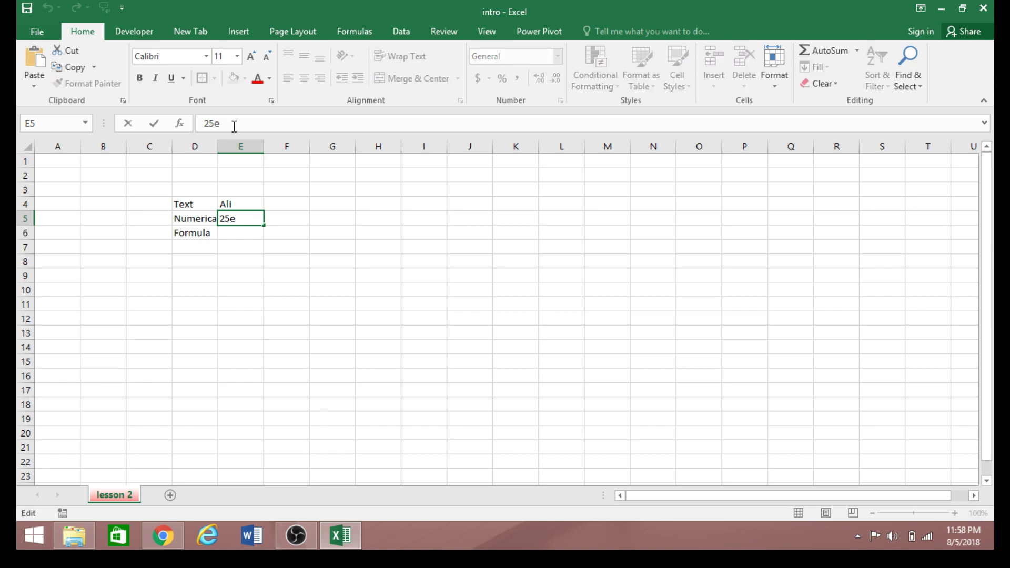
key(BackSpace)
click(235, 295)
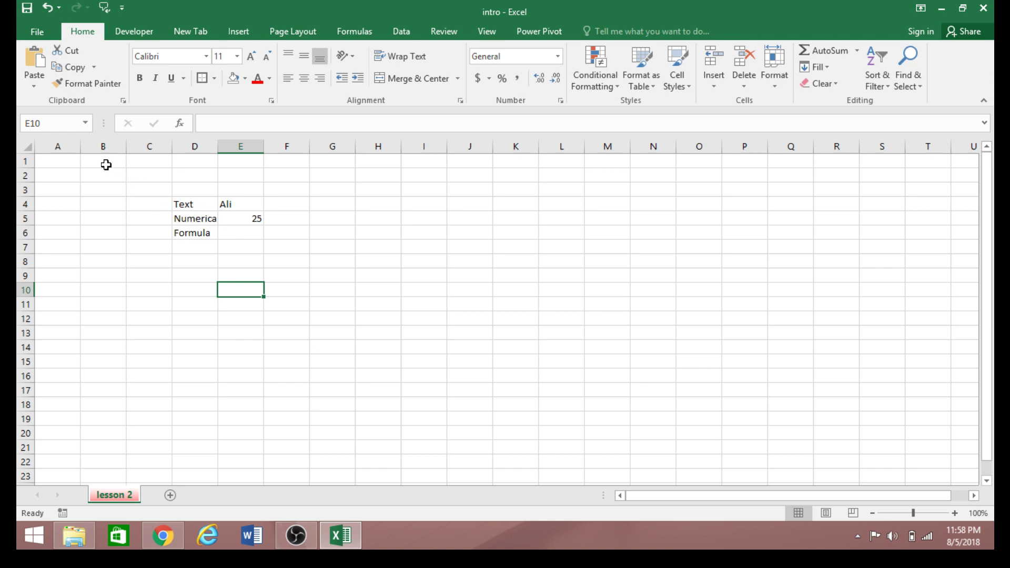
Step: Widen column A to several times its default width and enter a person's first name in cell A1
drag(82, 148, 333, 212)
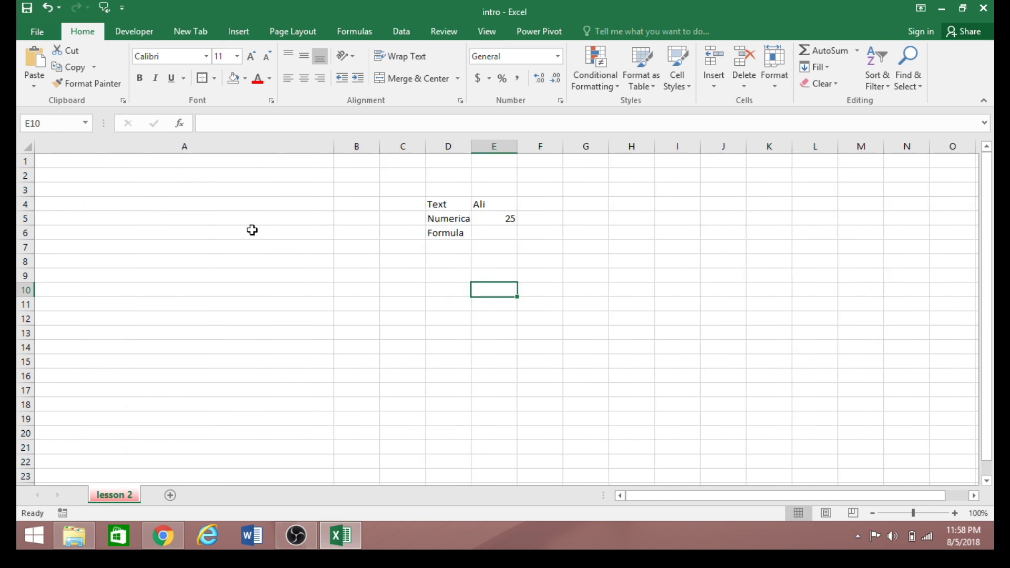
click(145, 167)
text(A)
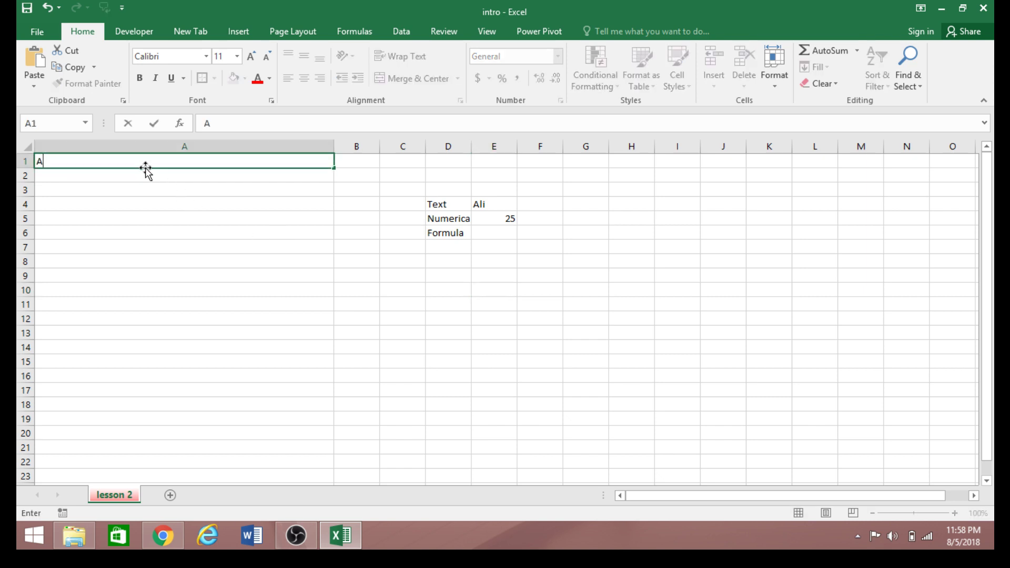
text(bdulahi)
click(219, 284)
click(254, 166)
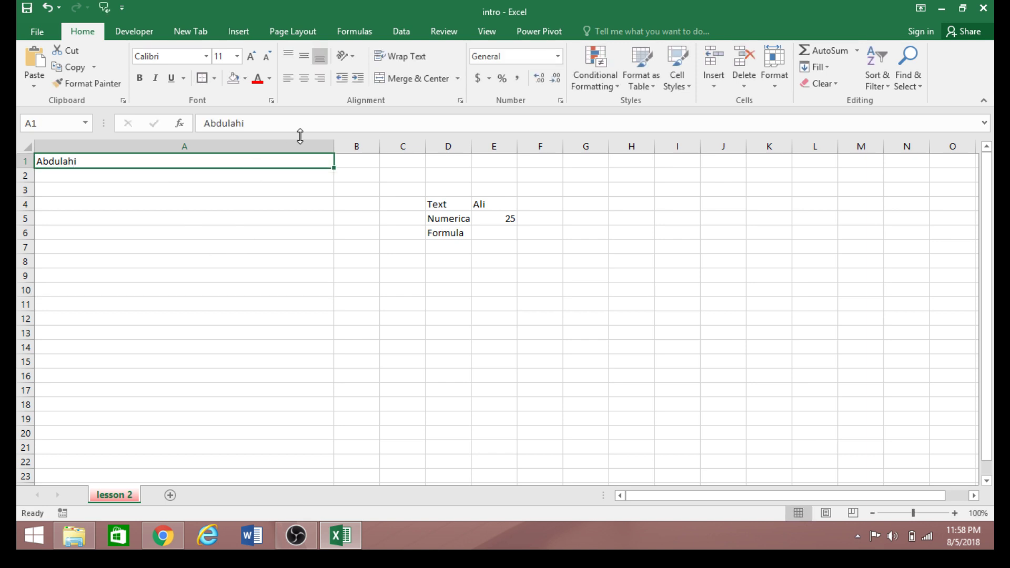
Step: Narrow column A to a width of 29.29 and enter the number 100 in cell A2
drag(334, 142, 185, 150)
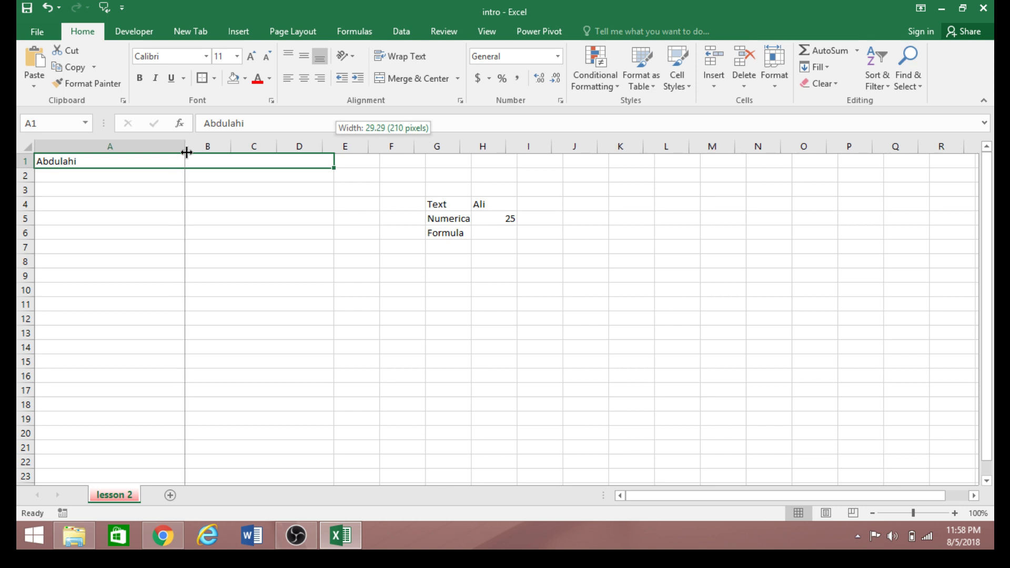
click(67, 176)
text(100)
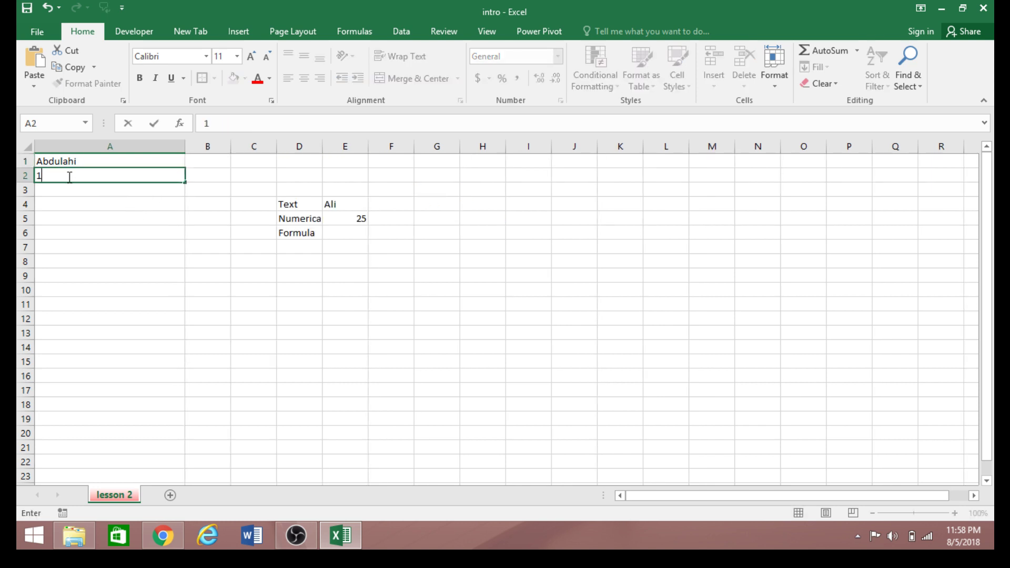
click(58, 273)
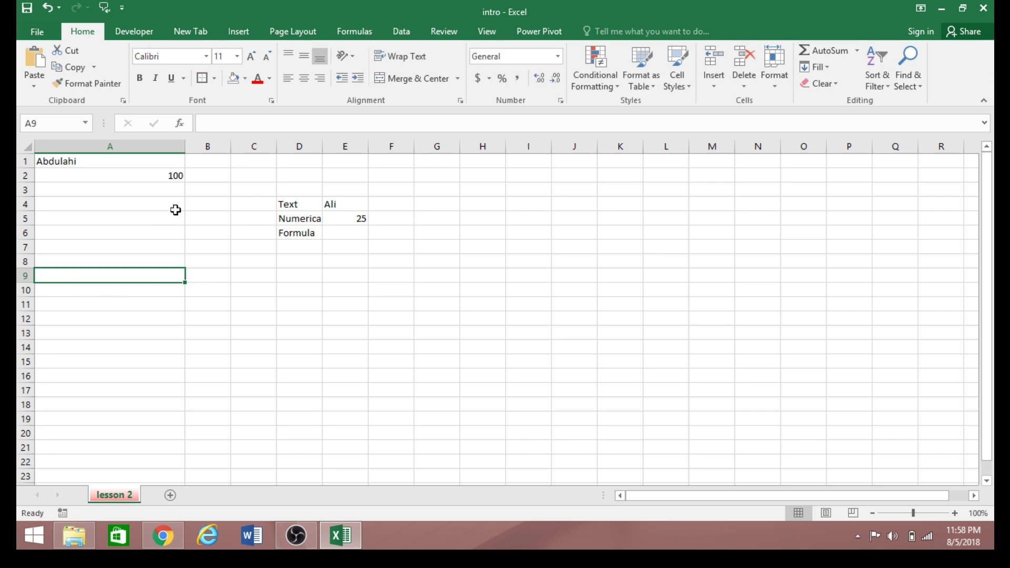
Step: Compare how the number in cell A2 and the name in cell A1 are aligned within the column
click(175, 178)
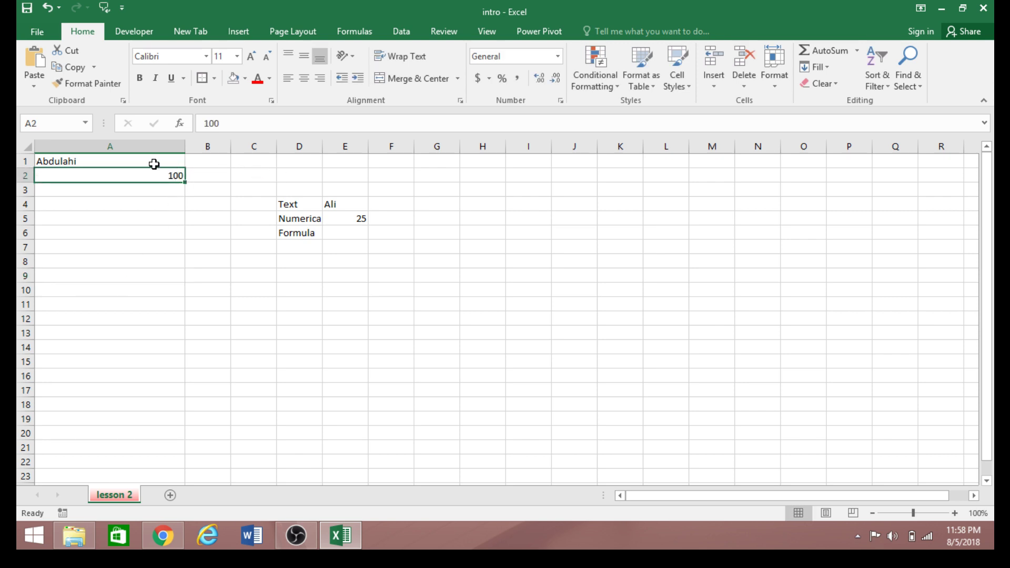
click(70, 163)
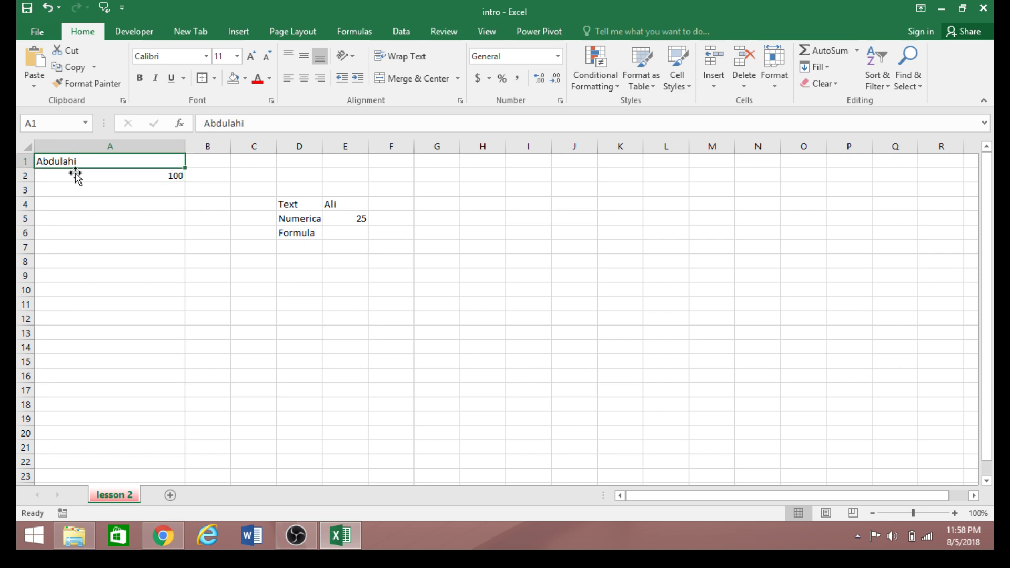
click(113, 236)
Step: Clear cells A1:E10 and undo back past the column A edits until cell E5 reads 25e
drag(82, 160, 361, 284)
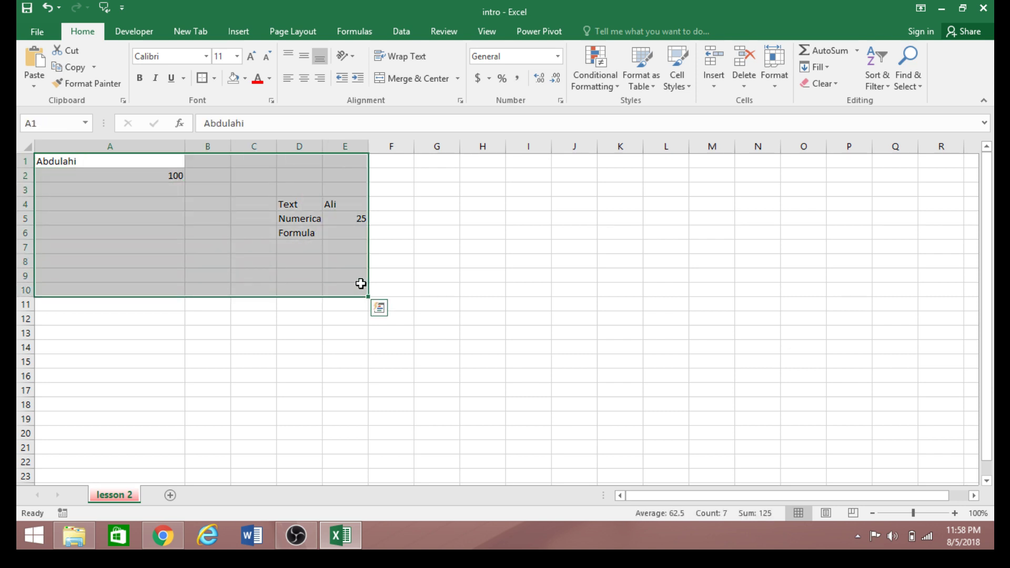
key(Delete)
key(ctrl+z)
key(ctrl+z)
key(ctrl+z)
key(ctrl+z)
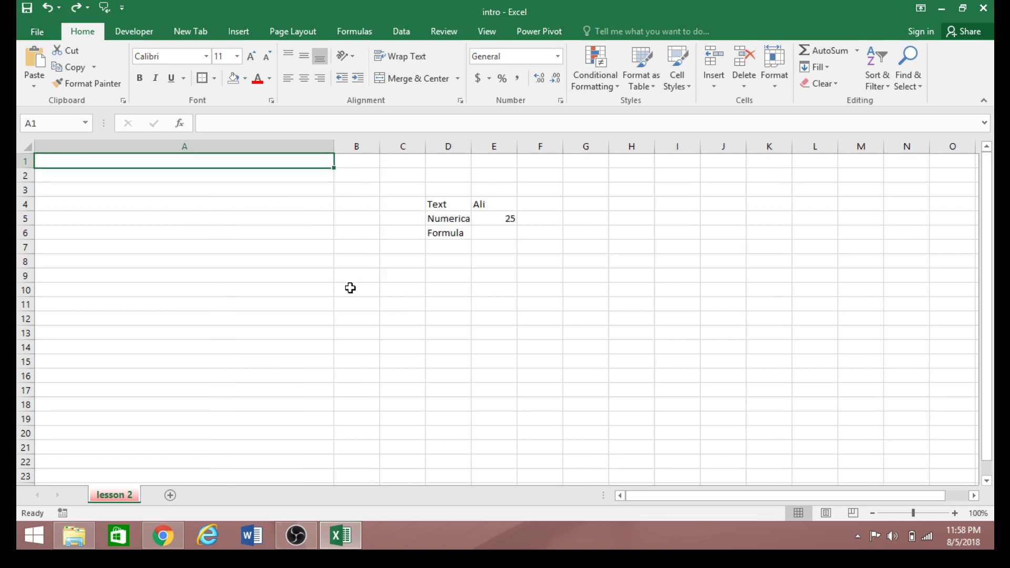
click(388, 267)
key(ctrl+z)
key(ctrl+z)
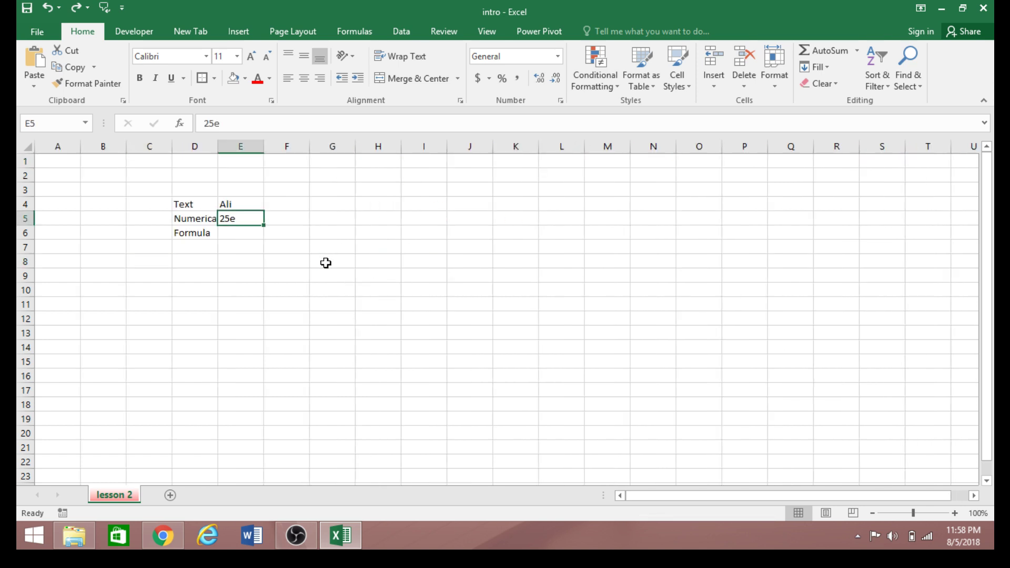
Step: Delete the contents of cells D4:F10 to empty the sheet
click(289, 244)
drag(181, 205, 280, 266)
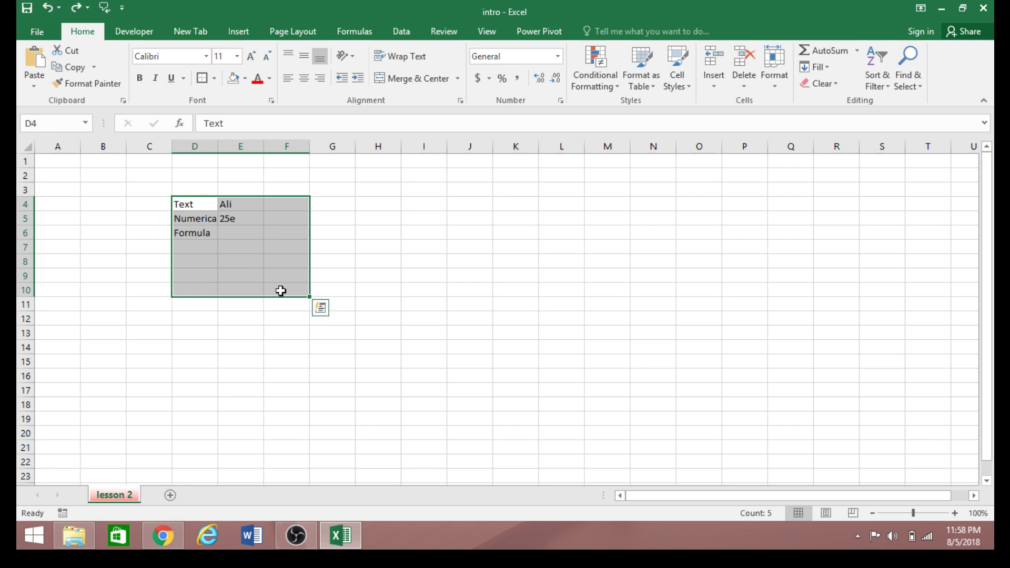
key(Delete)
click(242, 389)
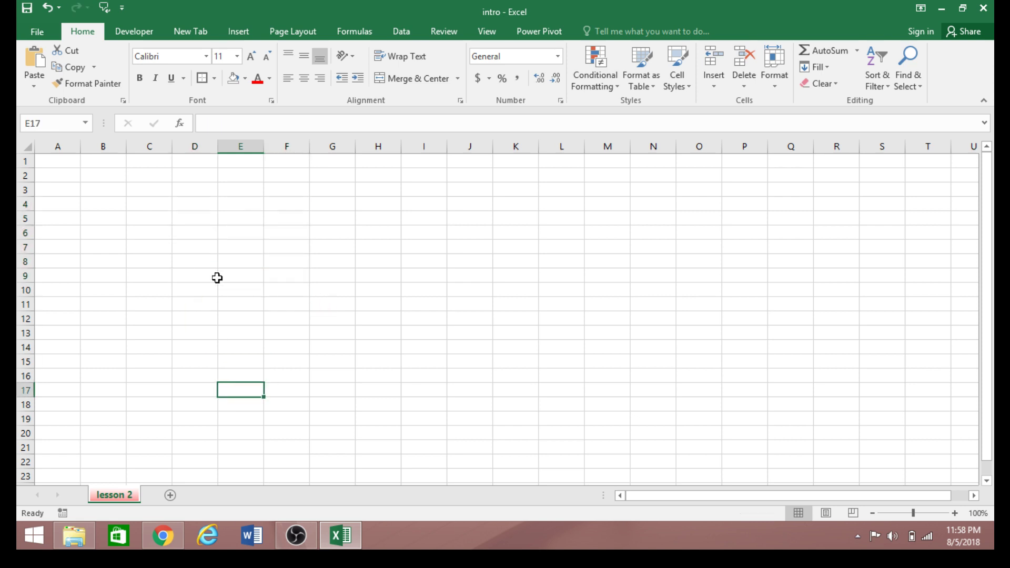
Step: Enter a person's first name in cell D4 using in-cell editing and erase it again
double_click(194, 204)
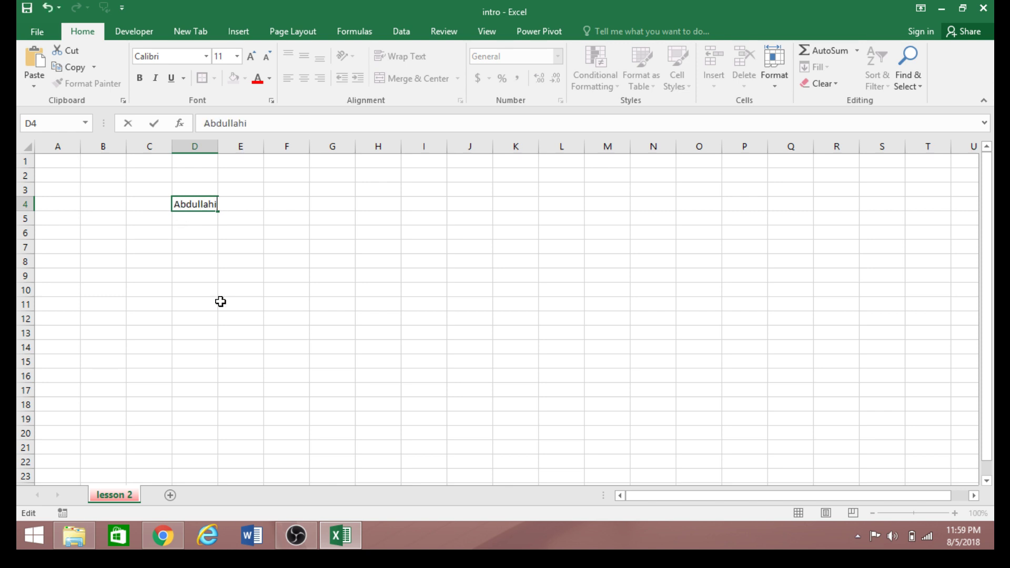
key(BackSpace)
key(BackSpace)
key(BackSpace)
key(BackSpace)
key(BackSpace)
key(BackSpace)
key(BackSpace)
key(BackSpace)
key(BackSpace)
click(200, 277)
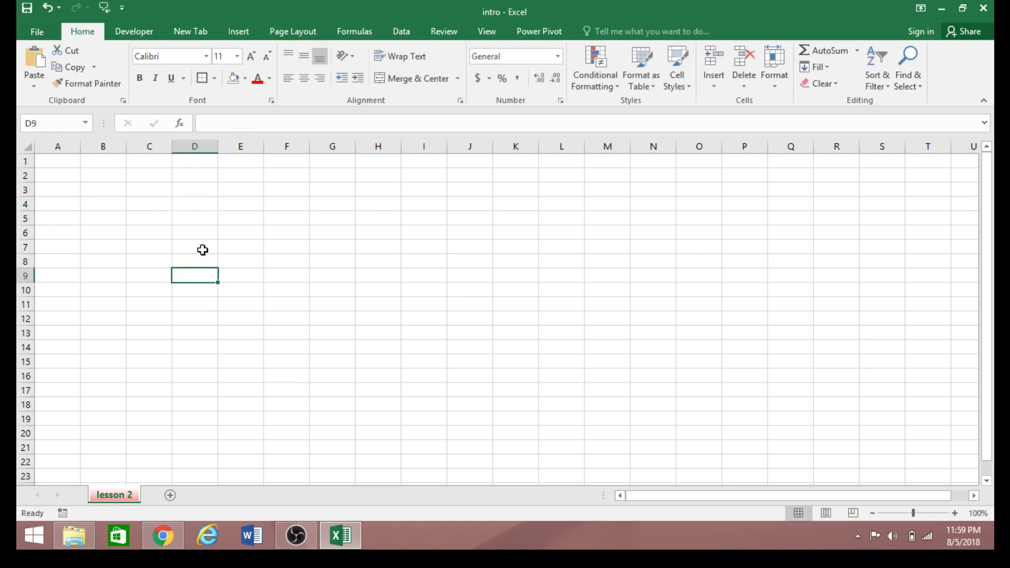
Step: Enter a person's first name directly into the selected cell D6 and erase it again
click(204, 237)
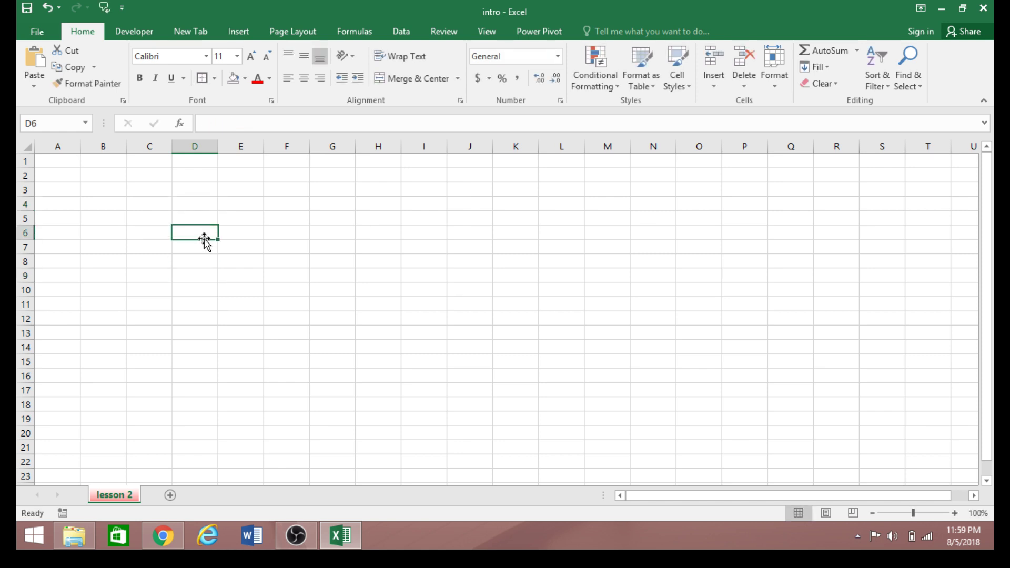
text(Abdullahi)
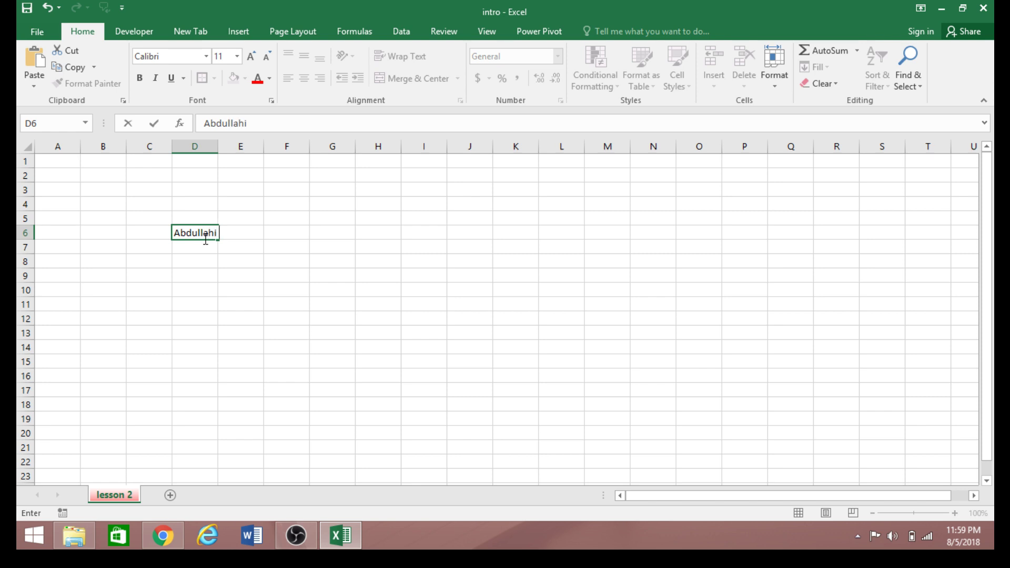
key(BackSpace)
key(BackSpace)
key(BackSpace)
key(BackSpace)
key(BackSpace)
key(BackSpace)
key(BackSpace)
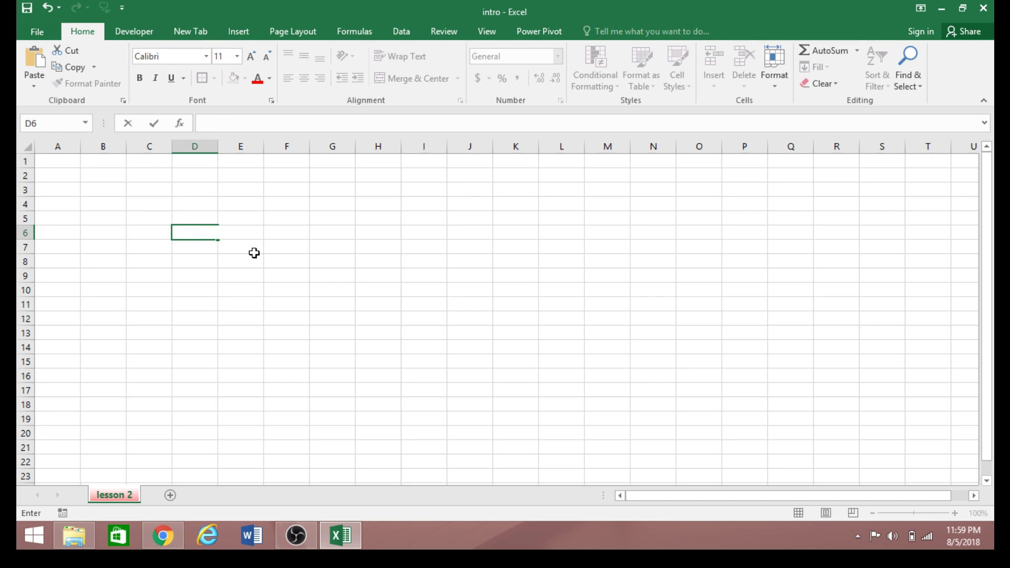
click(235, 288)
Step: Enter a first name in cell D6 through the formula bar, alter its ending, and erase the whole entry
click(203, 237)
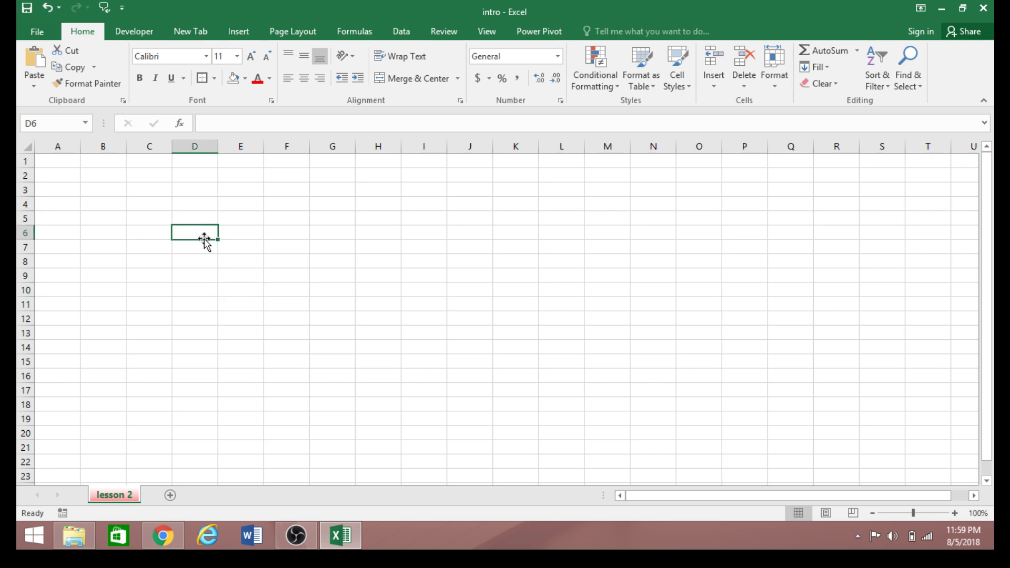
click(230, 126)
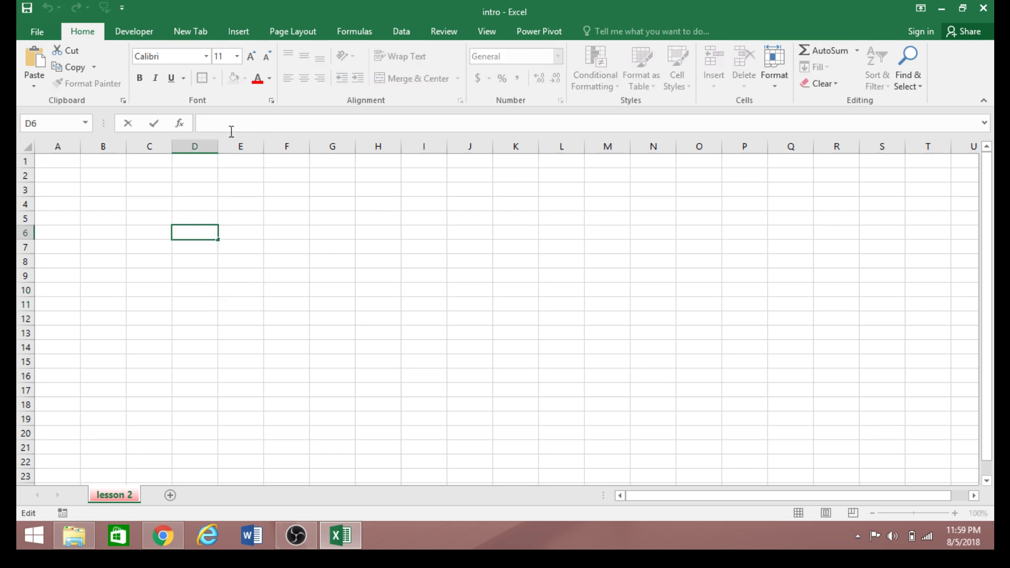
text(Abdullahi)
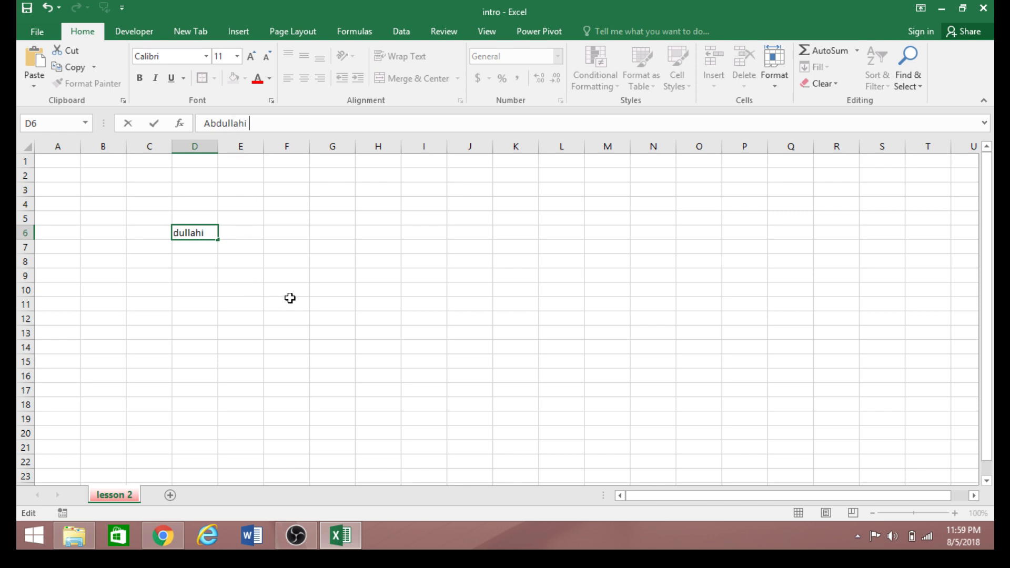
key(BackSpace)
key(BackSpace)
text(dilsmp[ns=)
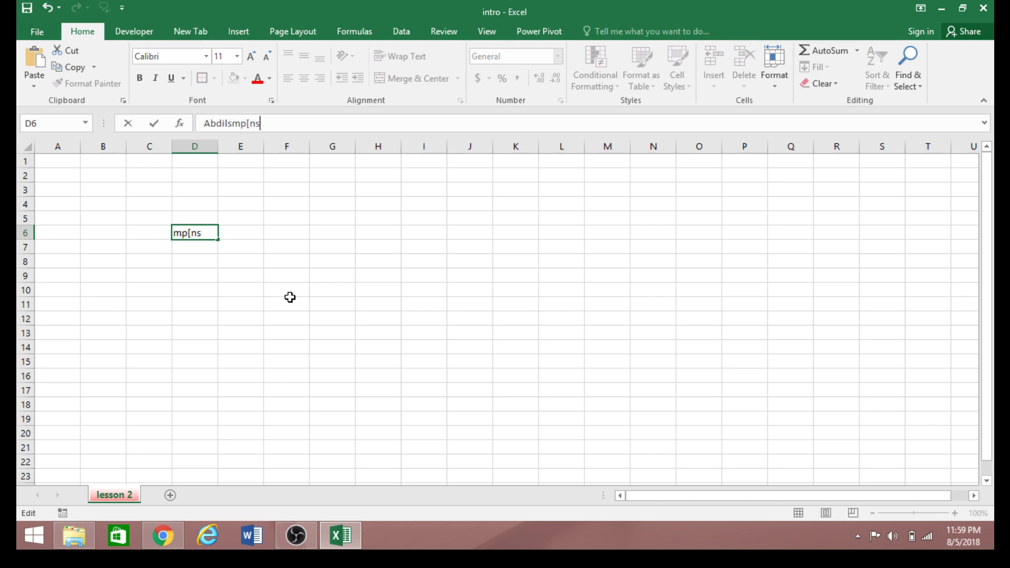
key(BackSpace)
key(BackSpace)
key(BackSpace)
key(BackSpace)
key(BackSpace)
key(BackSpace)
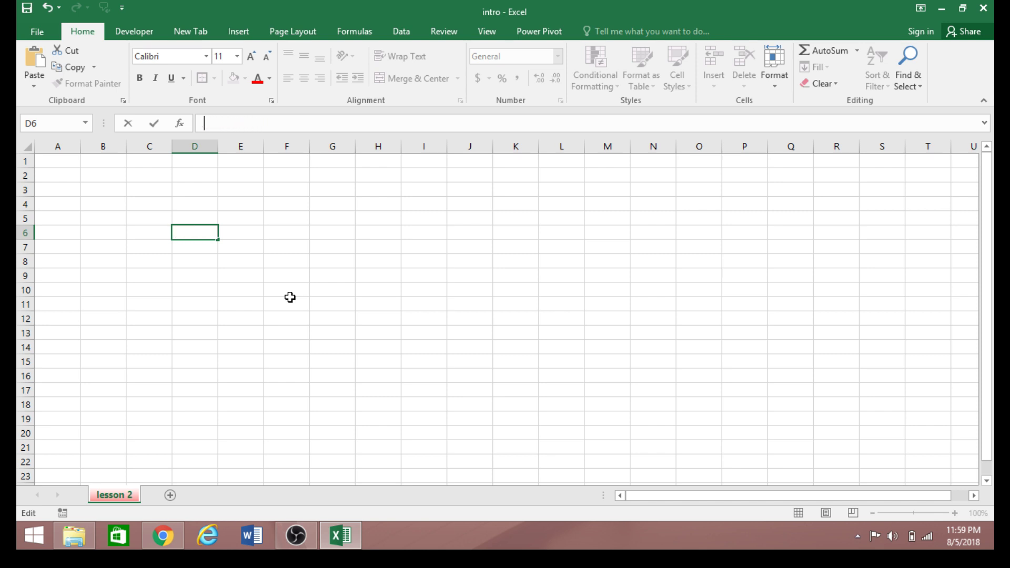
click(272, 409)
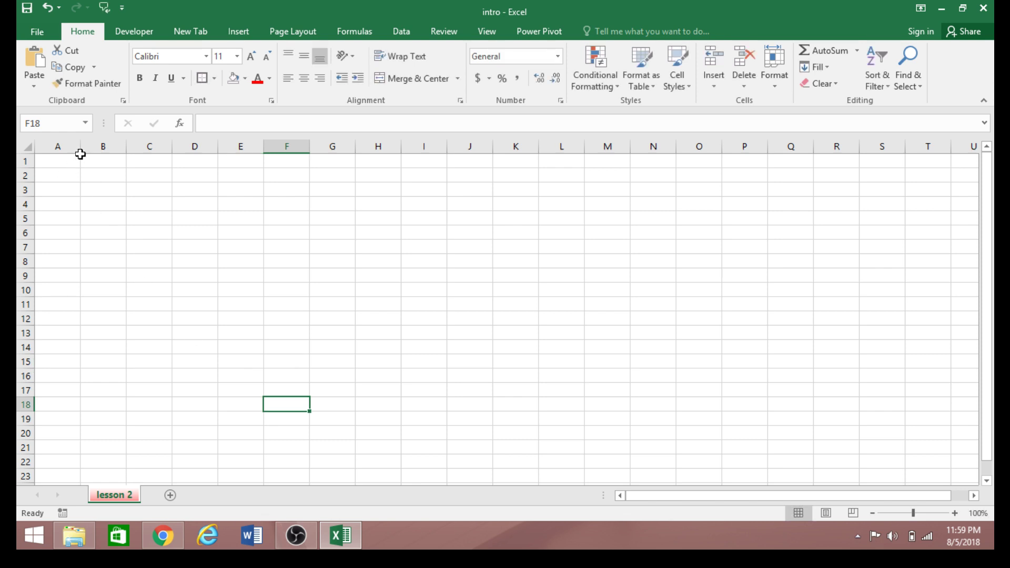
Step: Widen column A to more than twice its default width and enter a person's first name in cell A1
drag(81, 154, 142, 154)
click(103, 159)
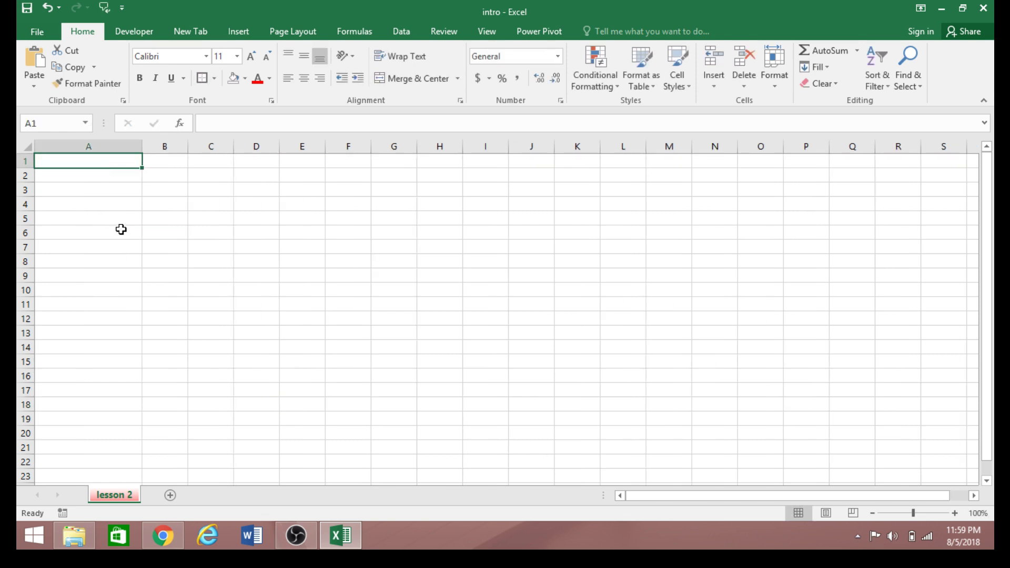
text(Abdu)
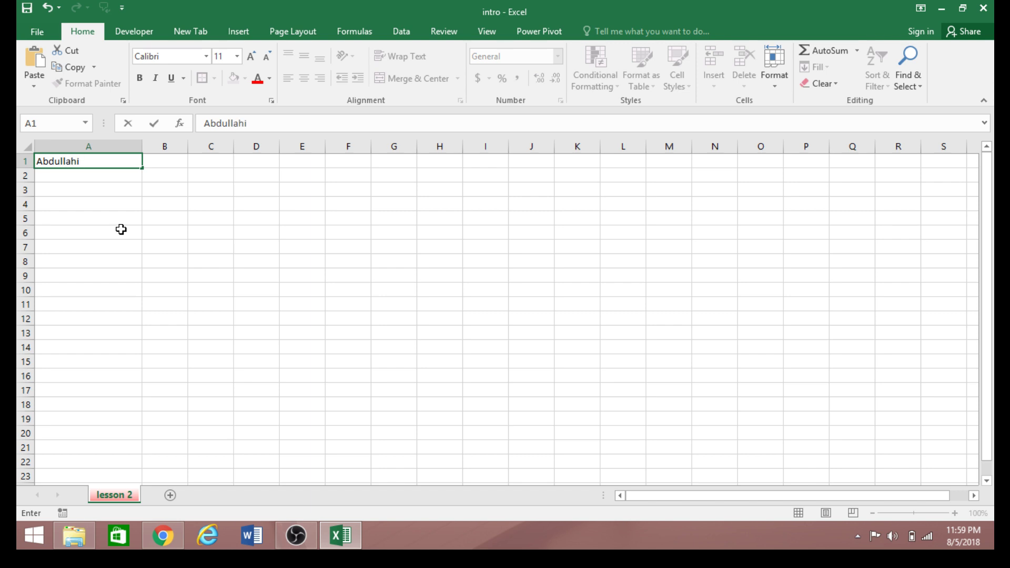
text(llahi)
key(BackSpace)
key(BackSpace)
key(BackSpace)
click(107, 272)
click(100, 161)
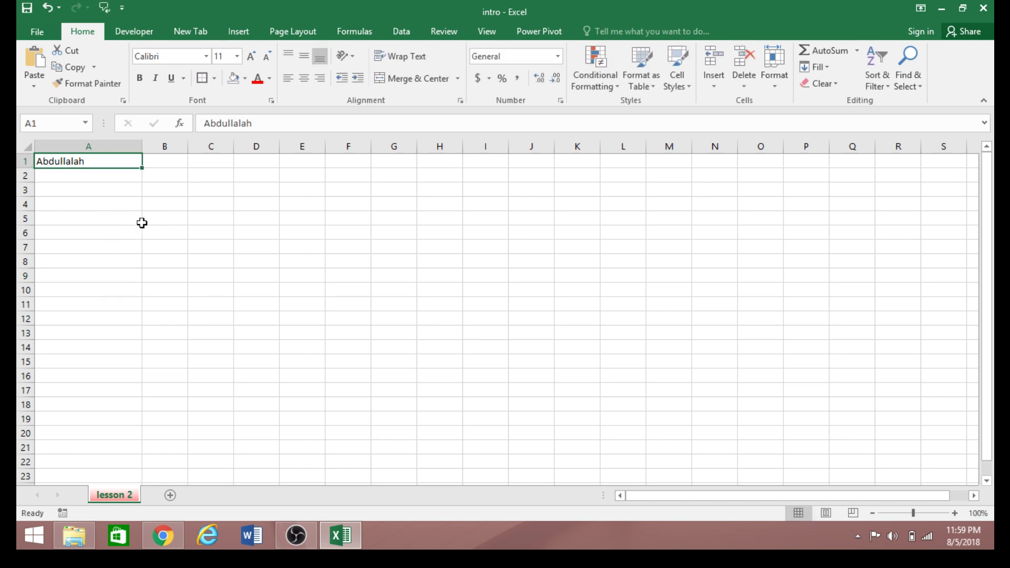
Step: Erase the name in cell A1 using in-cell editing and discard that change
double_click(114, 162)
key(BackSpace)
key(BackSpace)
key(BackSpace)
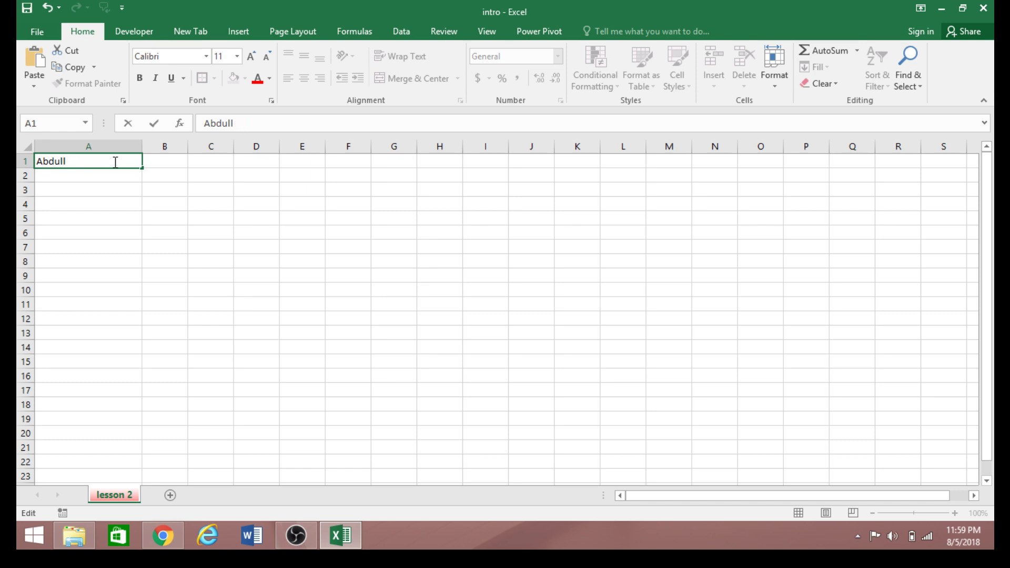
key(BackSpace)
key(BackSpace)
key(BackSpace)
key(BackSpace)
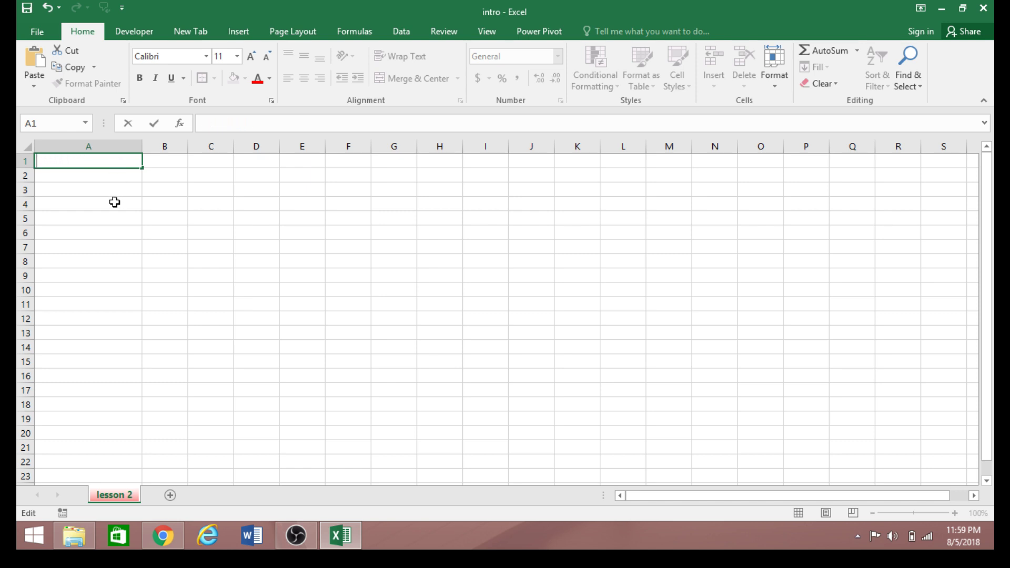
key(Escape)
click(115, 218)
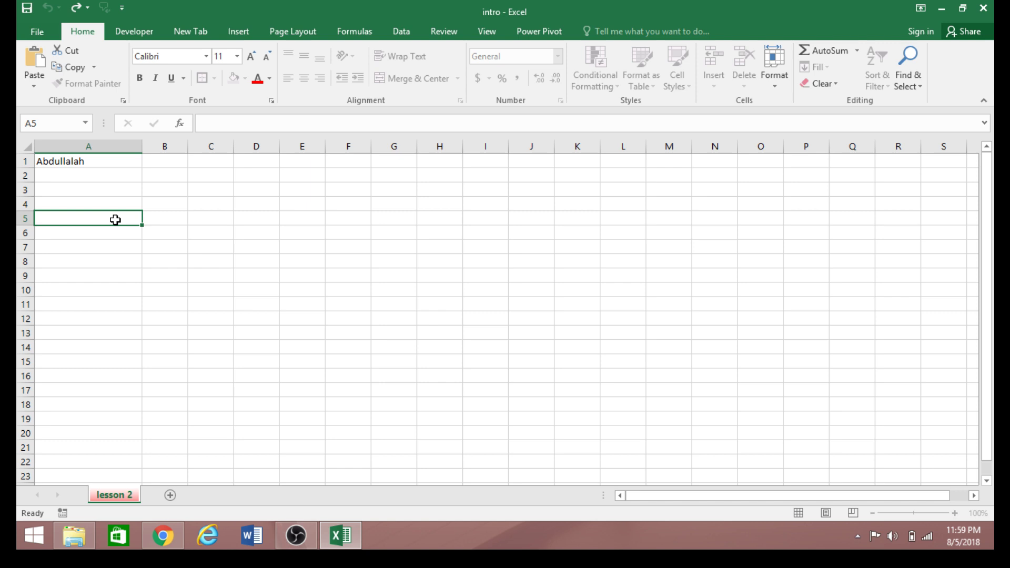
Step: Correct the spelling of the first name in cell A1 through the formula bar
click(112, 163)
click(282, 123)
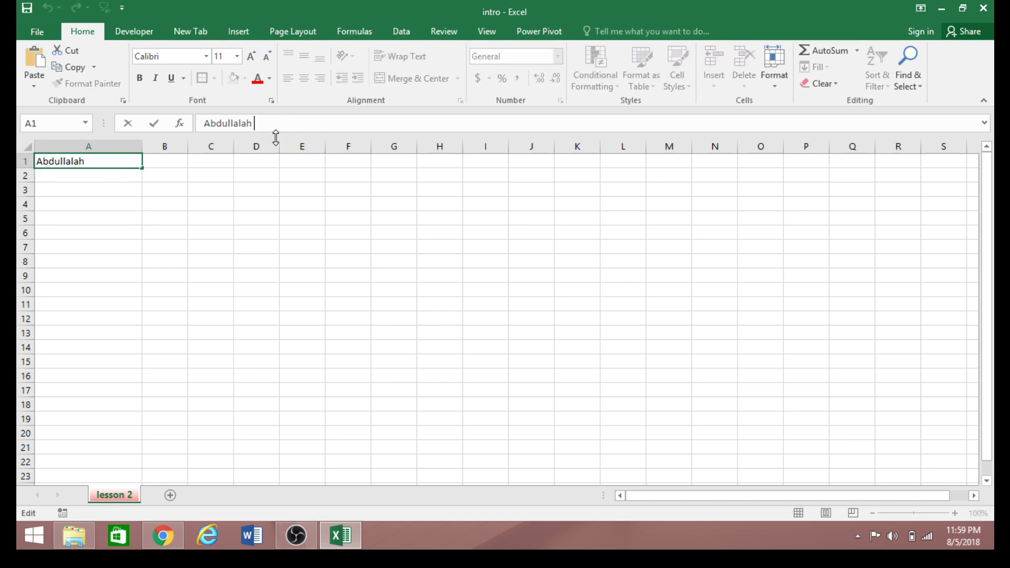
key(BackSpace)
key(BackSpace)
key(BackSpace)
key(BackSpace)
key(BackSpace)
key(BackSpace)
key(BackSpace)
click(268, 232)
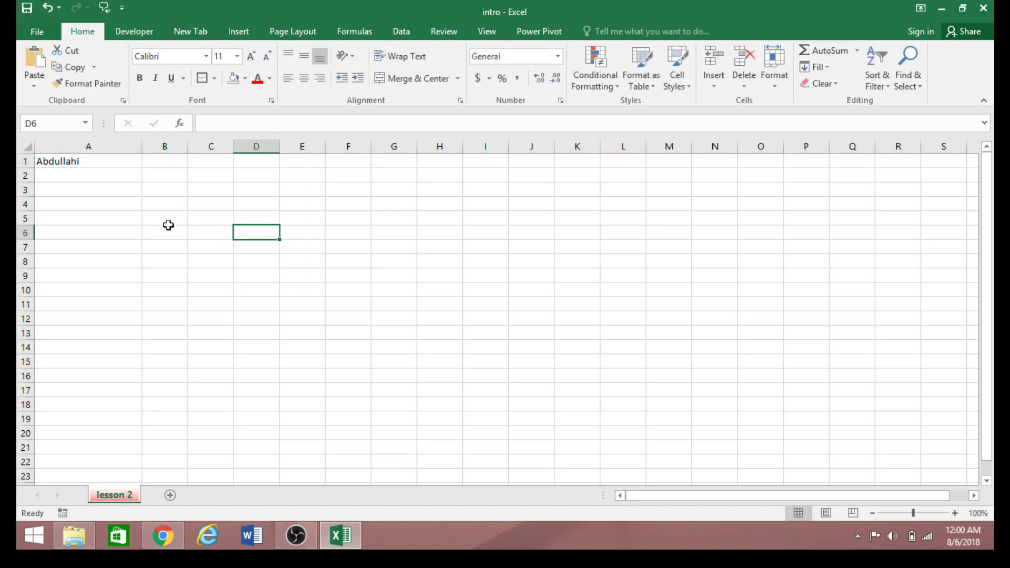
Step: Delete the name from cell A1
click(147, 218)
click(86, 165)
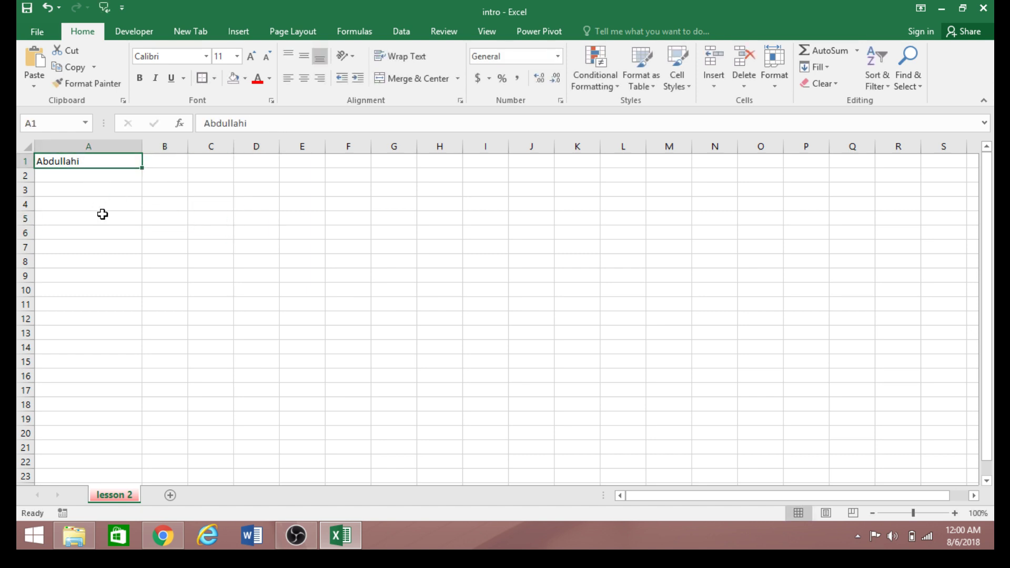
key(Delete)
click(128, 271)
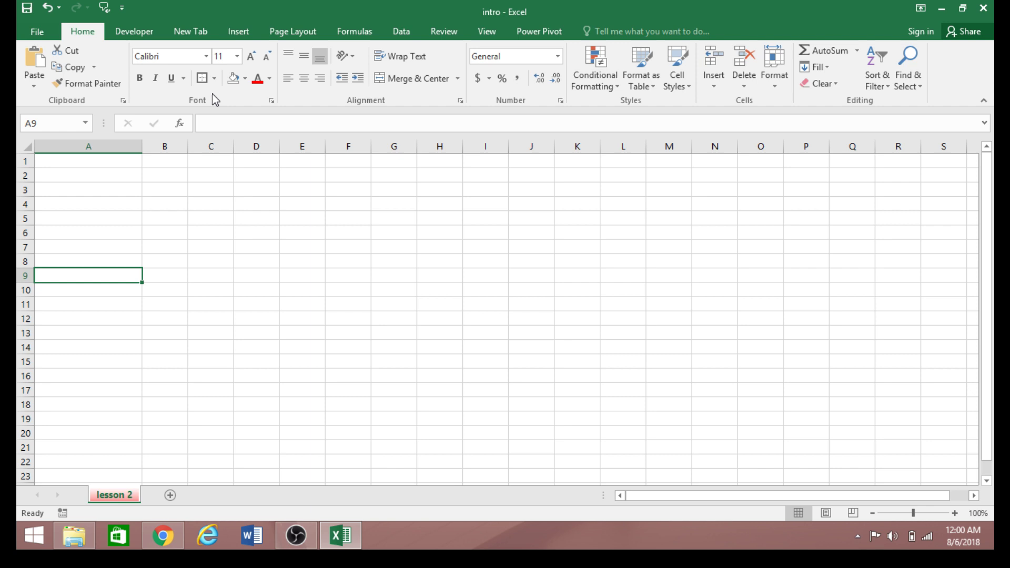
click(227, 120)
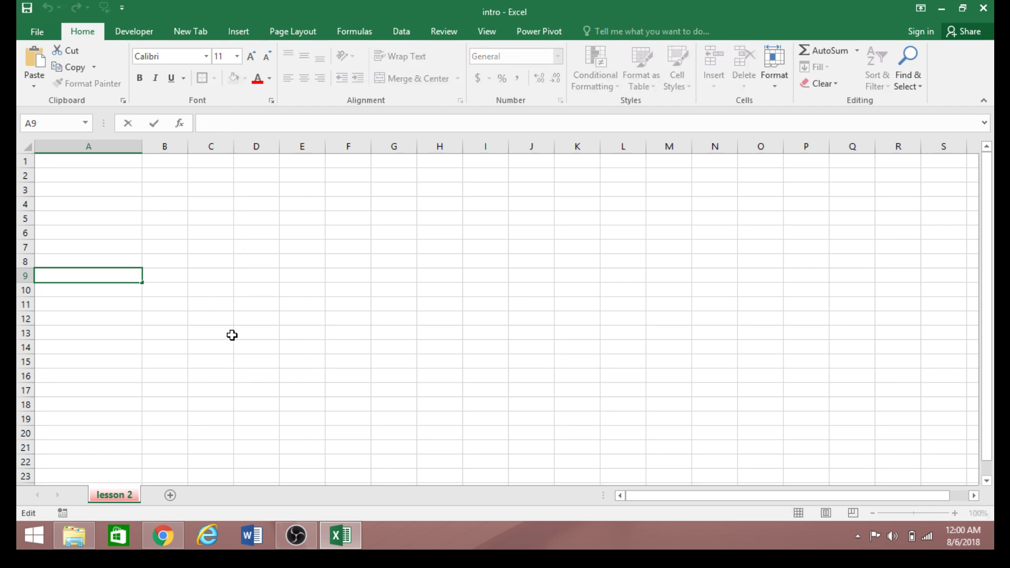
click(261, 303)
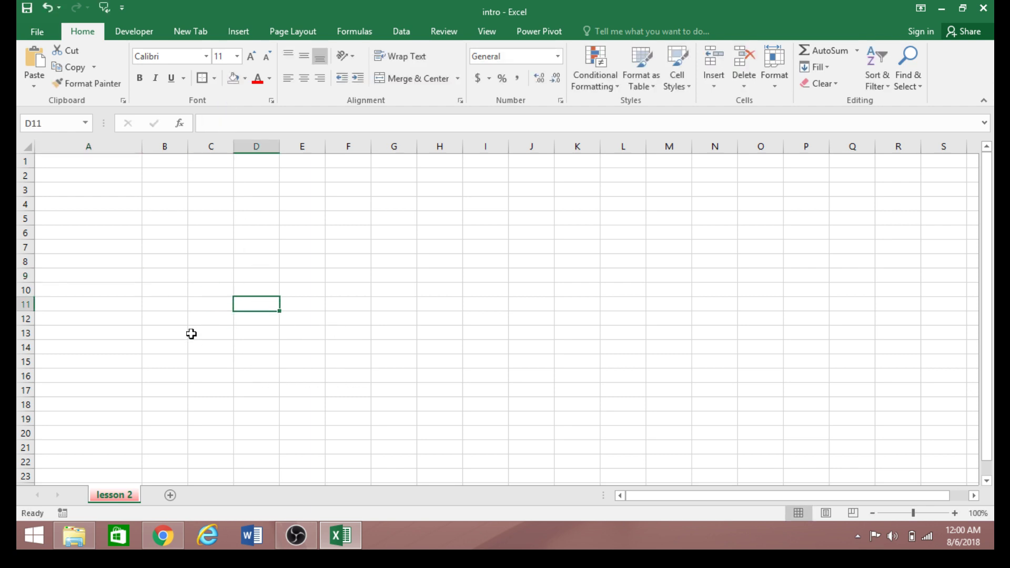
scroll(191, 333, down, 2)
scroll(191, 333, up, 2)
click(165, 290)
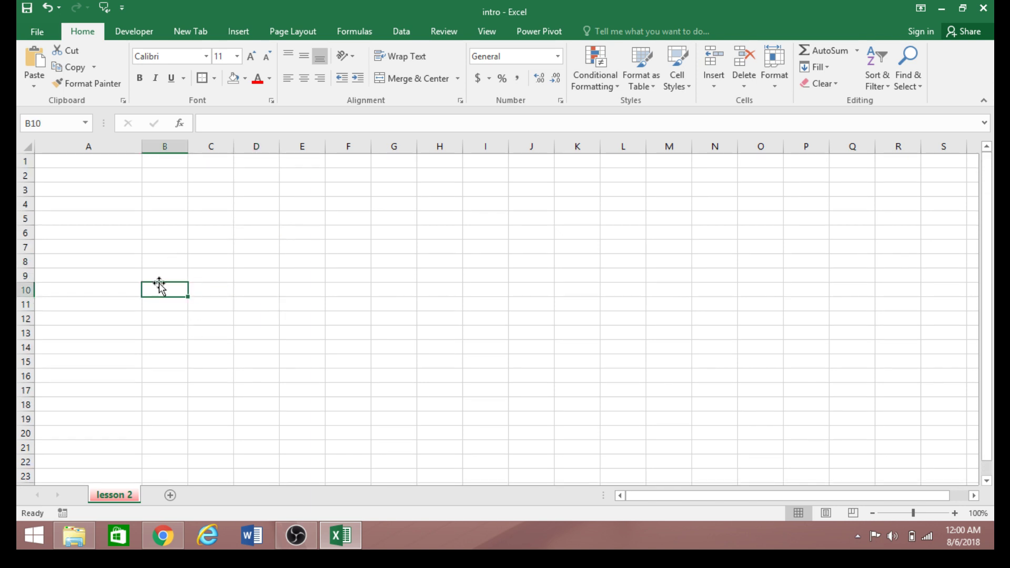
click(131, 262)
click(123, 233)
click(124, 214)
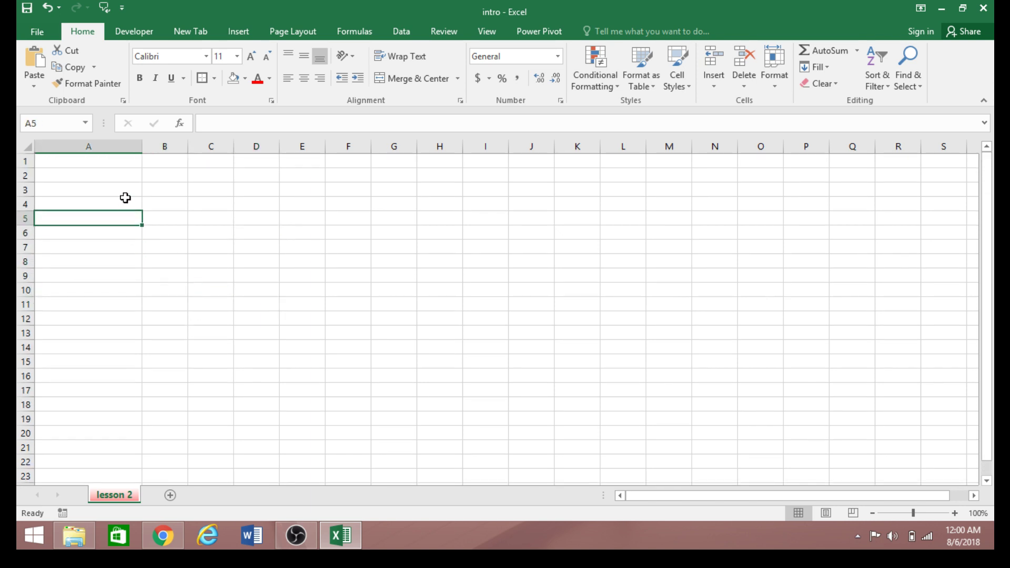
Step: Enter the person's first name in cell A1
click(123, 193)
click(120, 203)
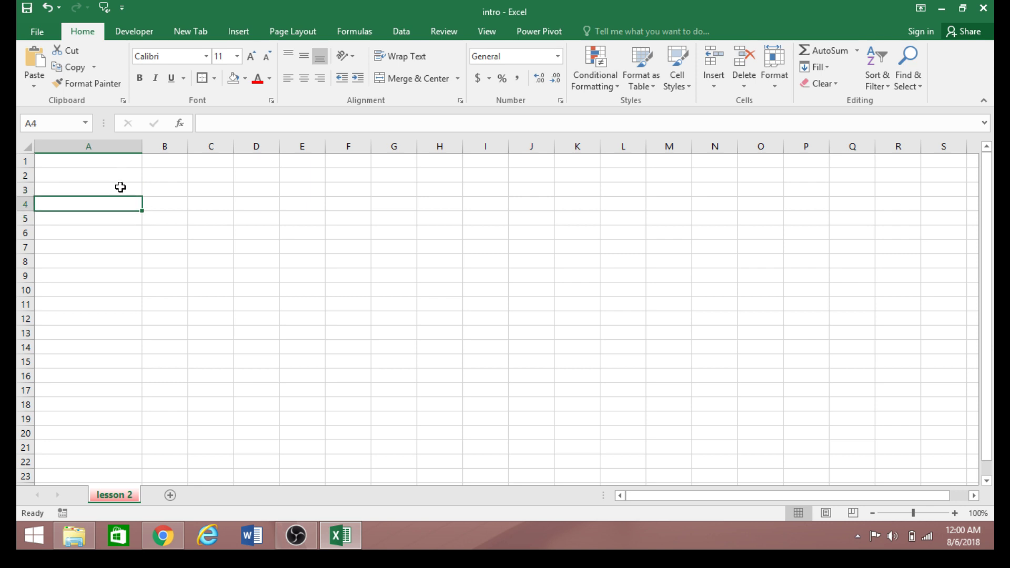
click(121, 188)
click(120, 164)
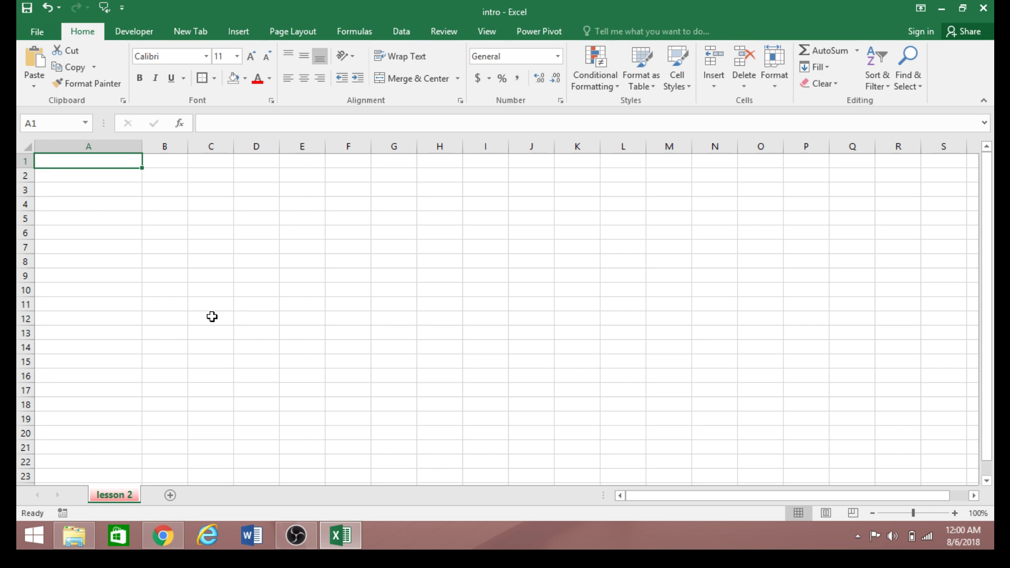
text(Abdullahi)
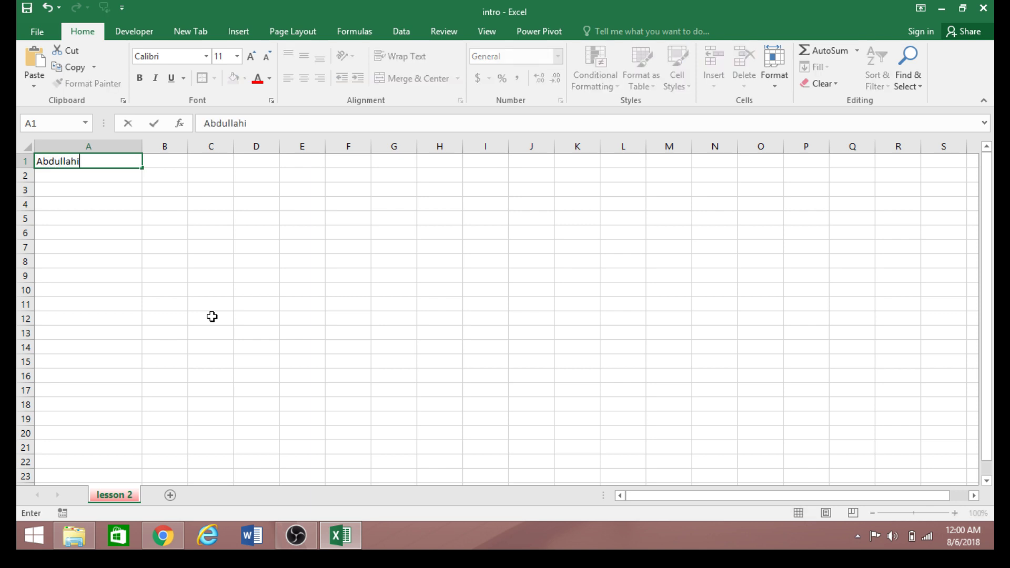
click(95, 203)
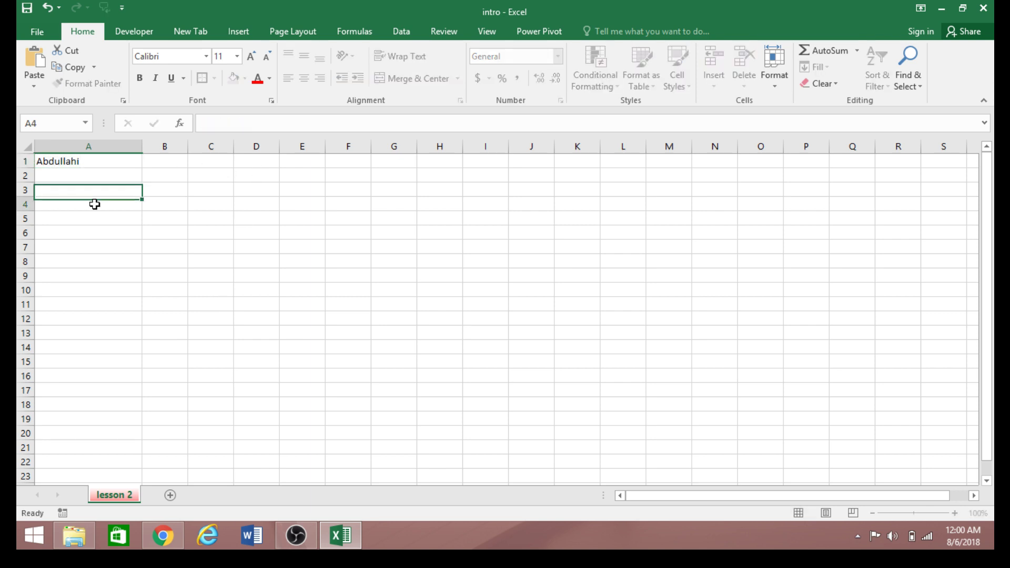
Step: Copy the name in cell A1 and paste it into cell G6
click(73, 161)
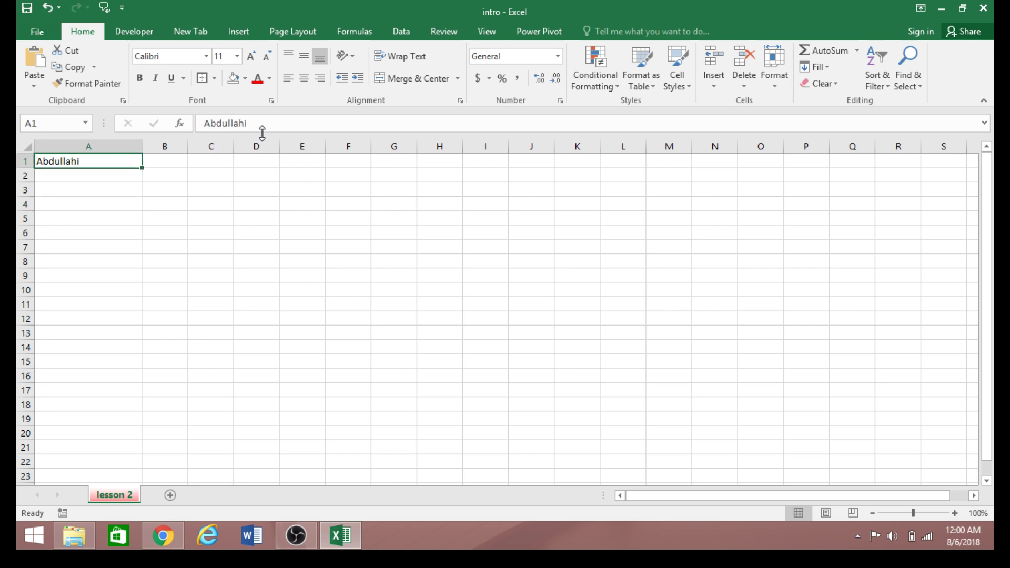
right_click(79, 161)
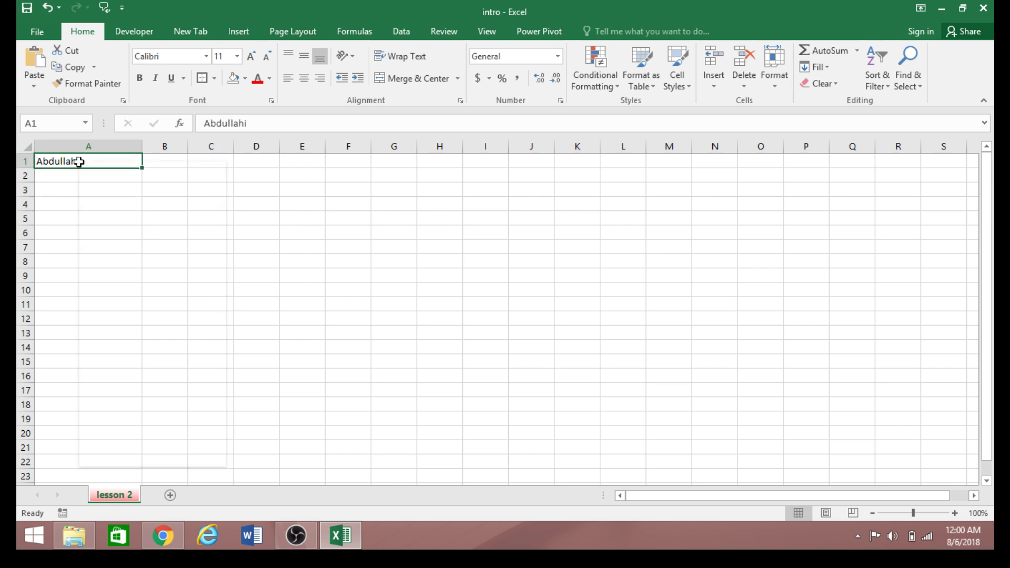
click(115, 189)
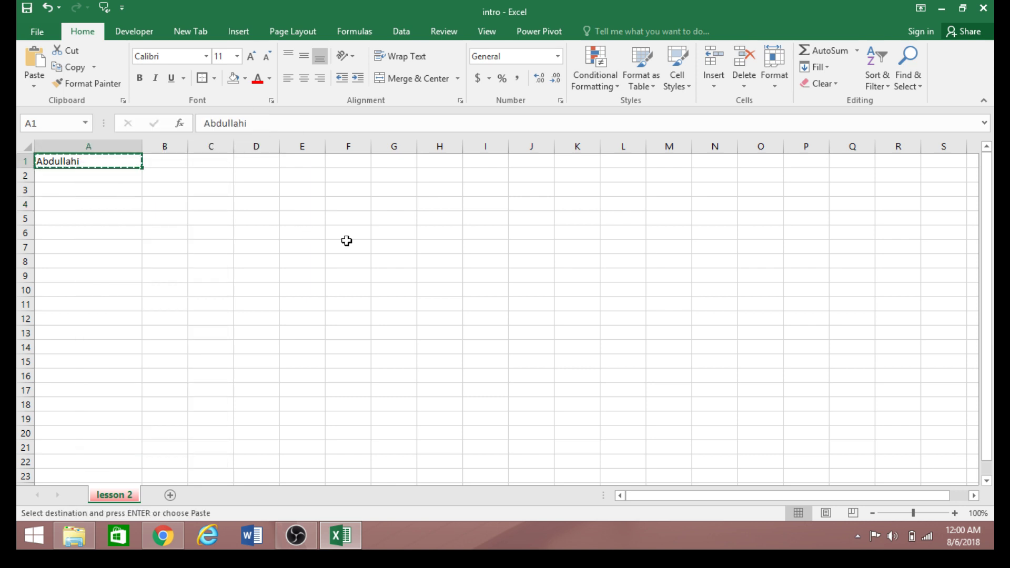
click(399, 232)
right_click(399, 232)
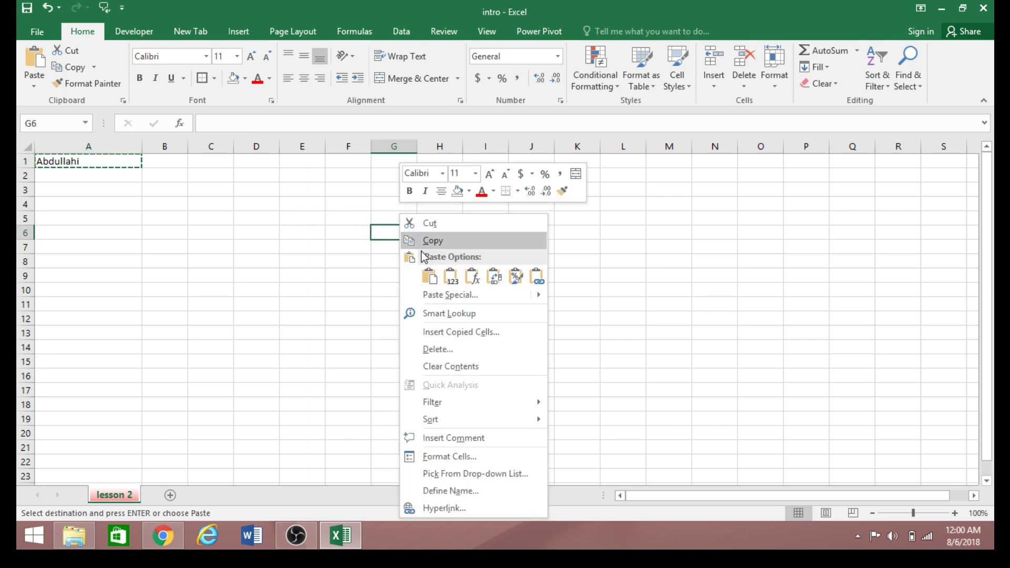
click(428, 275)
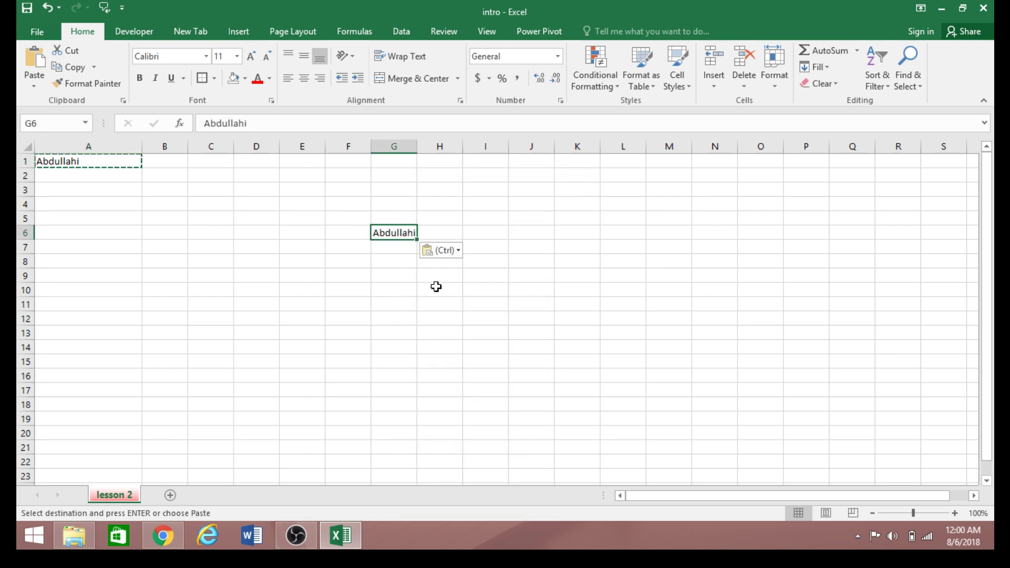
click(433, 288)
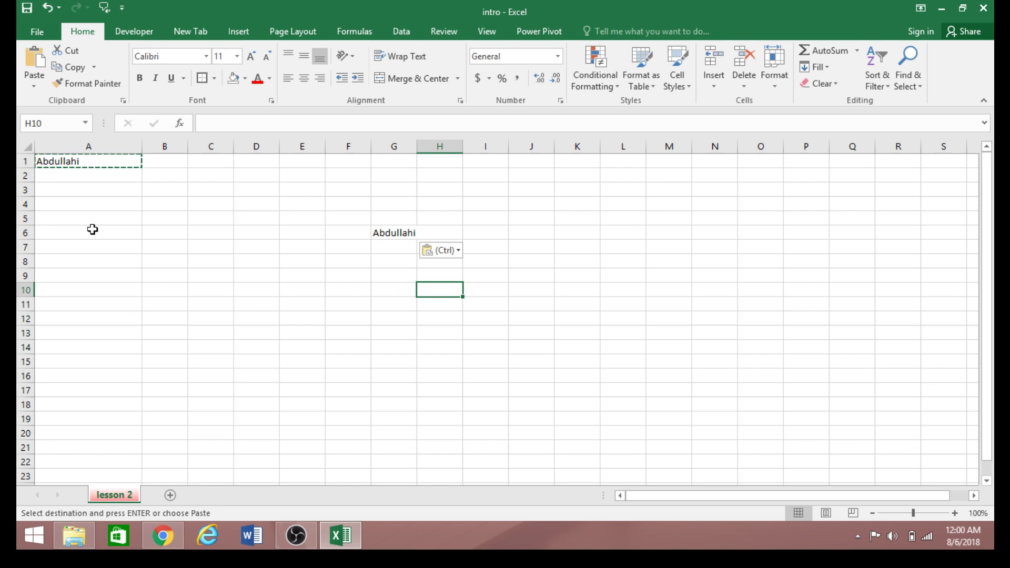
Step: Undo the paste into cell G6 and the name entry in cell A1
key(ctrl+z)
key(ctrl+z)
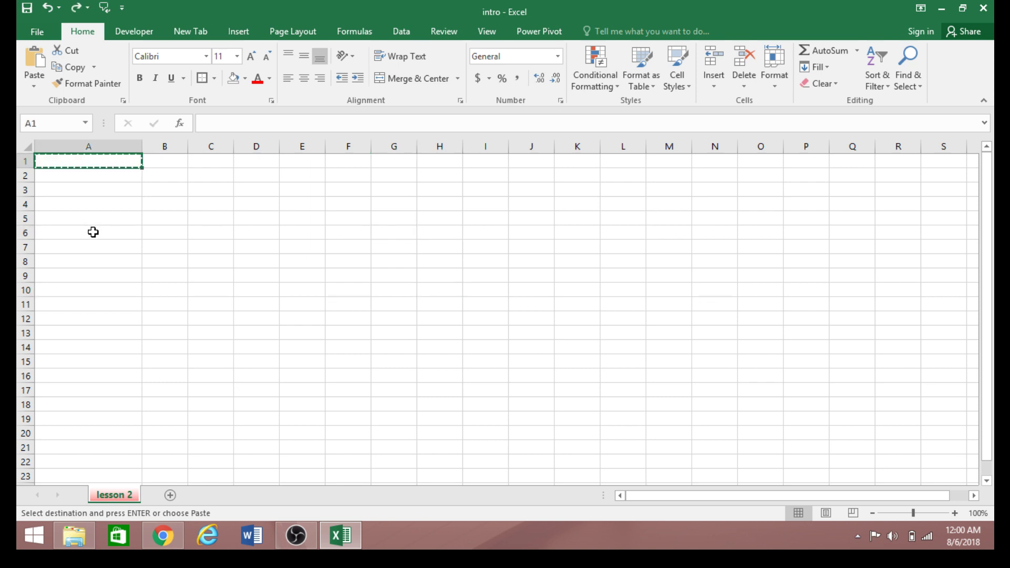
click(178, 243)
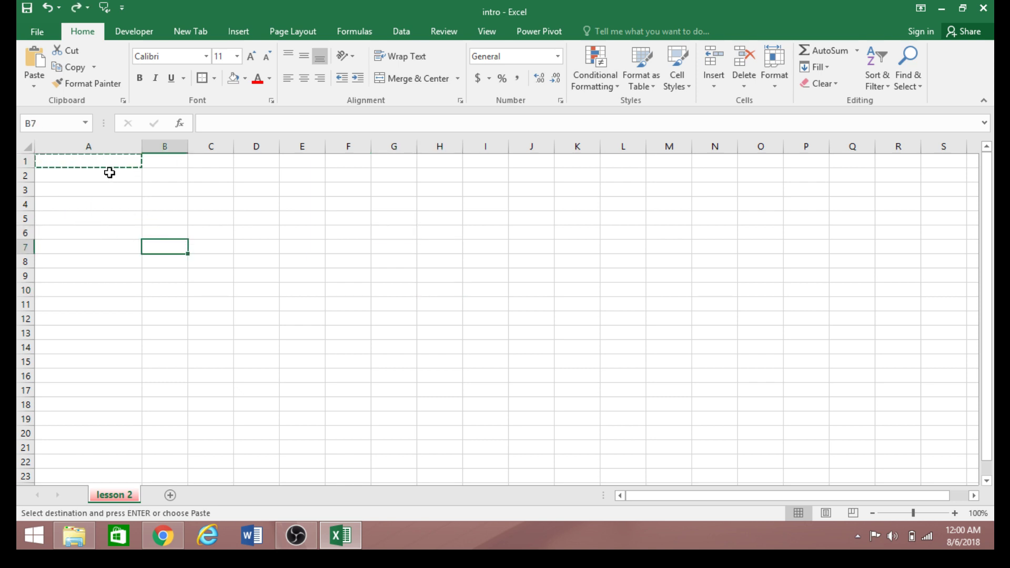
key(ctrl+z)
text(z)
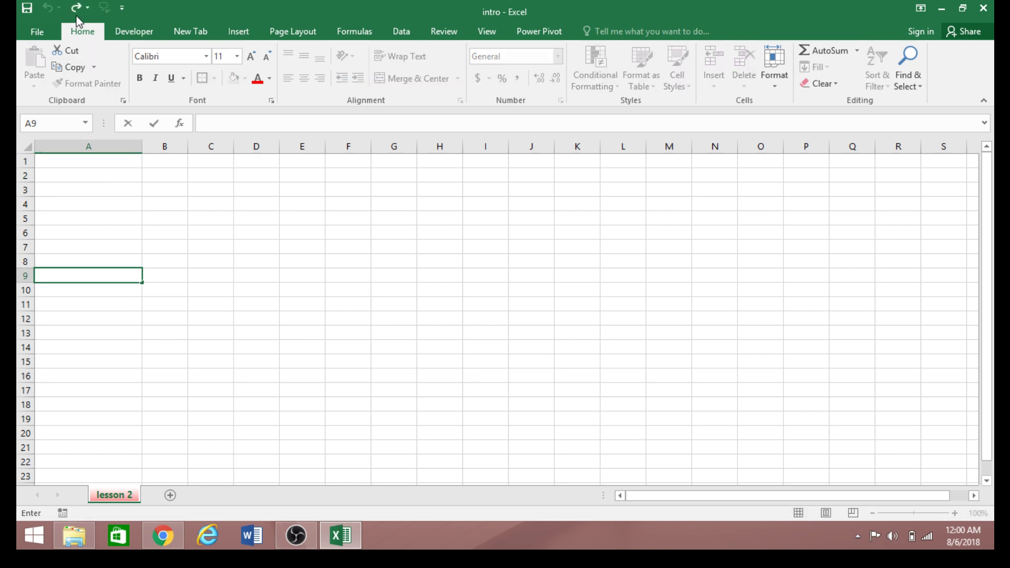
click(230, 262)
Step: Enter the person's first name in cell A1 again
click(67, 160)
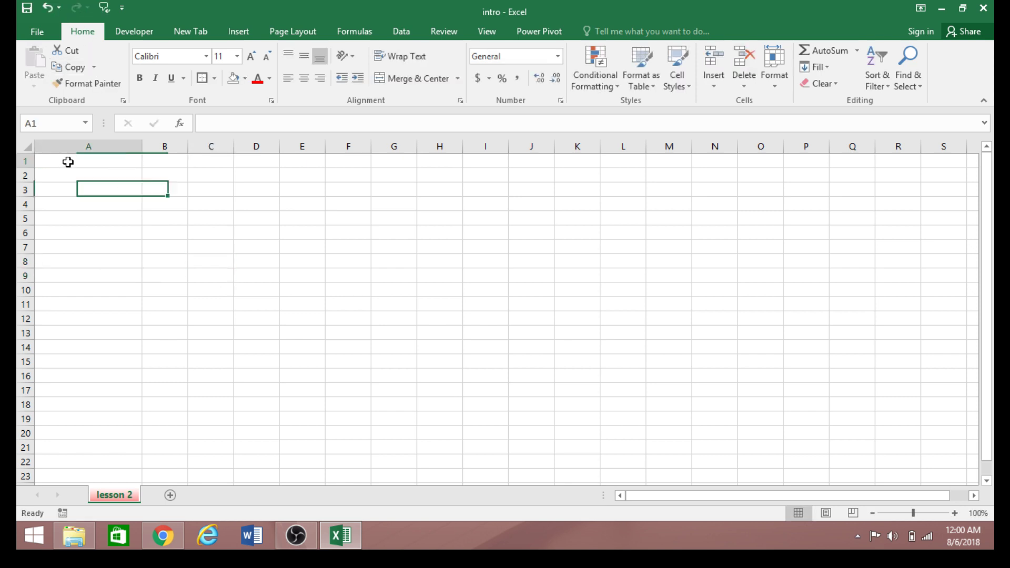
text(Abdu)
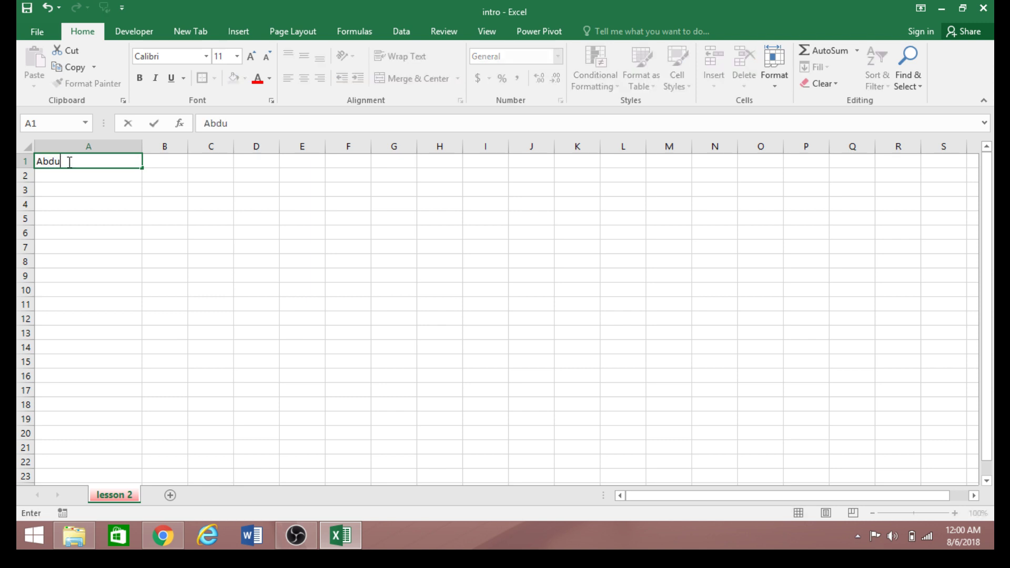
text(llahi)
click(144, 233)
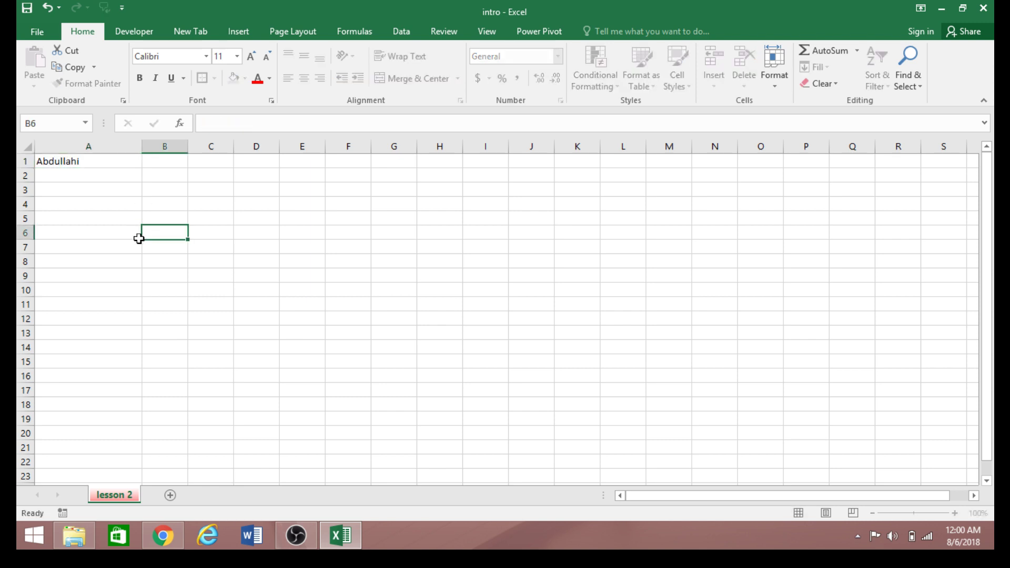
Step: Copy the whole name text of cell A1 from the formula bar and select cell H6
click(93, 161)
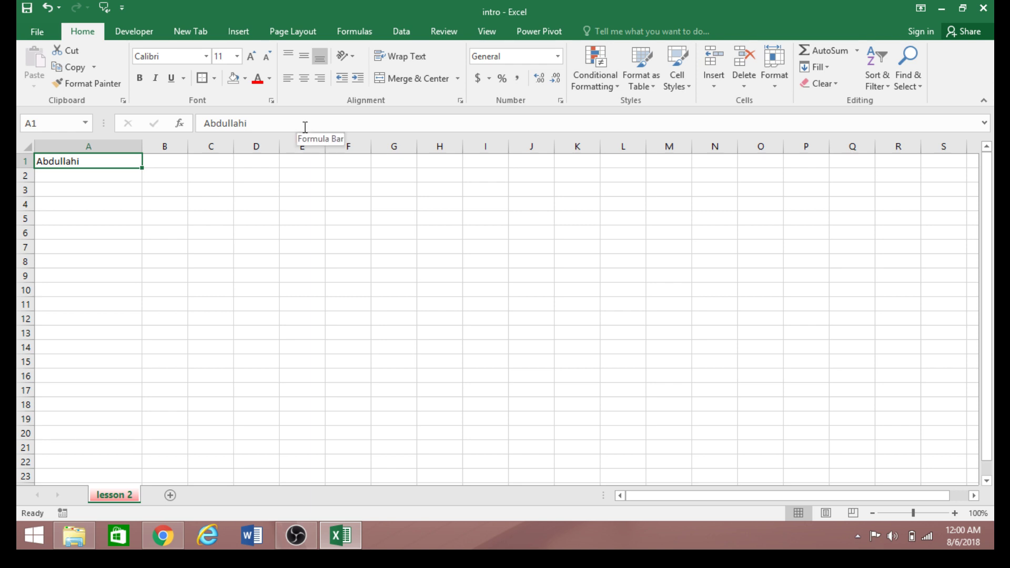
drag(305, 127, 179, 111)
right_click(212, 122)
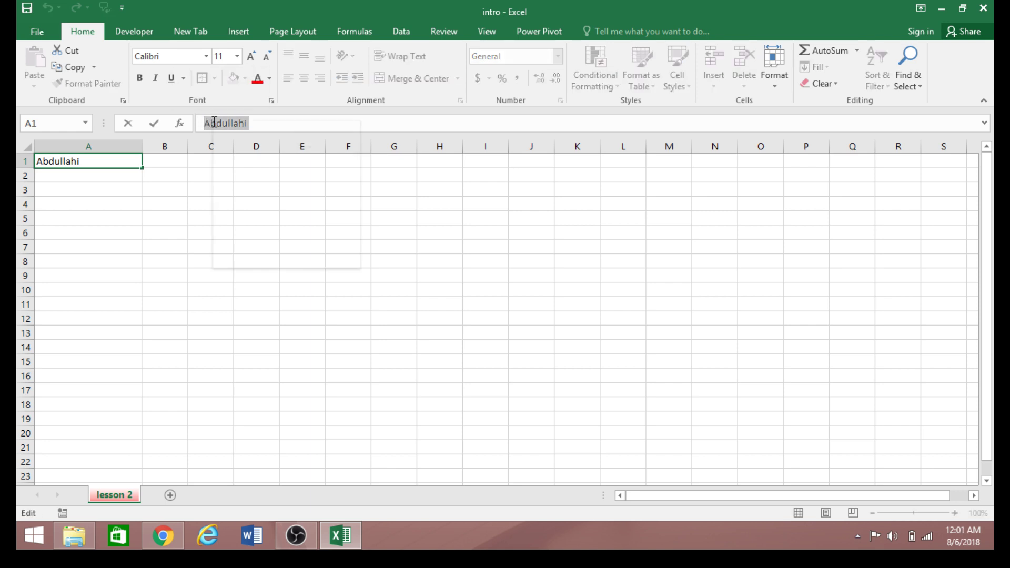
click(251, 149)
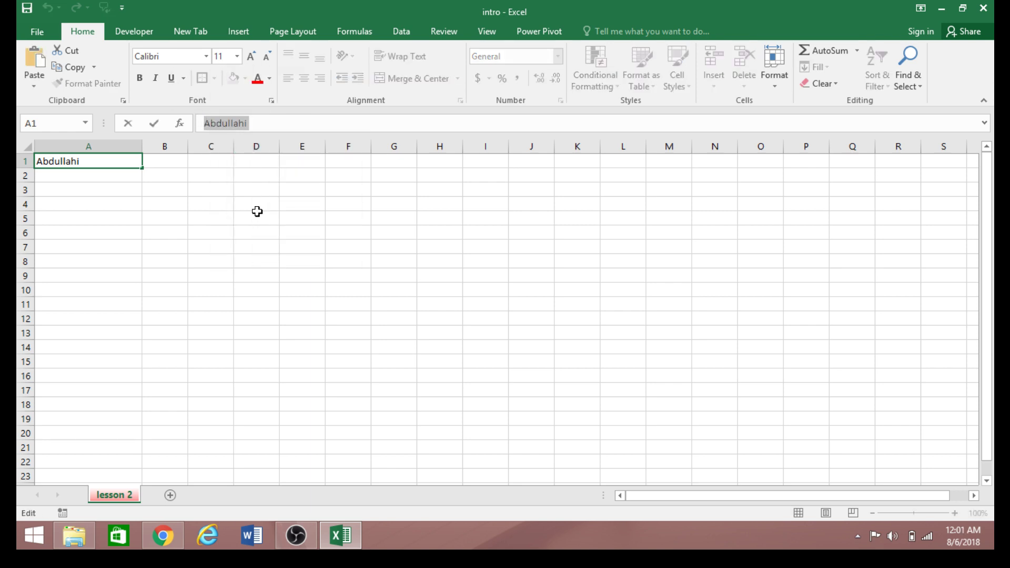
right_click(240, 120)
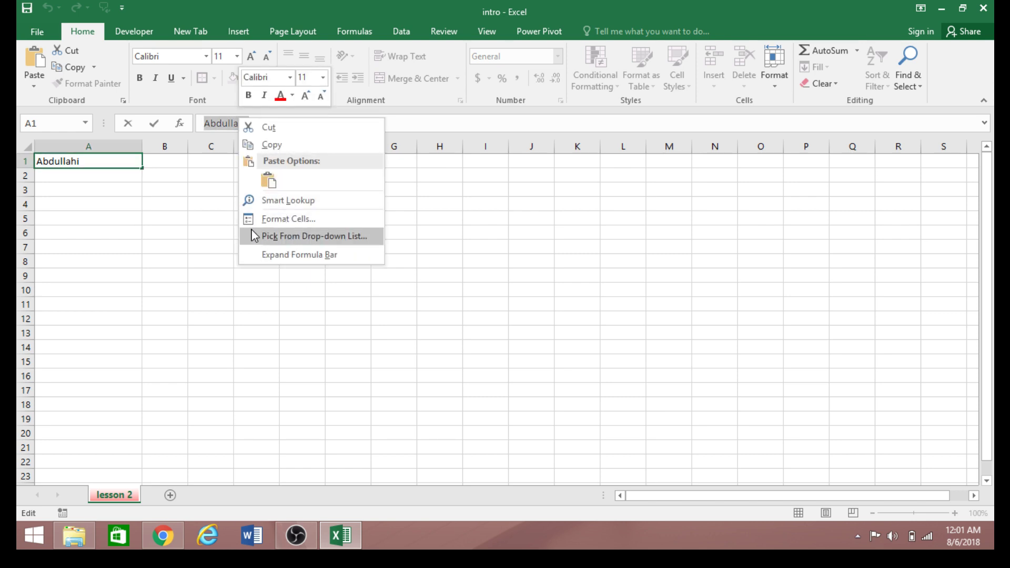
click(234, 294)
right_click(237, 121)
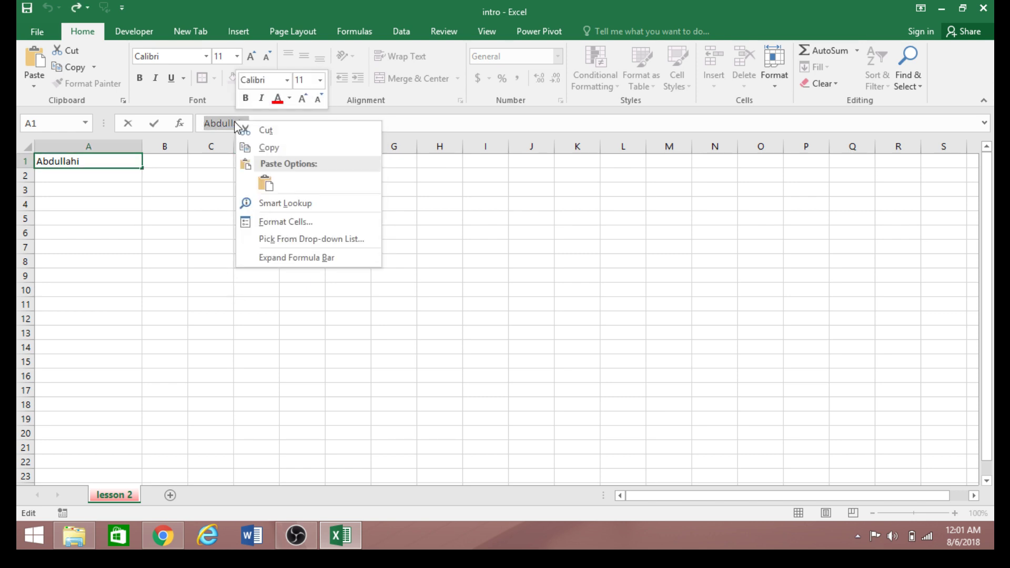
click(265, 184)
right_click(238, 122)
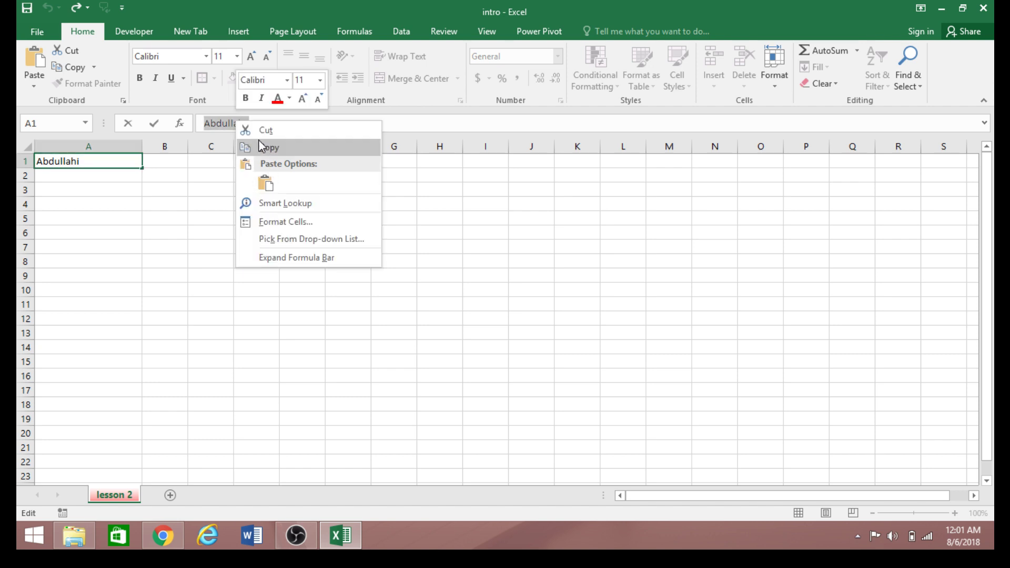
click(269, 146)
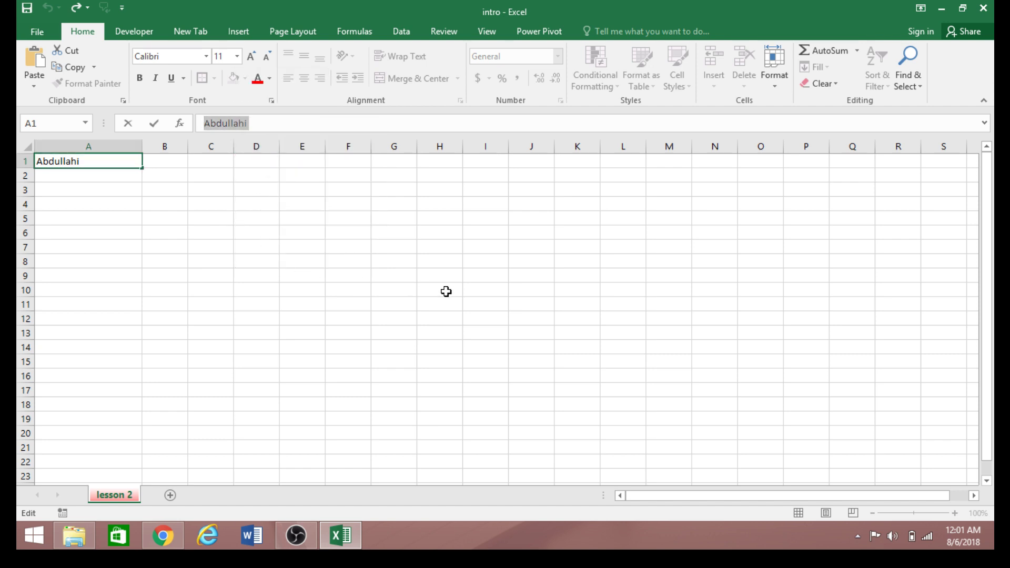
click(440, 232)
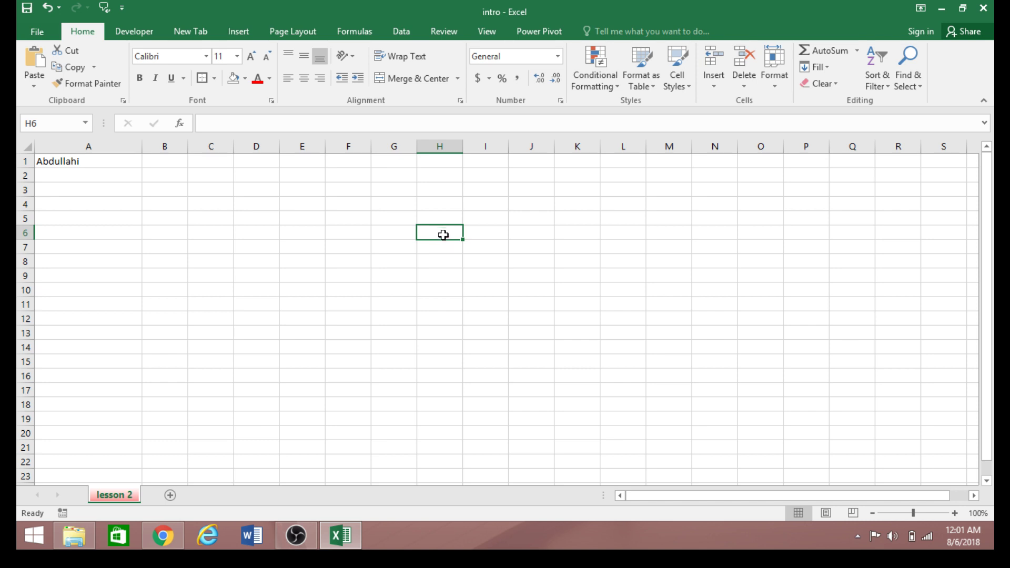
right_click(444, 232)
click(474, 276)
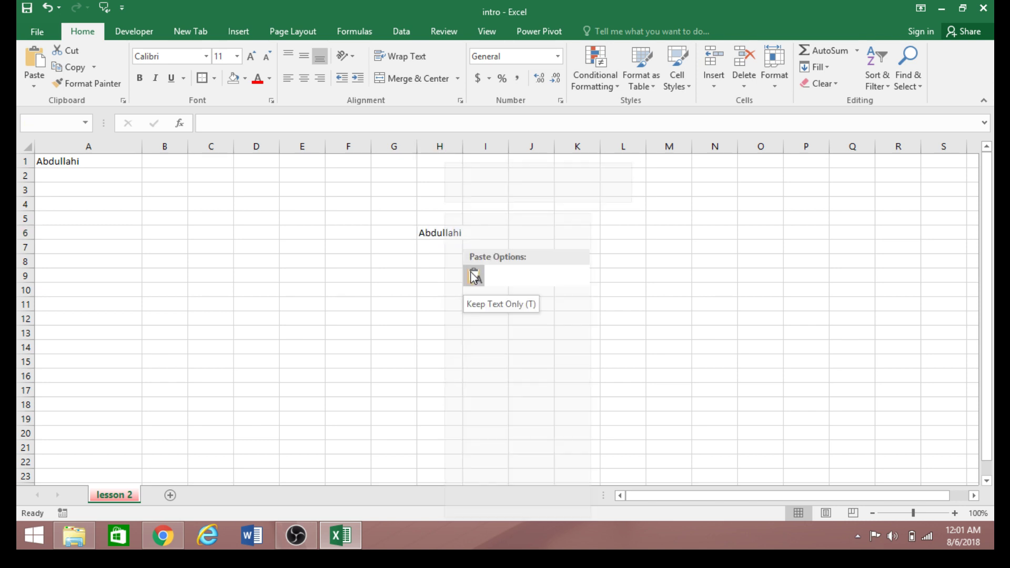
key(Escape)
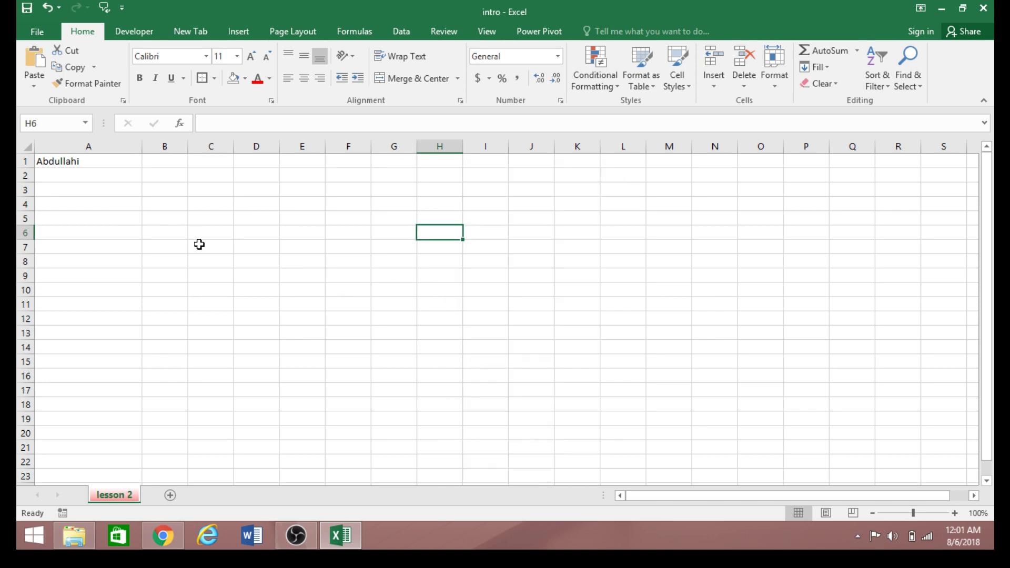
Step: Paste the copied name into cell H6 as Unicode Text using Paste Special
click(35, 86)
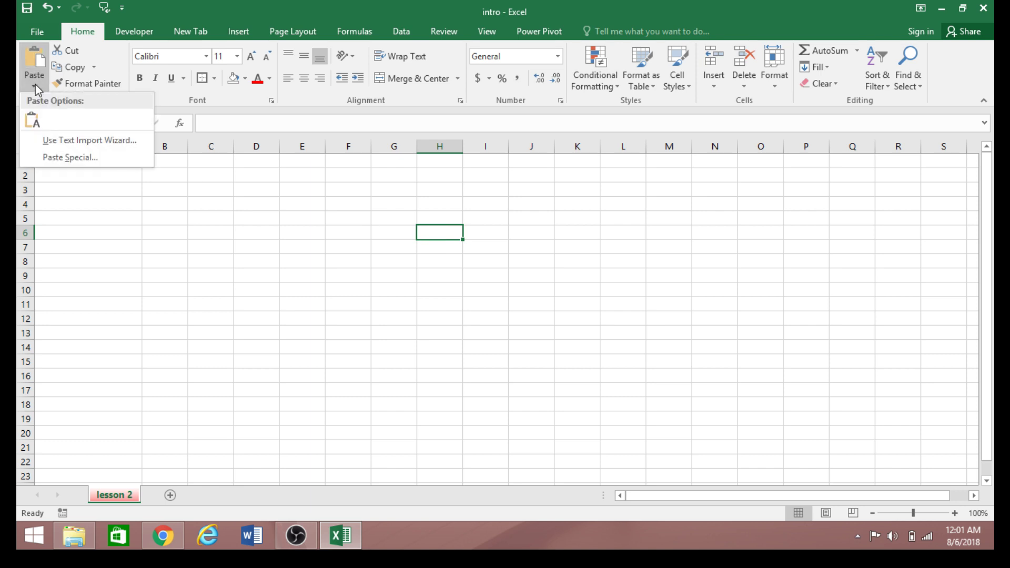
click(63, 158)
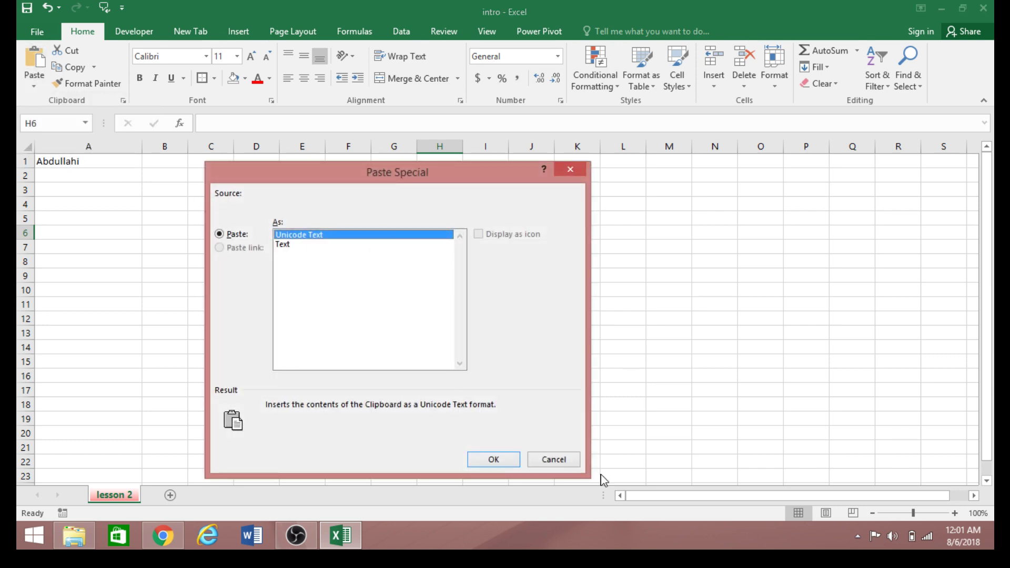
click(483, 460)
click(495, 332)
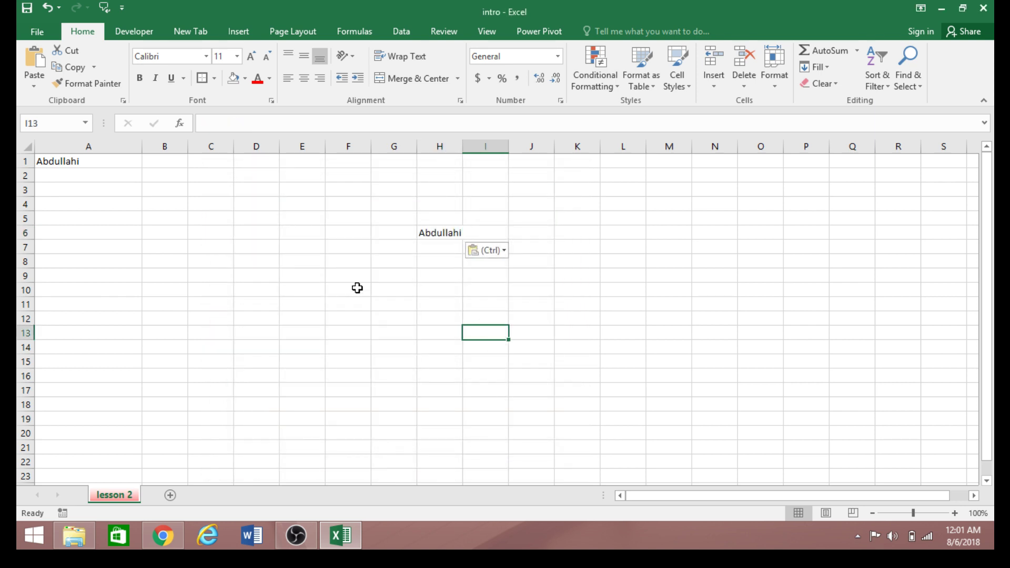
click(357, 288)
Step: Delete the contents of the range A1:J7
drag(68, 158, 542, 248)
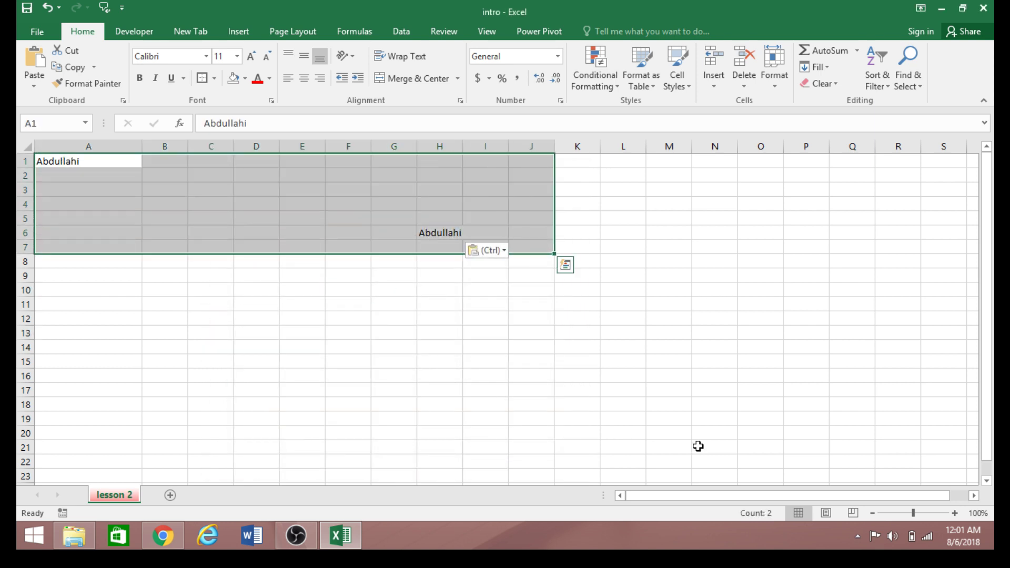
key(Delete)
click(690, 550)
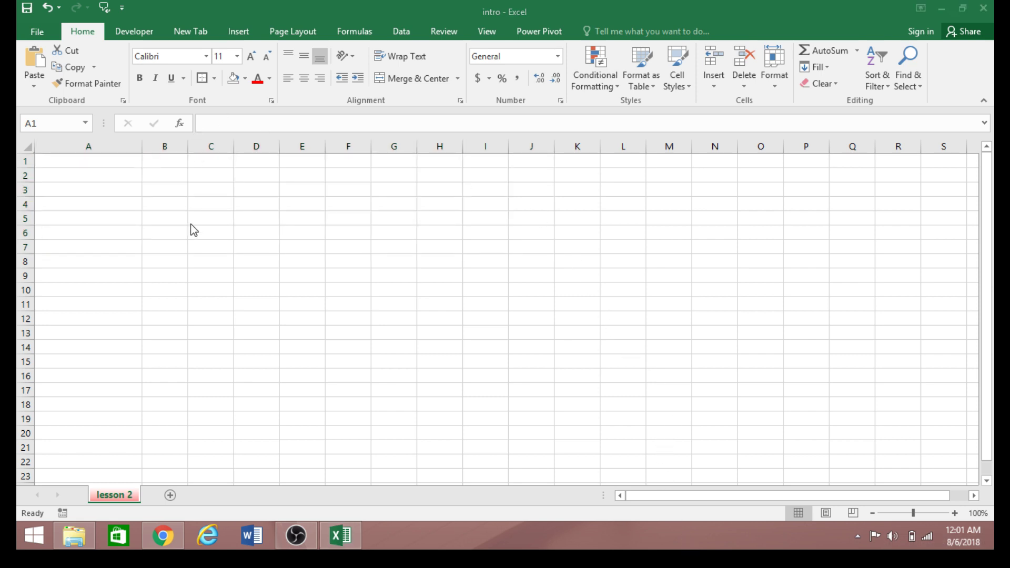
Step: Narrow column A to about two thirds of its width
click(174, 200)
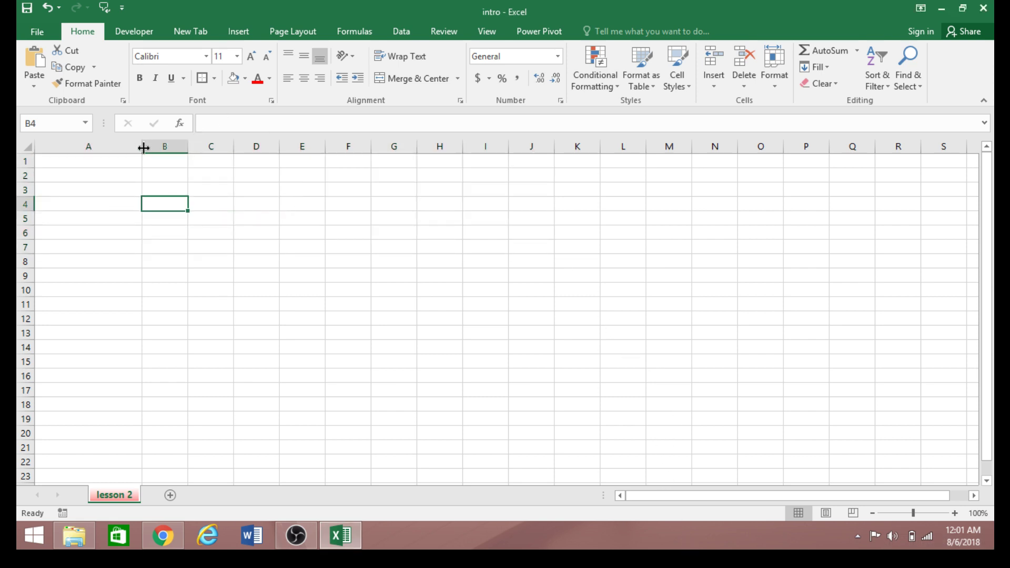
drag(143, 148, 106, 147)
click(331, 316)
click(463, 316)
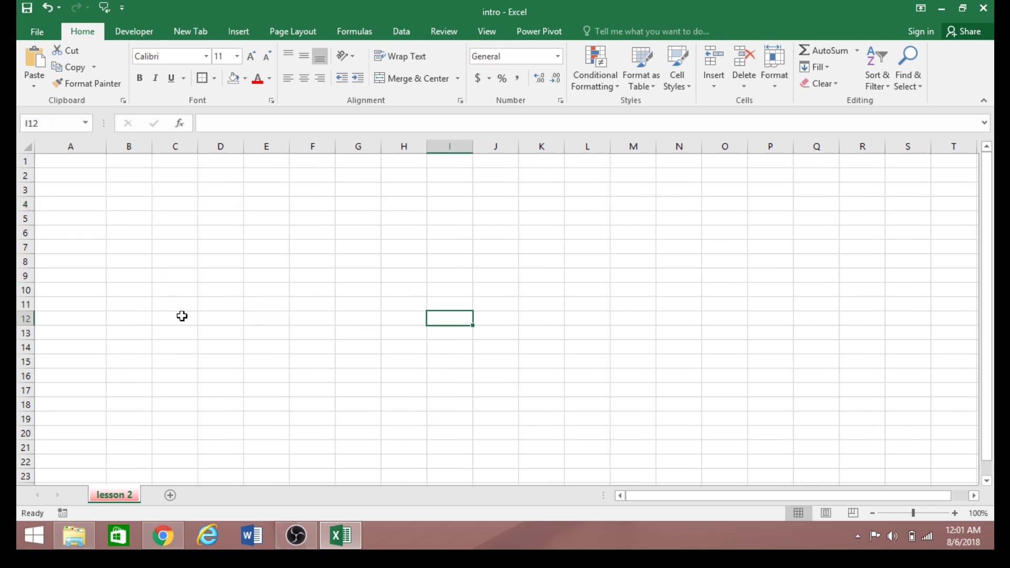
click(76, 176)
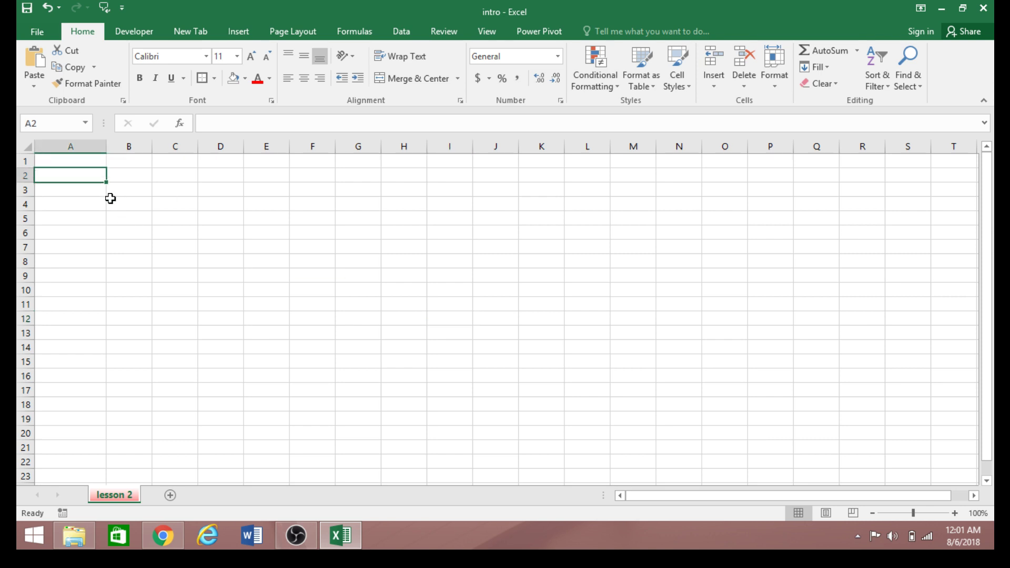
text(Afd)
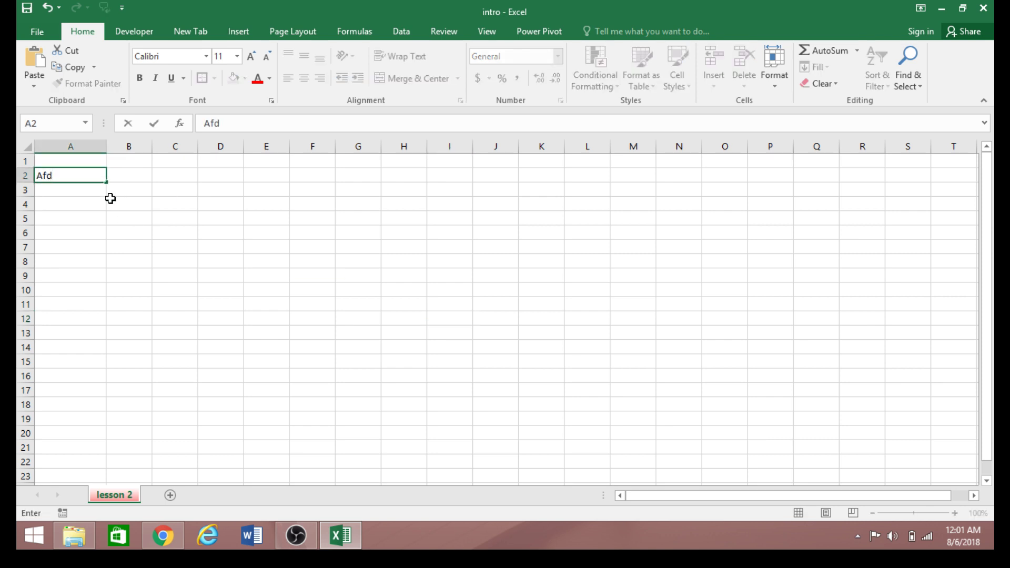
text(tion)
click(89, 197)
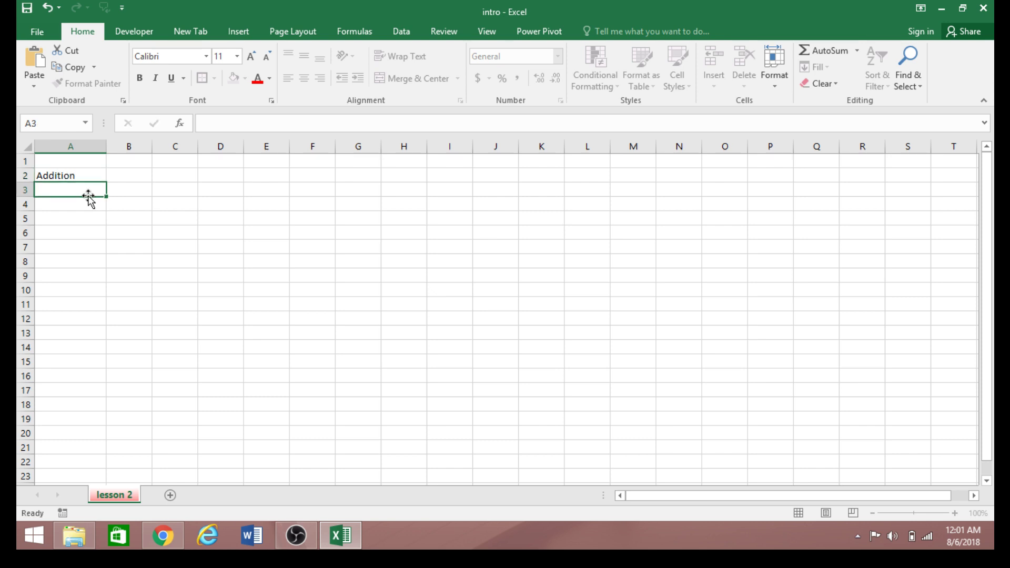
text(Sun)
text(the)
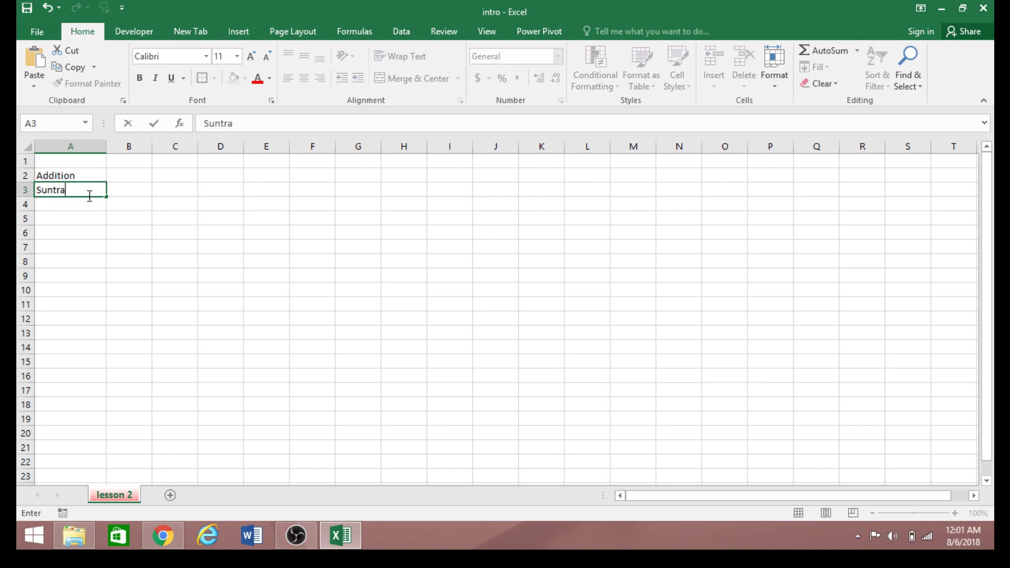
key(BackSpace)
key(BackSpace)
key(BackSpace)
key(BackSpace)
key(BackSpace)
key(BackSpace)
Step: Enter the labels Kudar in cell A2 and kajar in cell A3
click(85, 177)
text(Kudar)
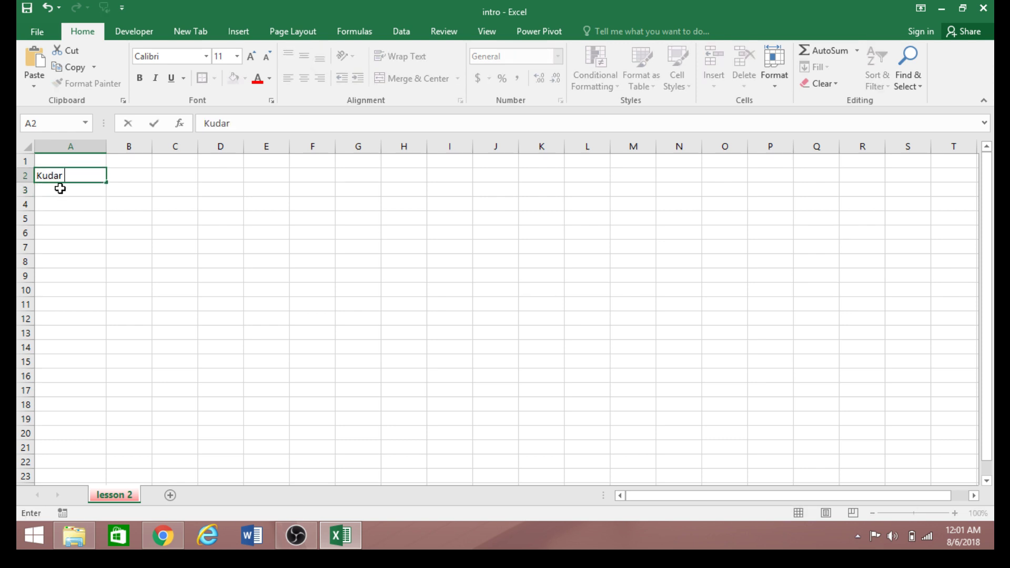
key(Return)
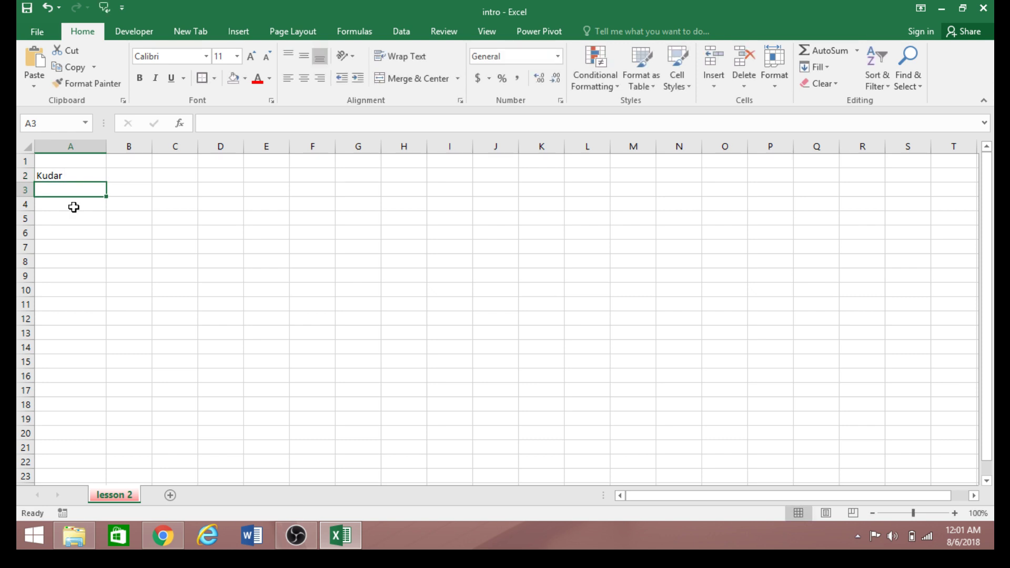
text(kajat)
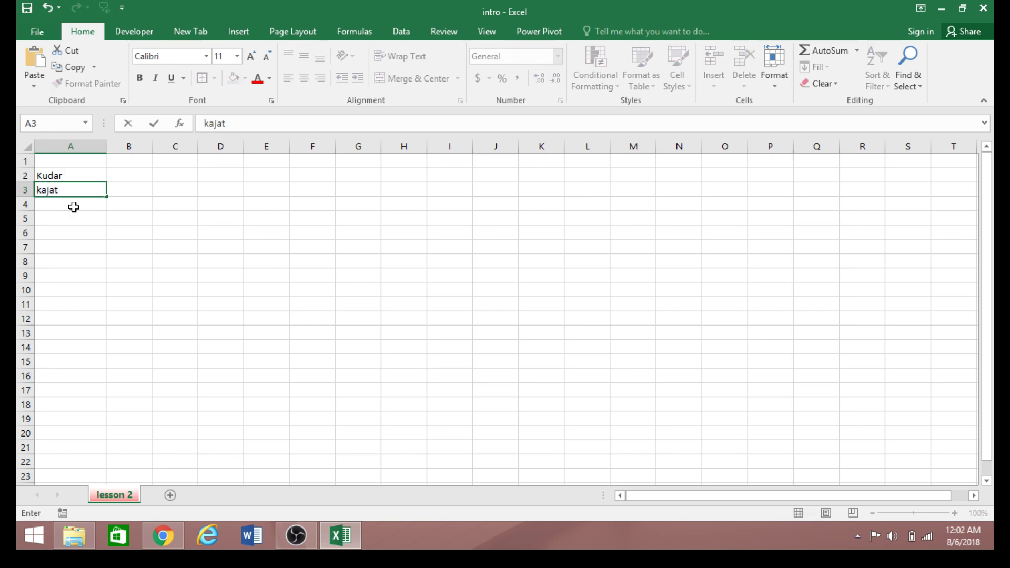
key(BackSpace)
text(r)
click(79, 259)
Step: Enter the labels Kudhufo in cell A4 and U qaybi in cell A5
click(78, 205)
text(K)
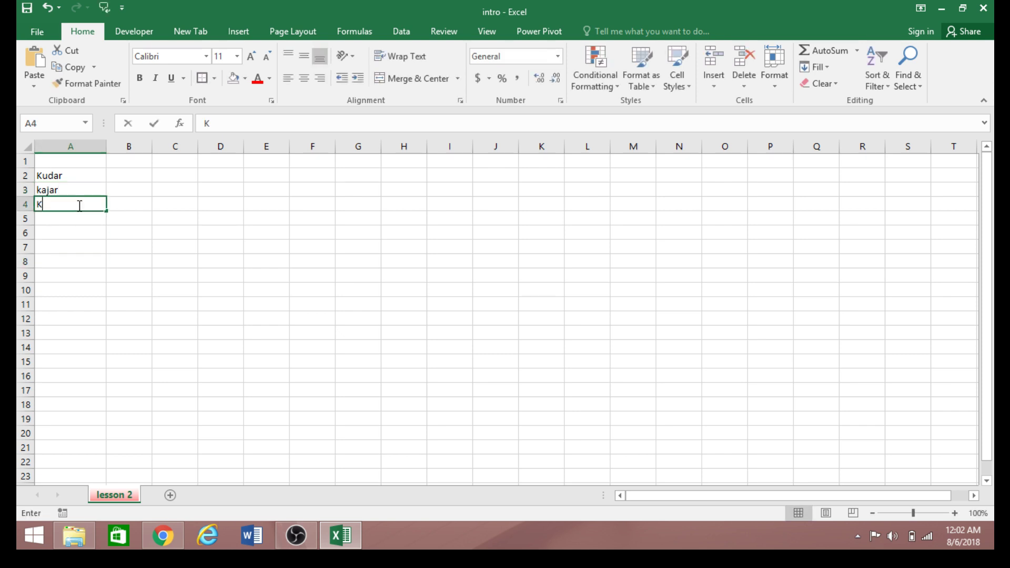
text(udhufo)
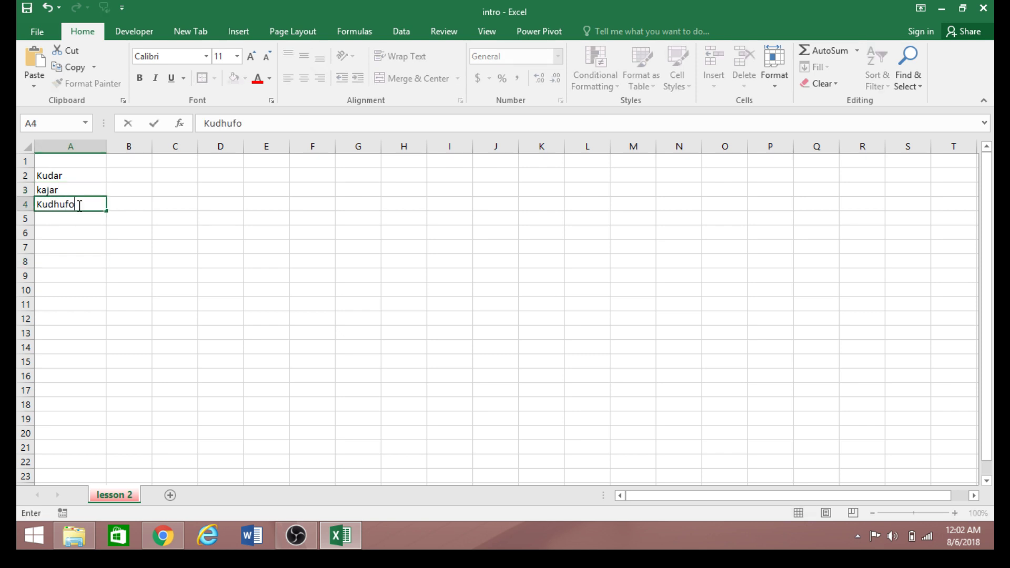
click(90, 290)
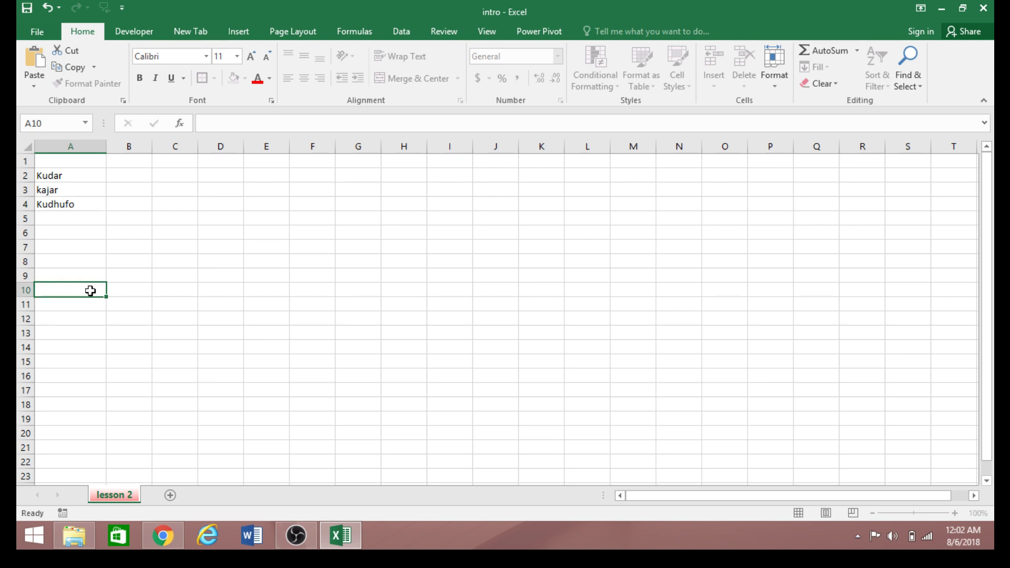
click(73, 221)
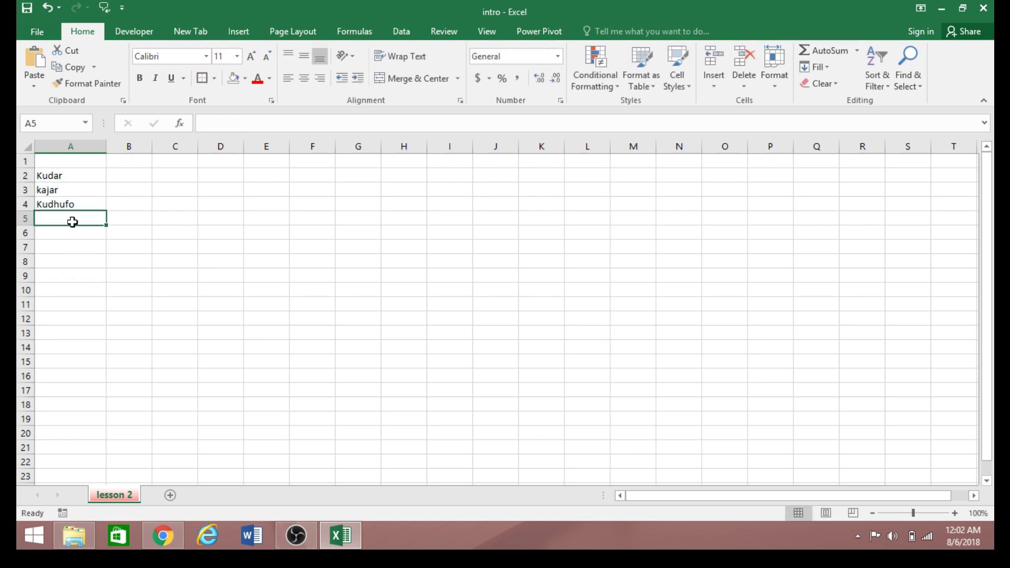
text(U qaybi)
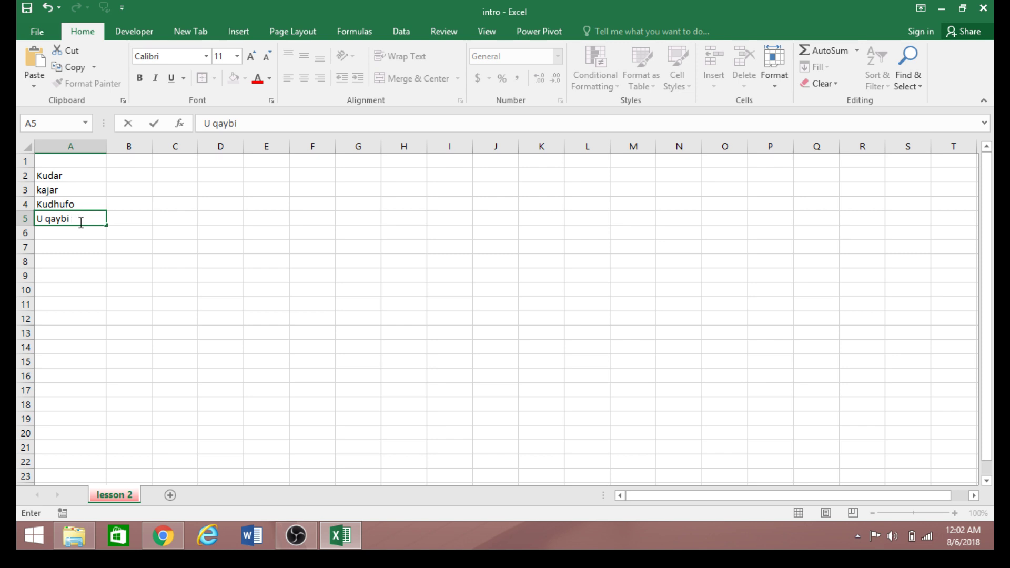
click(79, 290)
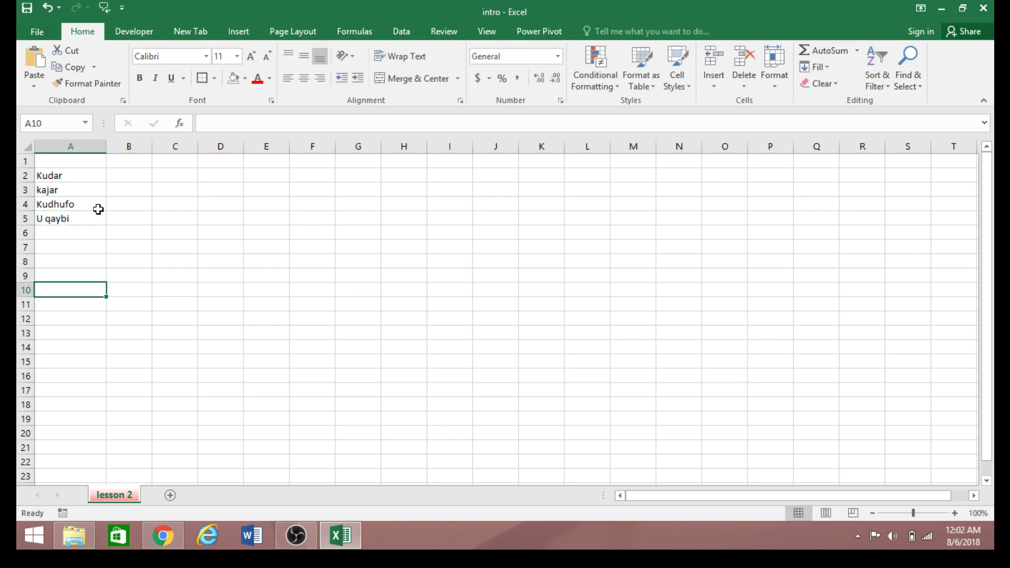
click(138, 176)
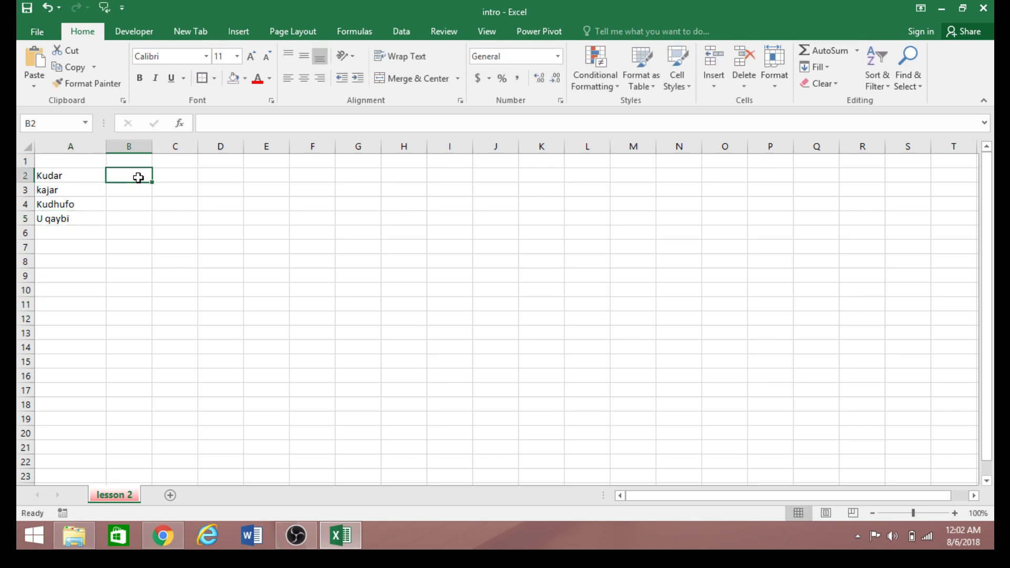
click(145, 204)
click(135, 176)
text(=)
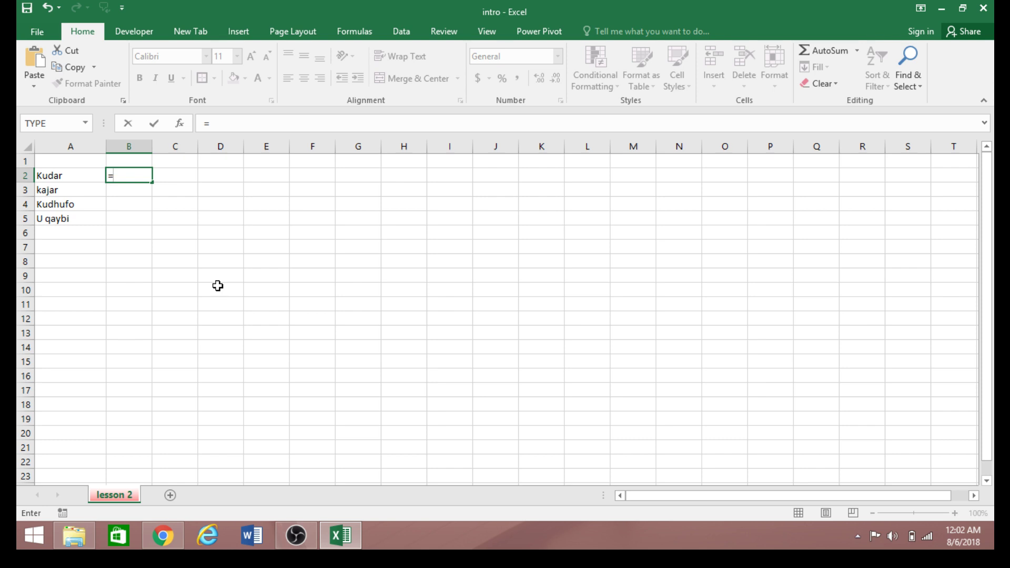
key(Escape)
click(257, 346)
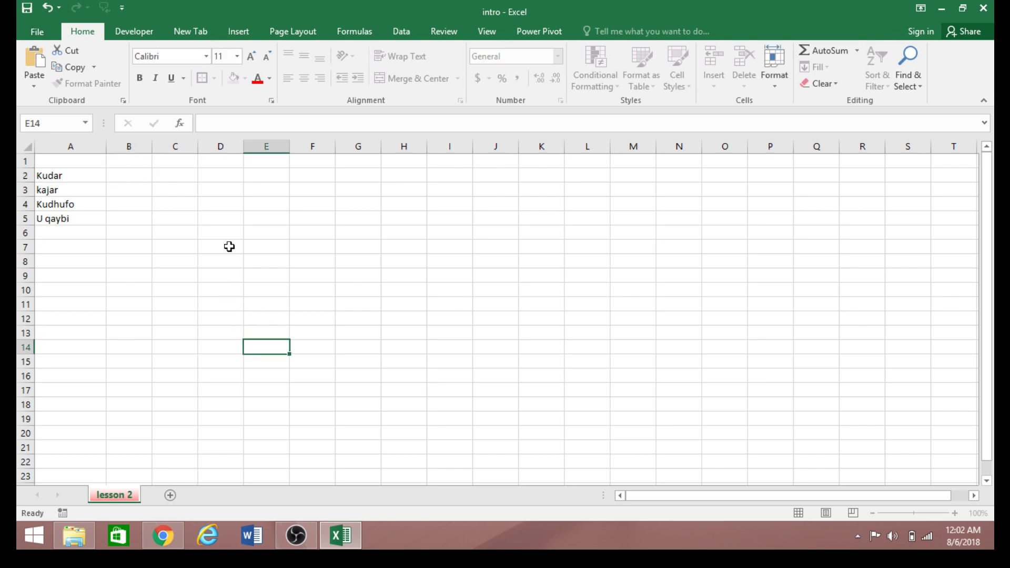
Step: Enter the numbers 34, 23 and 10 in cells D3, D4 and D5
click(222, 189)
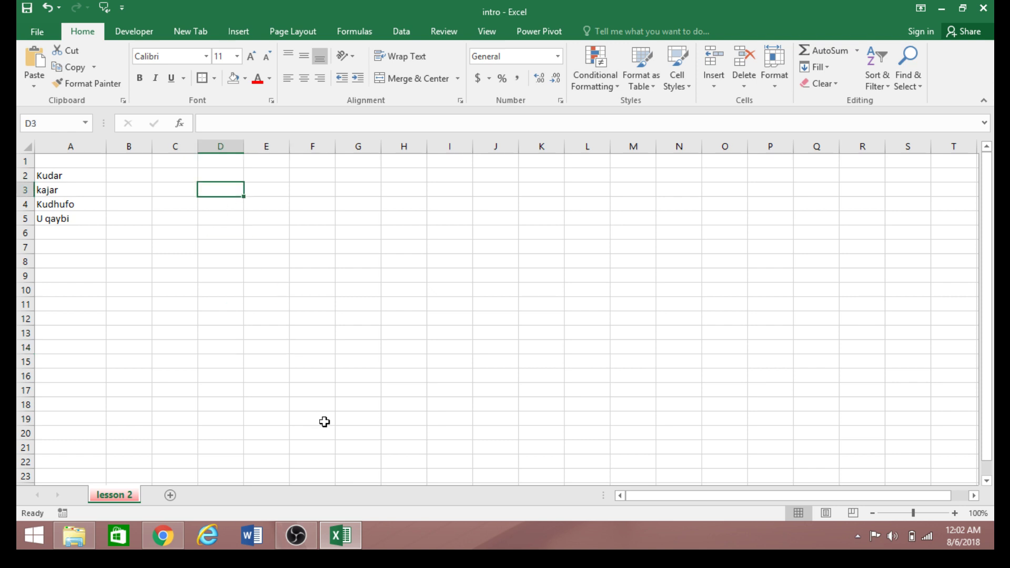
text(34)
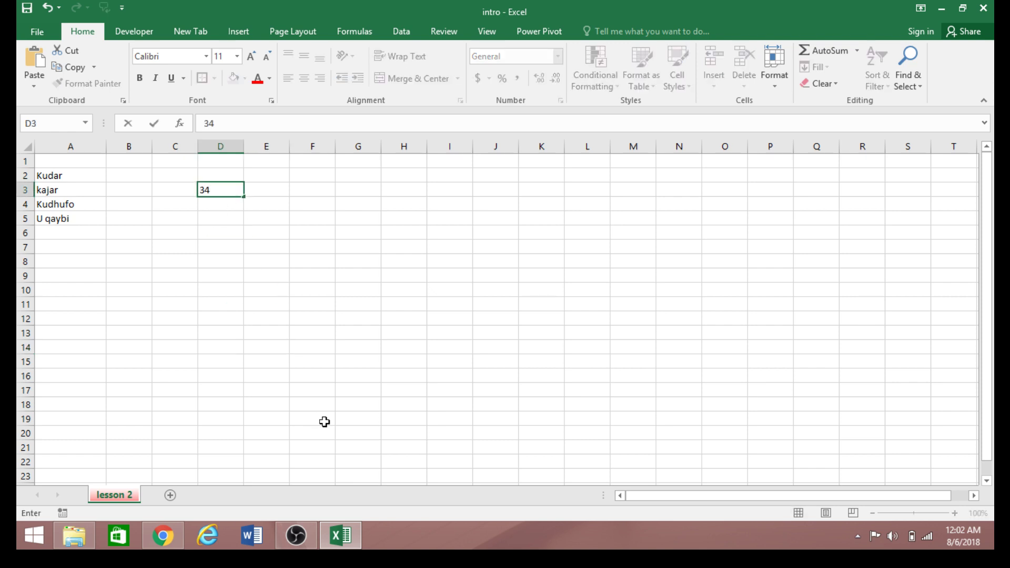
key(Return)
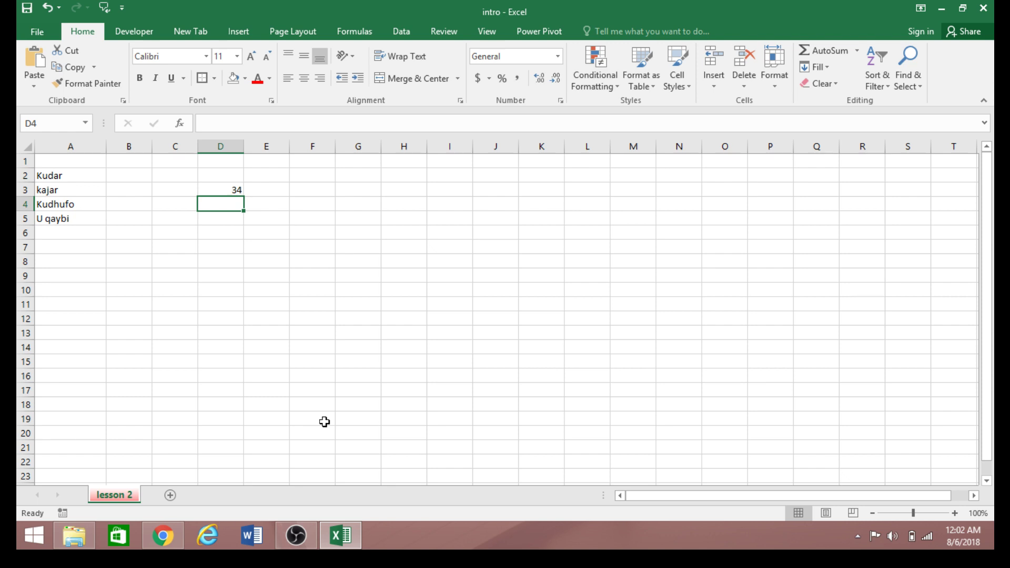
text(23)
key(Return)
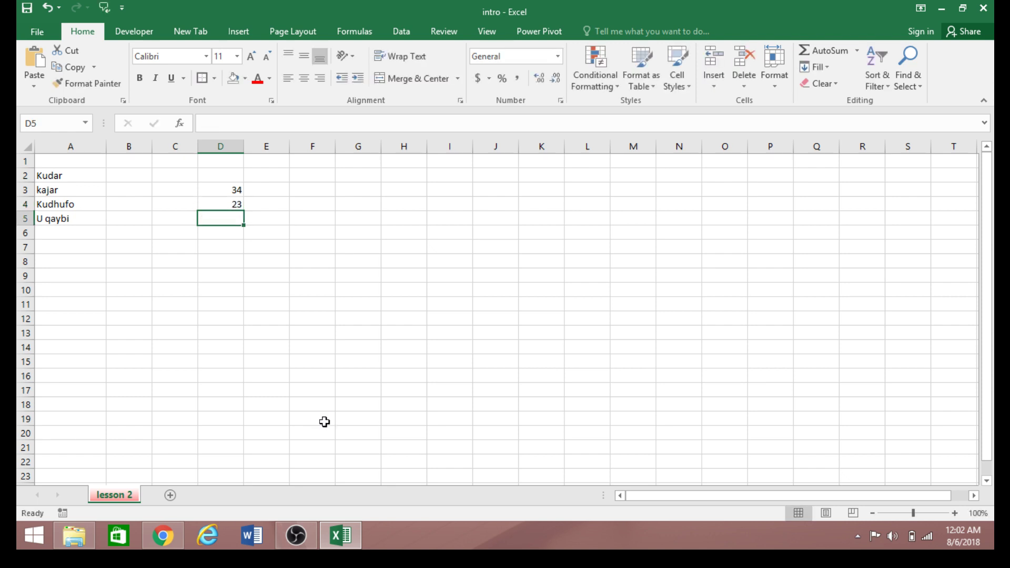
text(10)
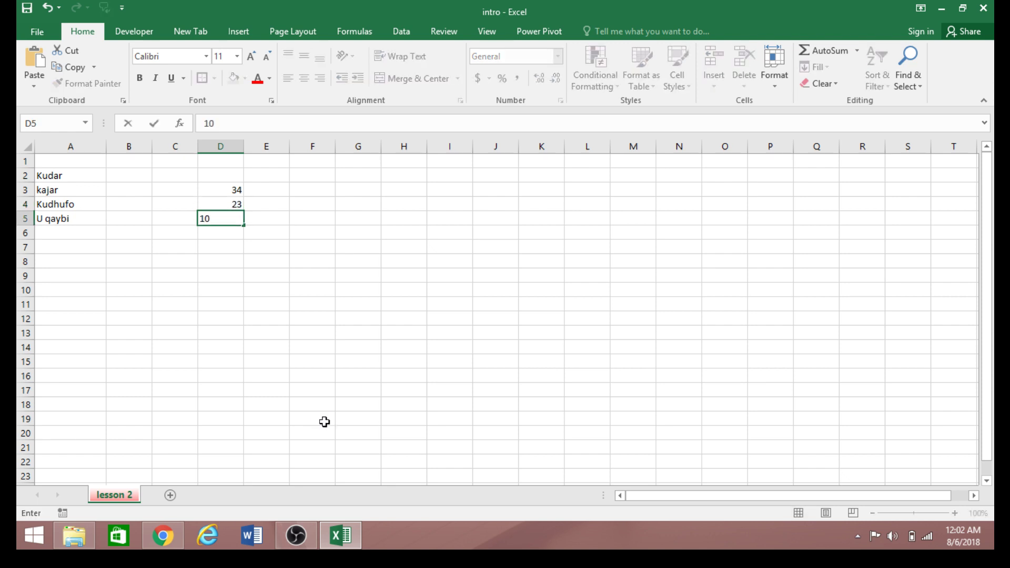
click(279, 361)
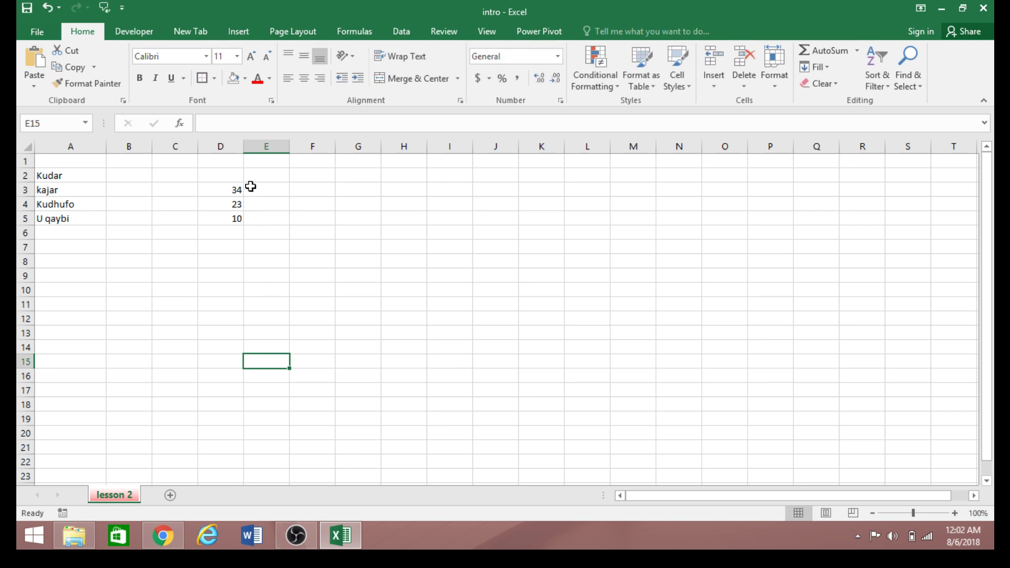
Step: Enter the number 15 in cell D2, above the other numbers of column D
click(237, 175)
text(1)
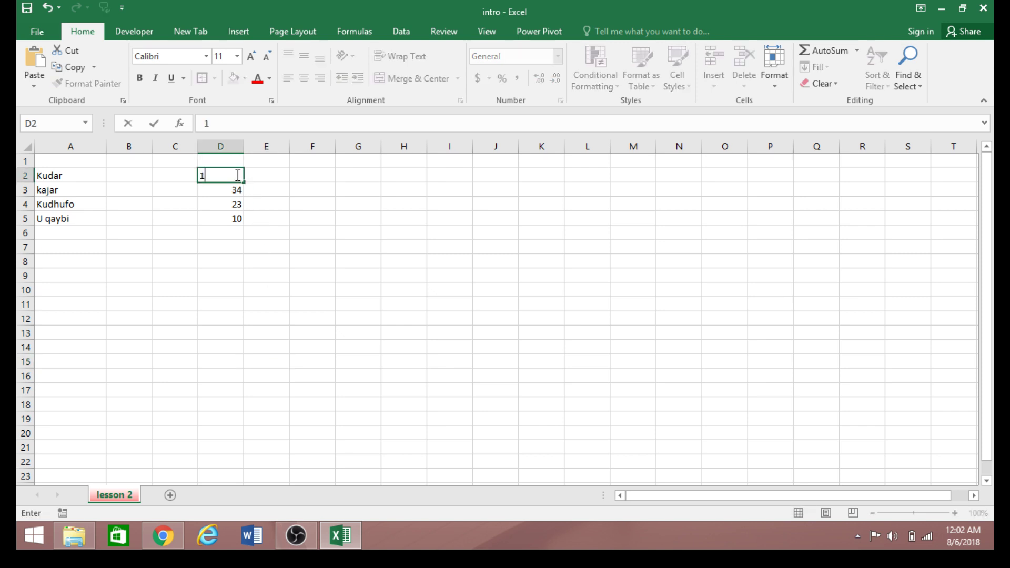
text(5)
click(267, 321)
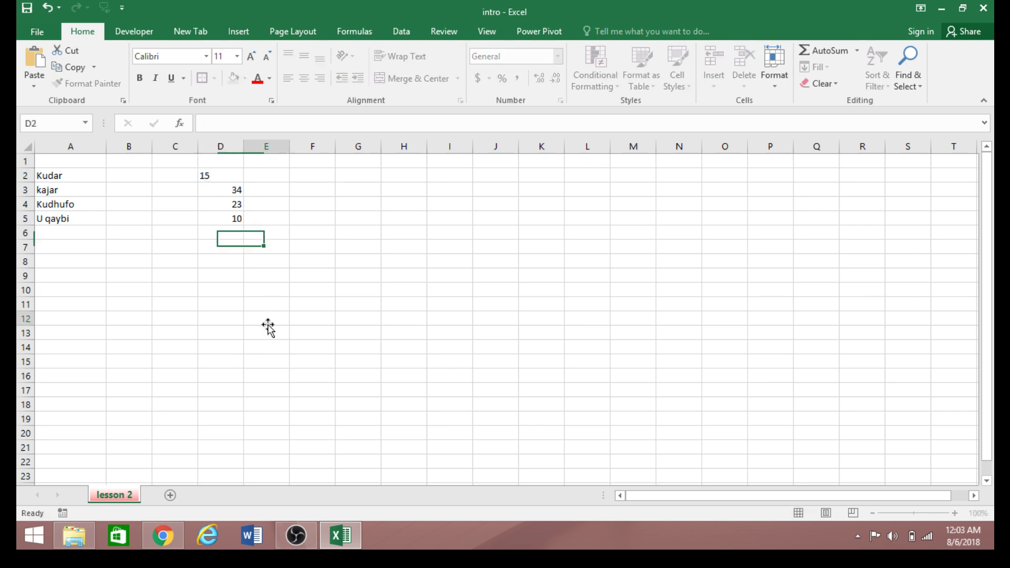
click(271, 177)
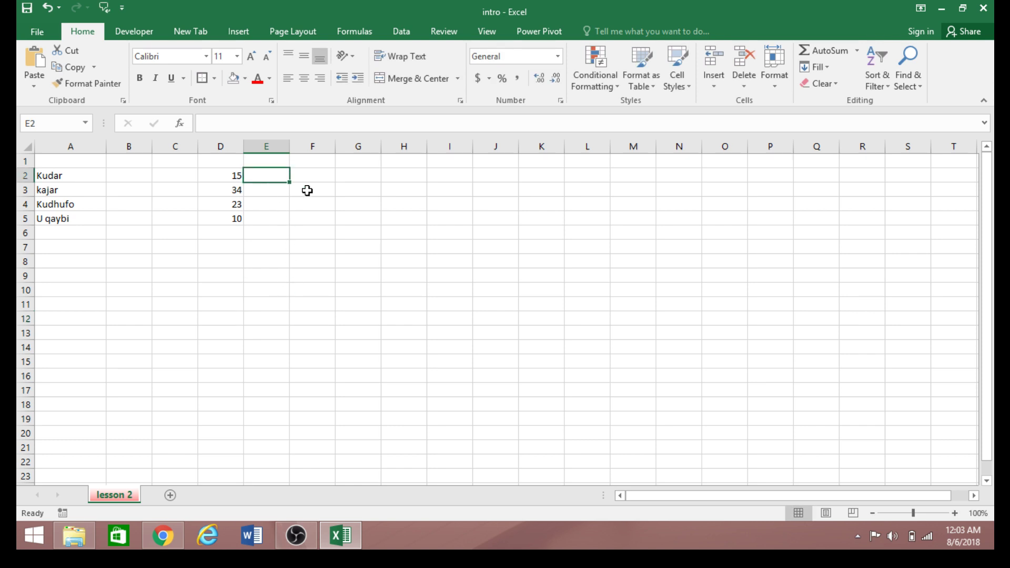
click(260, 285)
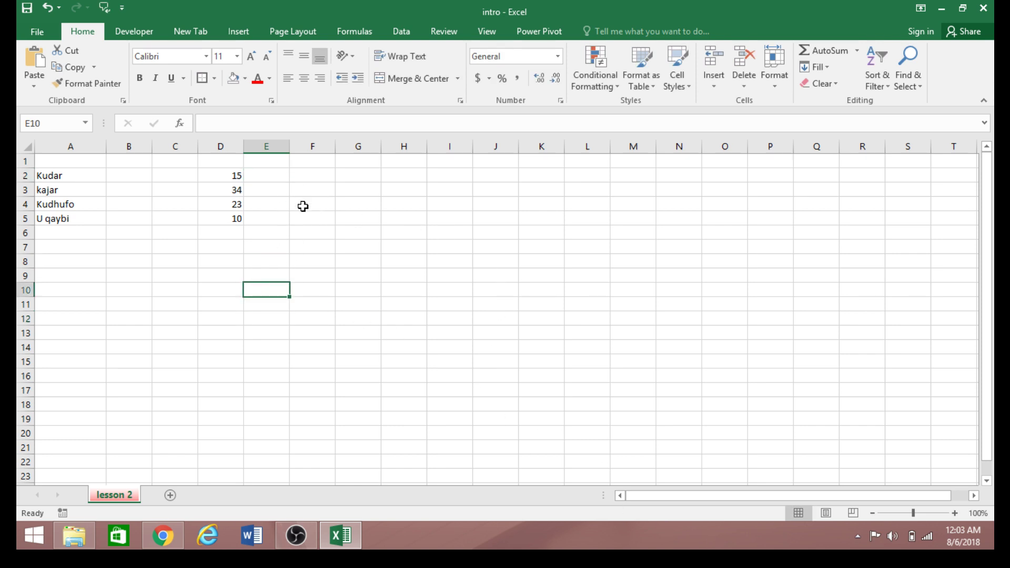
Step: Enter the numbers 4, 5, 5 and 5 in cells E2 to E5, beside the column D values
click(272, 176)
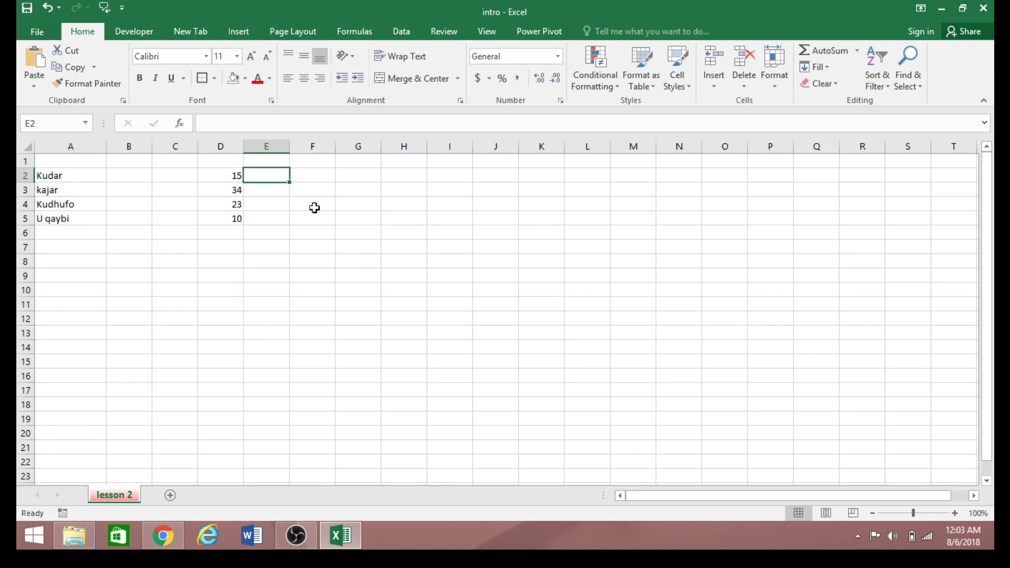
text(4)
click(283, 191)
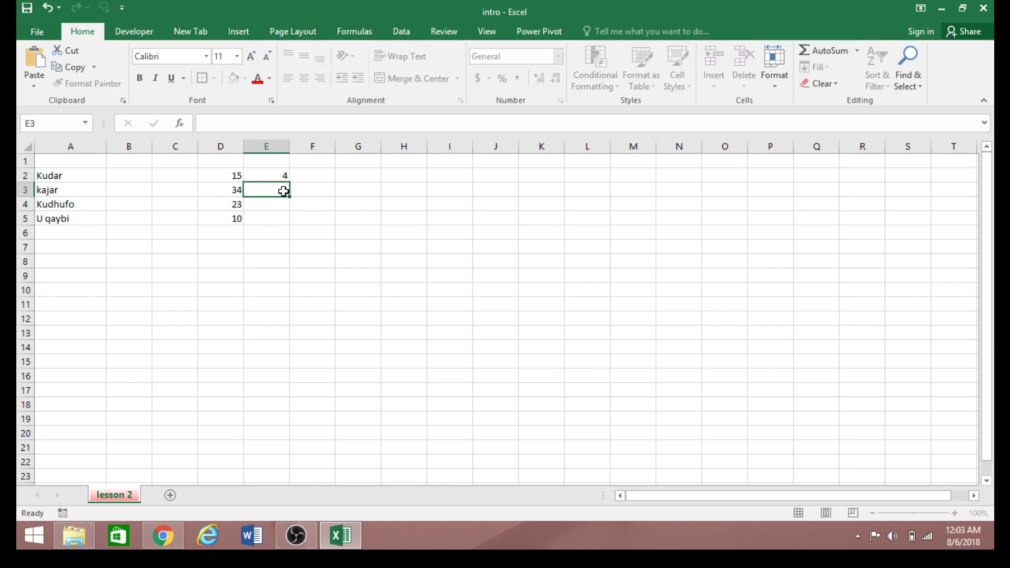
text(5)
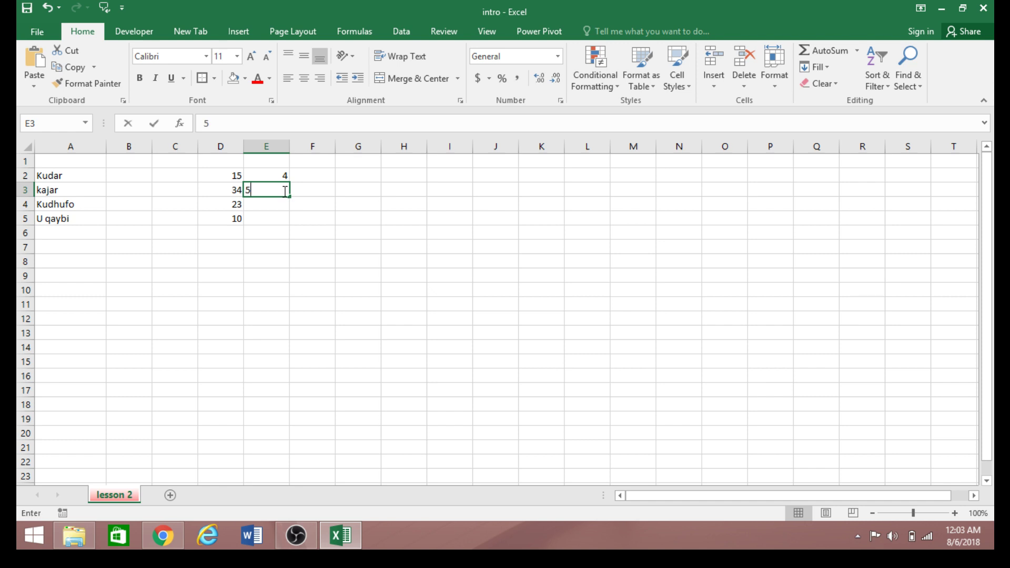
click(282, 206)
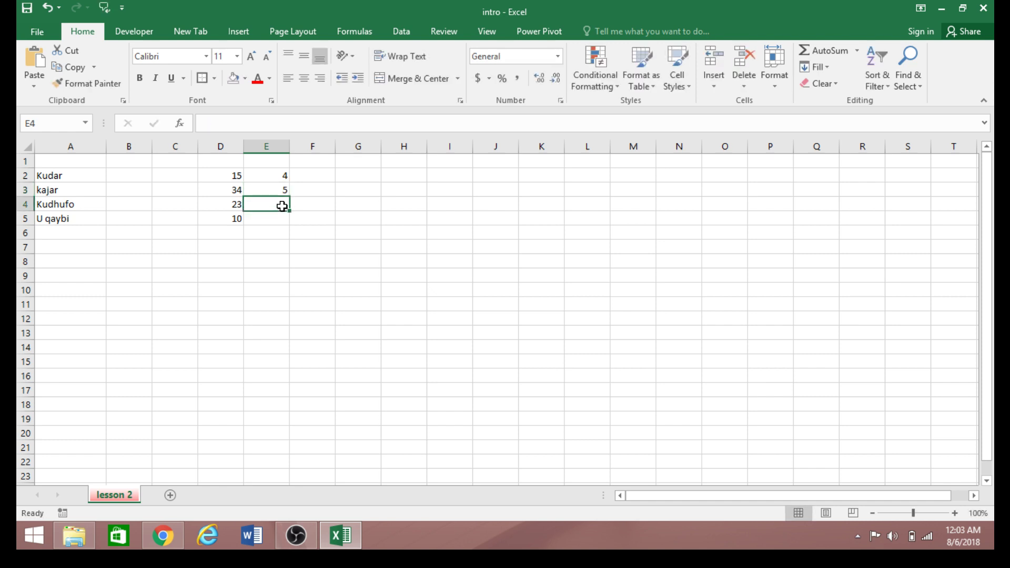
text(5)
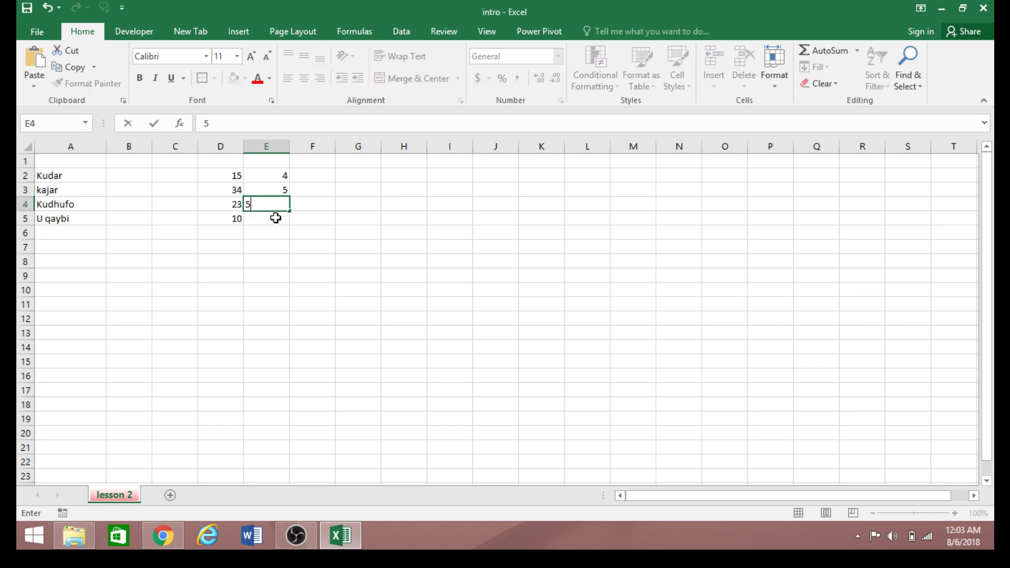
click(276, 218)
text(5)
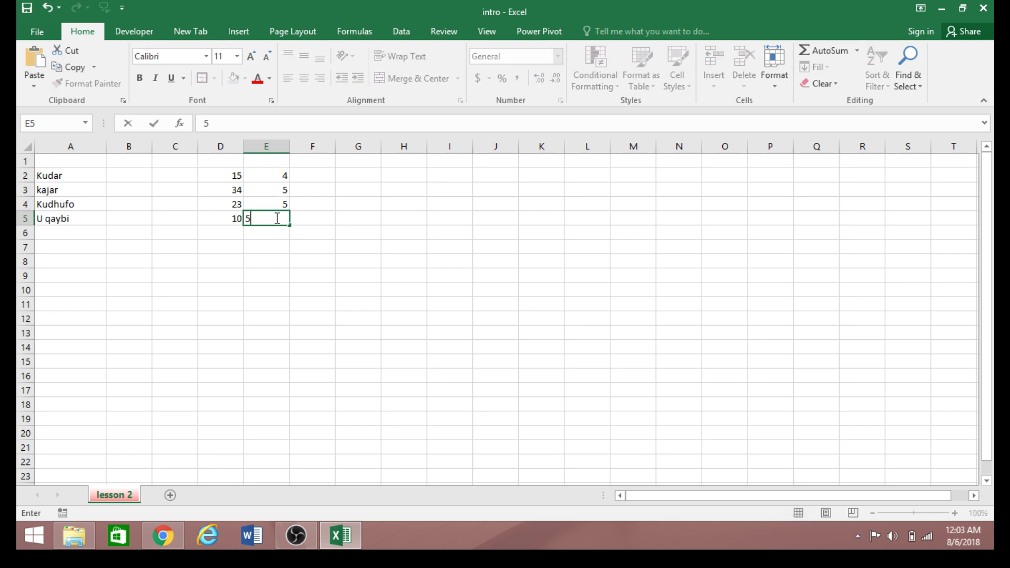
click(307, 273)
click(327, 175)
click(287, 248)
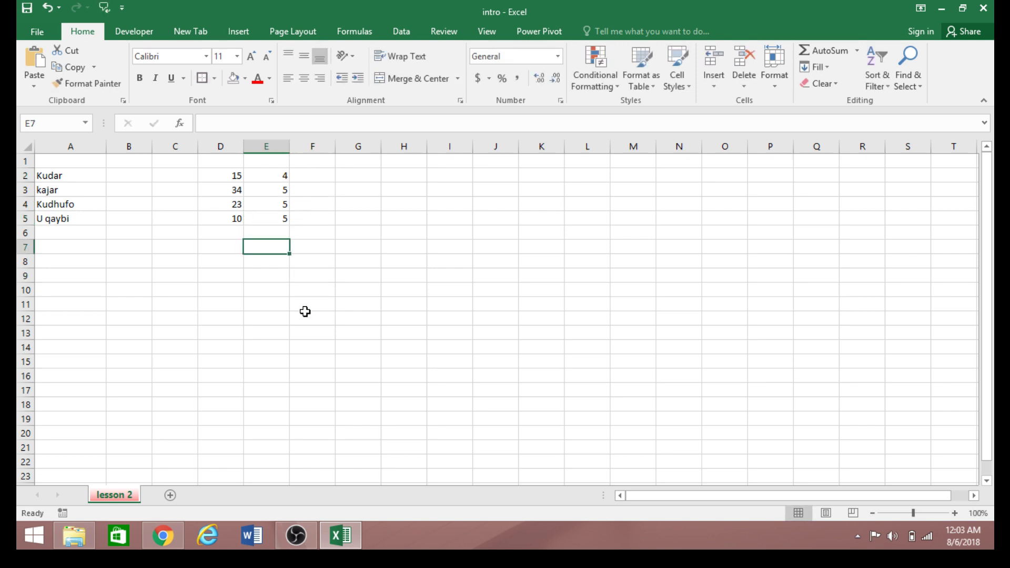
click(238, 177)
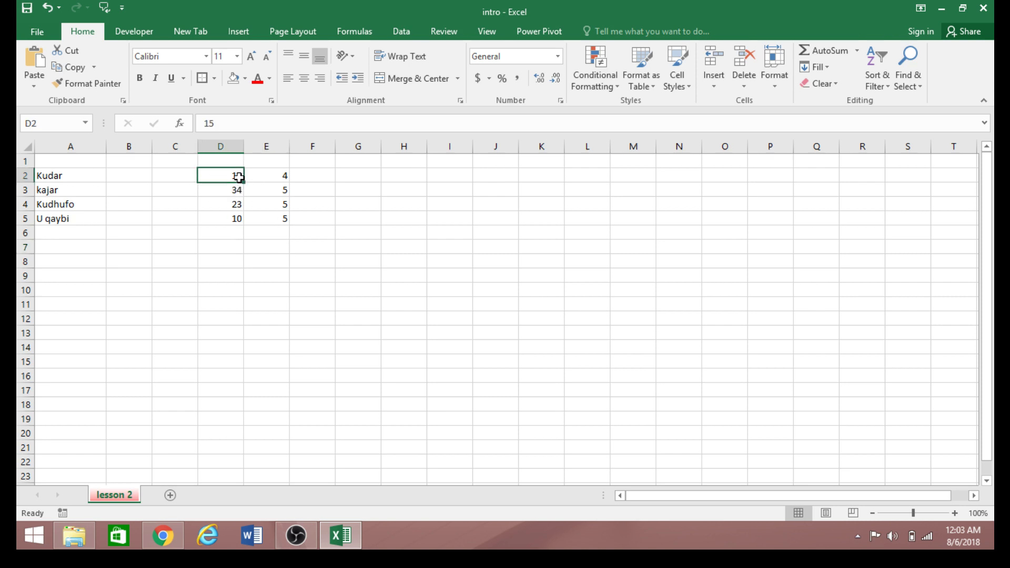
click(279, 175)
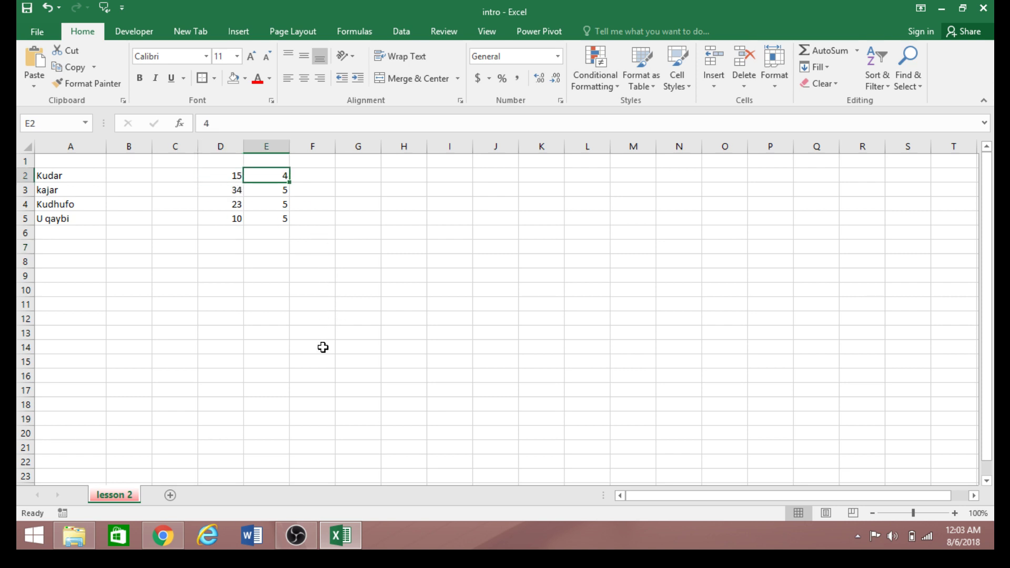
click(333, 274)
click(322, 190)
click(320, 176)
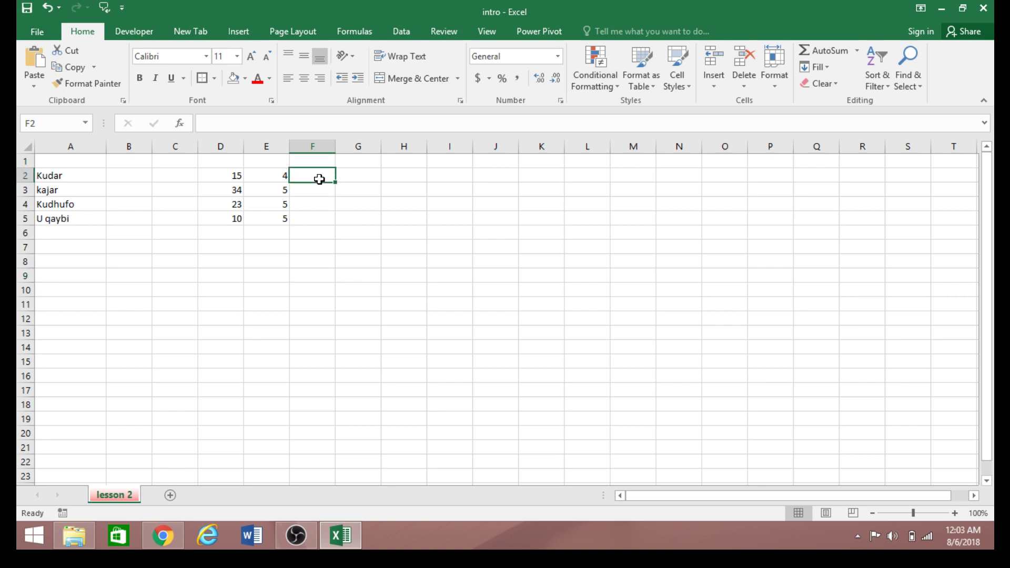
click(233, 179)
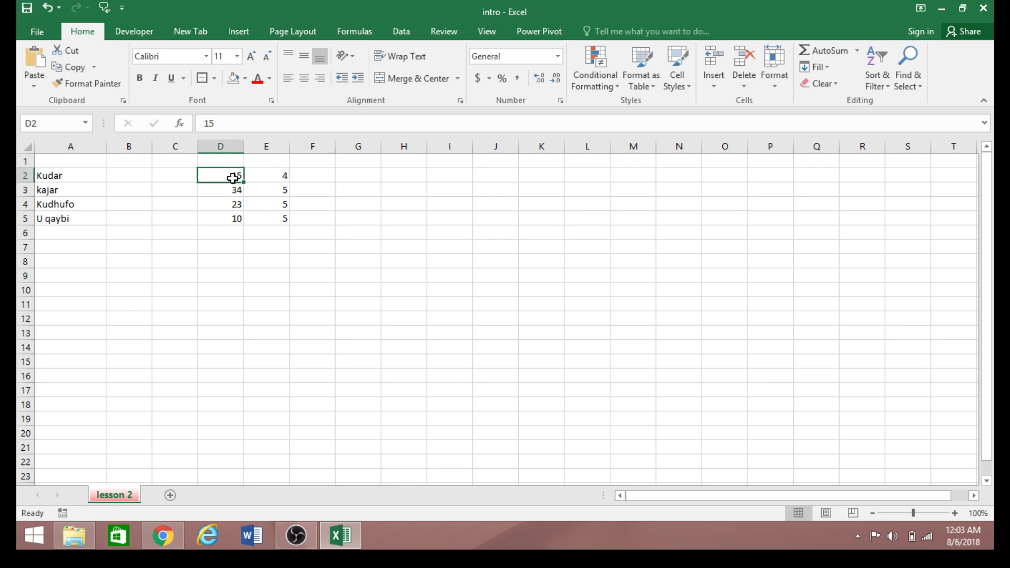
click(262, 175)
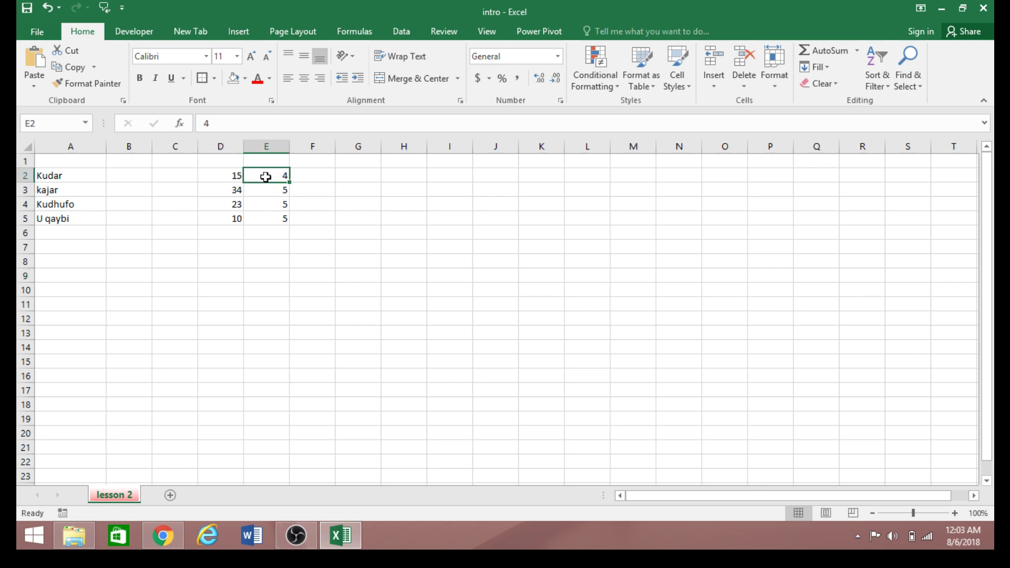
click(314, 174)
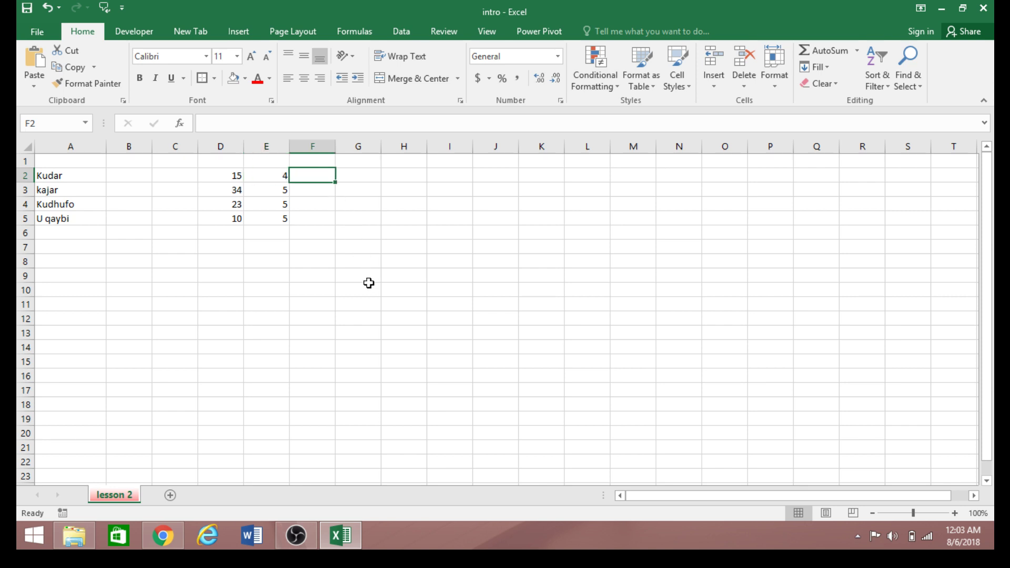
click(454, 318)
click(457, 362)
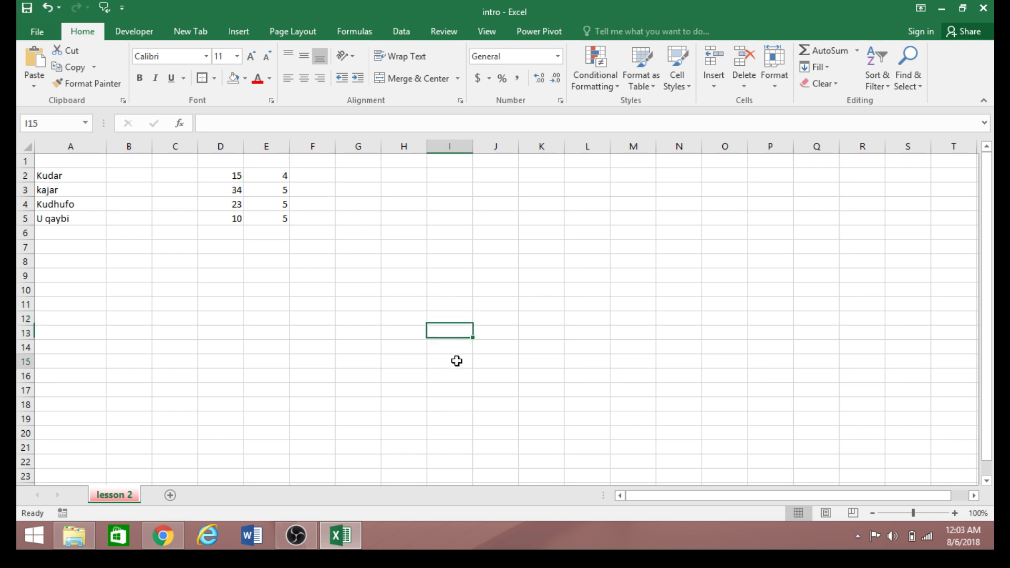
click(65, 333)
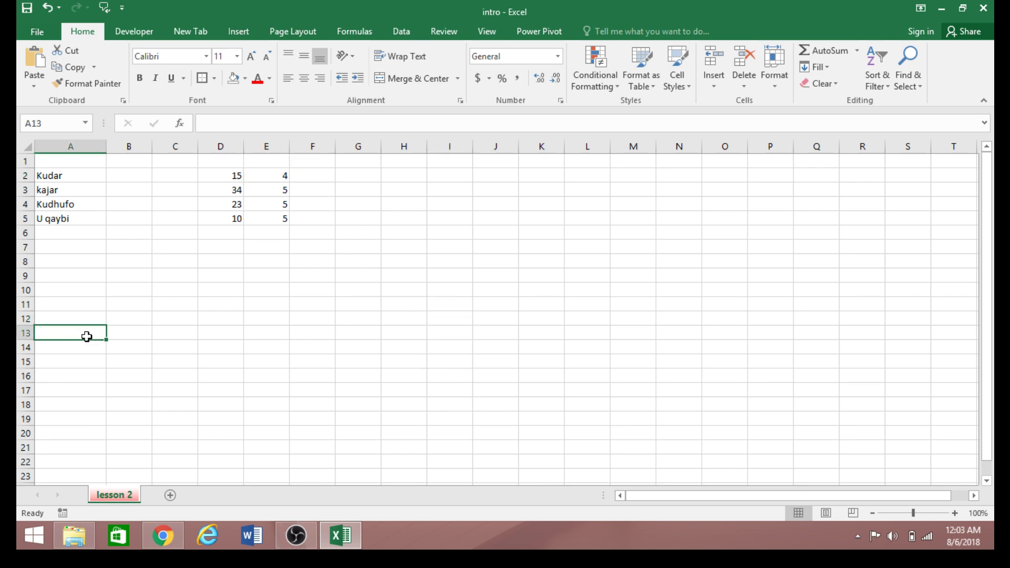
Step: Enter the formula =15+4 in cell F2, adding the two row 2 numbers as typed constants
click(316, 178)
text(=)
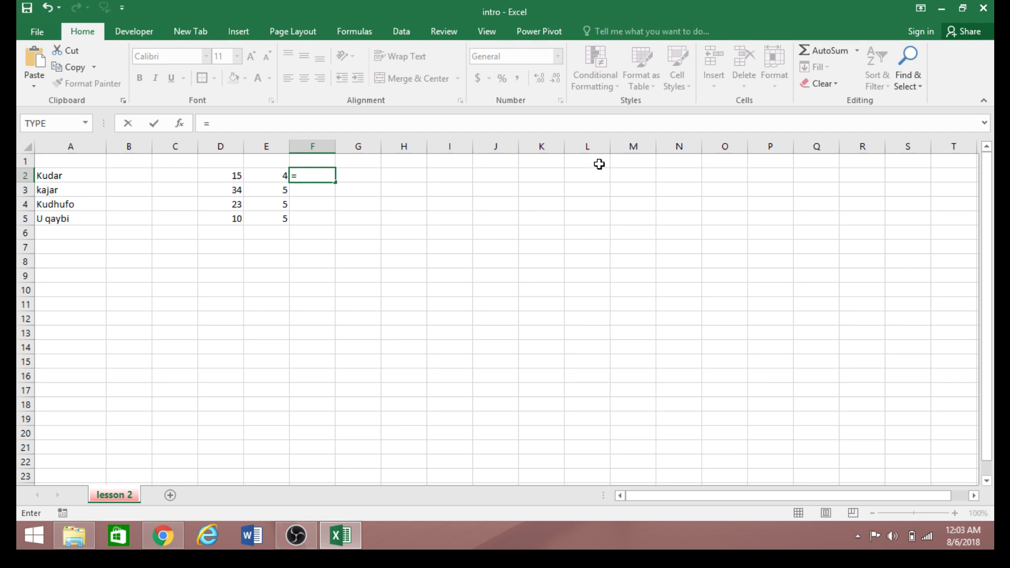
text(15)
text(+4)
key(Return)
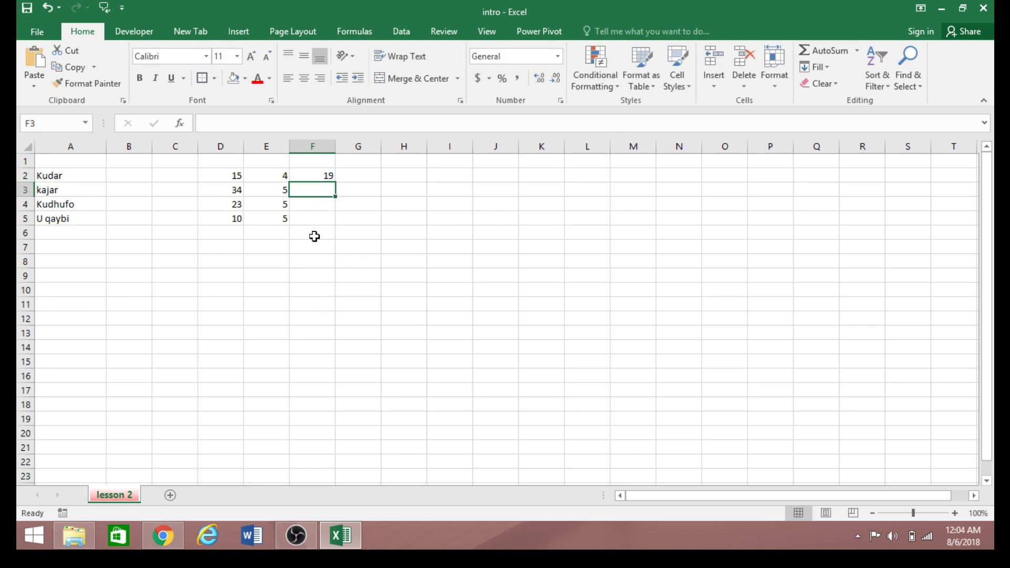
Step: Clear the typed-number addition formula from cell F2
click(332, 174)
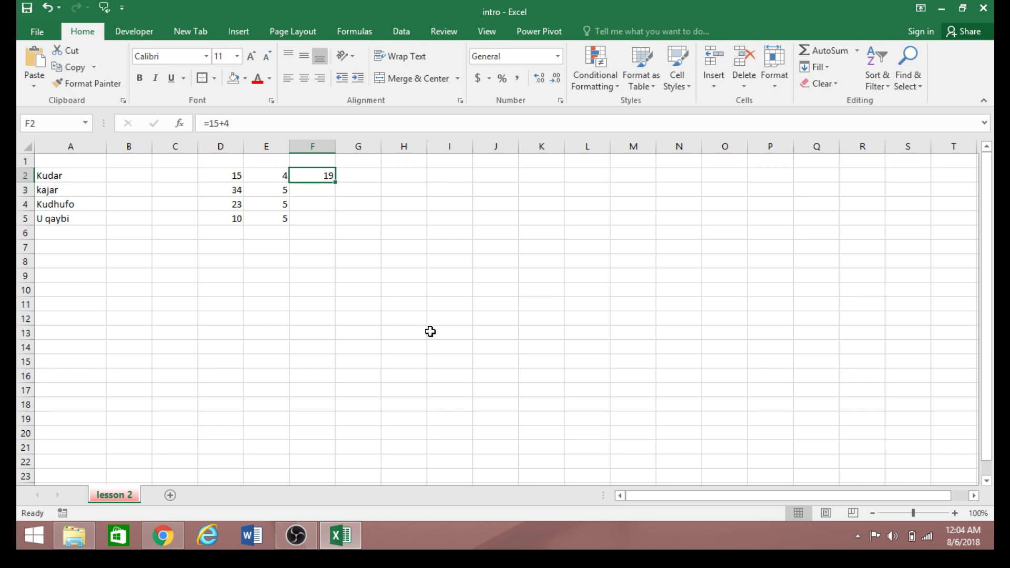
key(Delete)
click(371, 285)
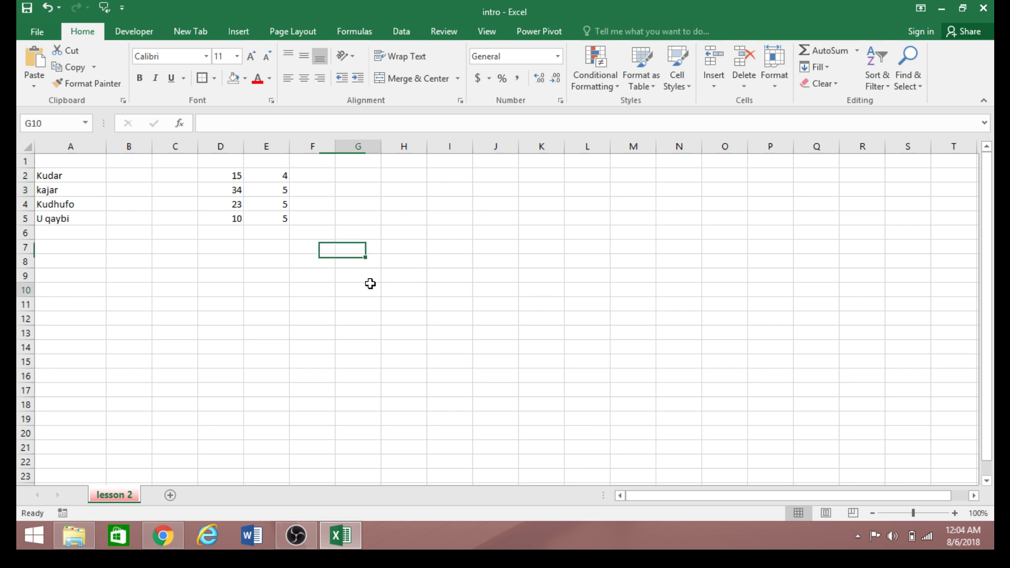
Step: Enter the formula =D2+E2 in cell F2, adding the row 2 numbers by cell reference
click(319, 176)
text(=)
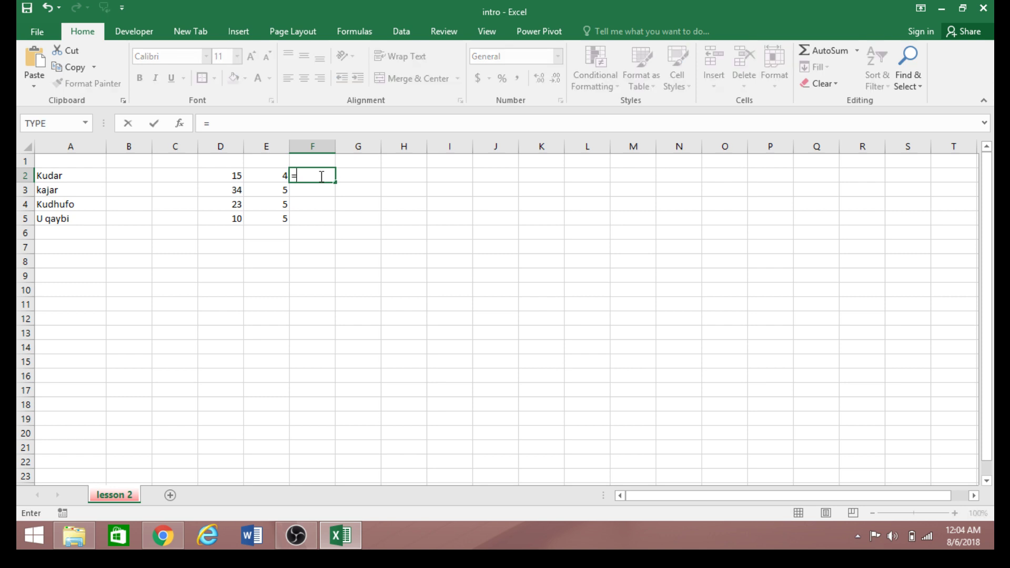
click(228, 176)
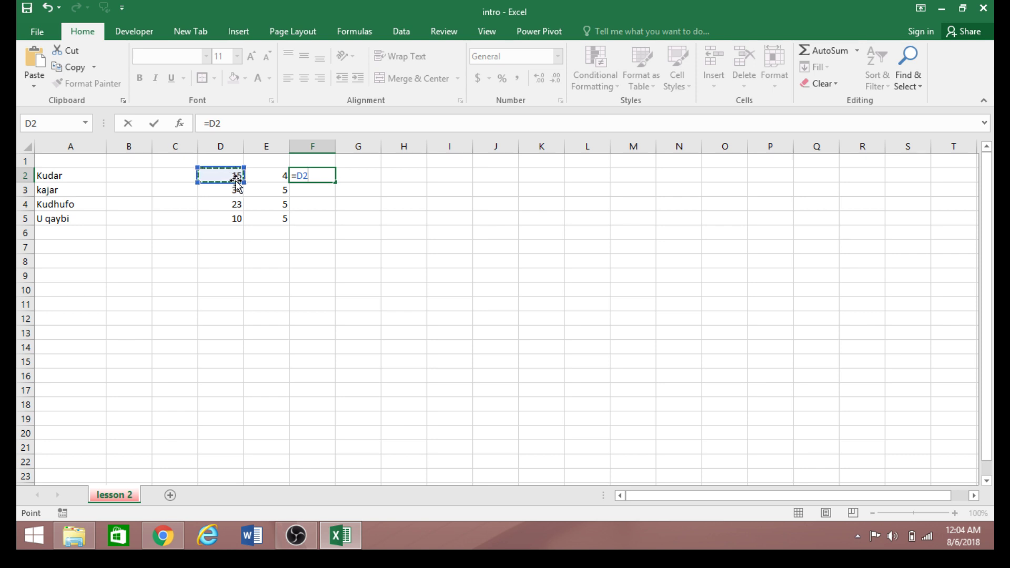
text(+)
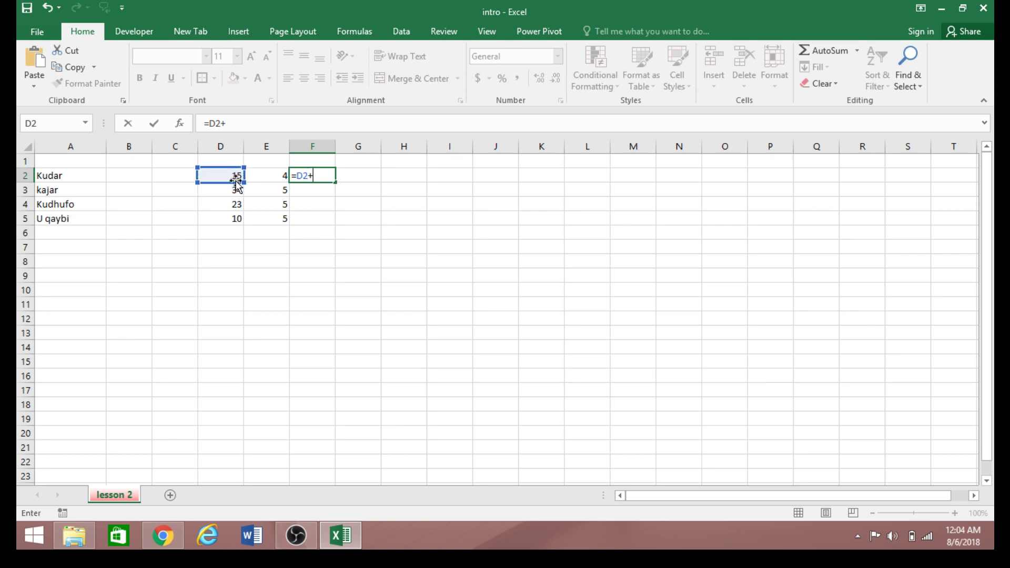
click(280, 174)
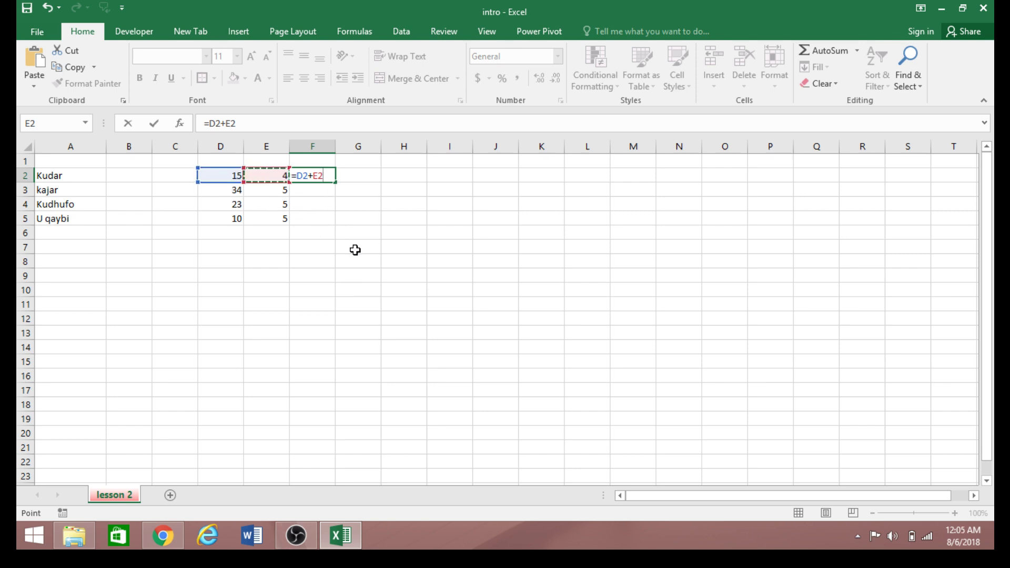
key(Return)
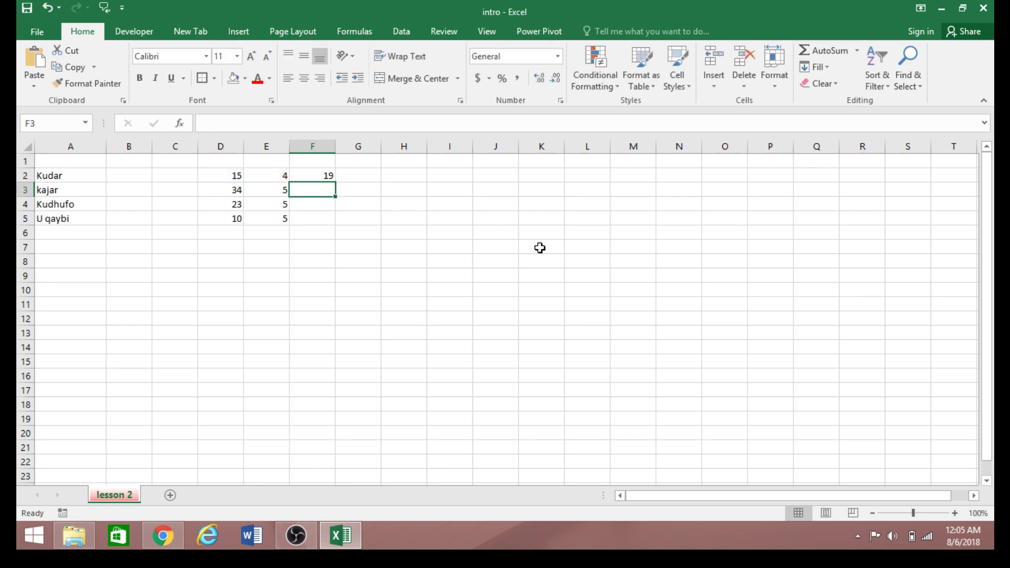
Step: Clear the cell-reference addition formula from cell F2
click(329, 174)
key(Delete)
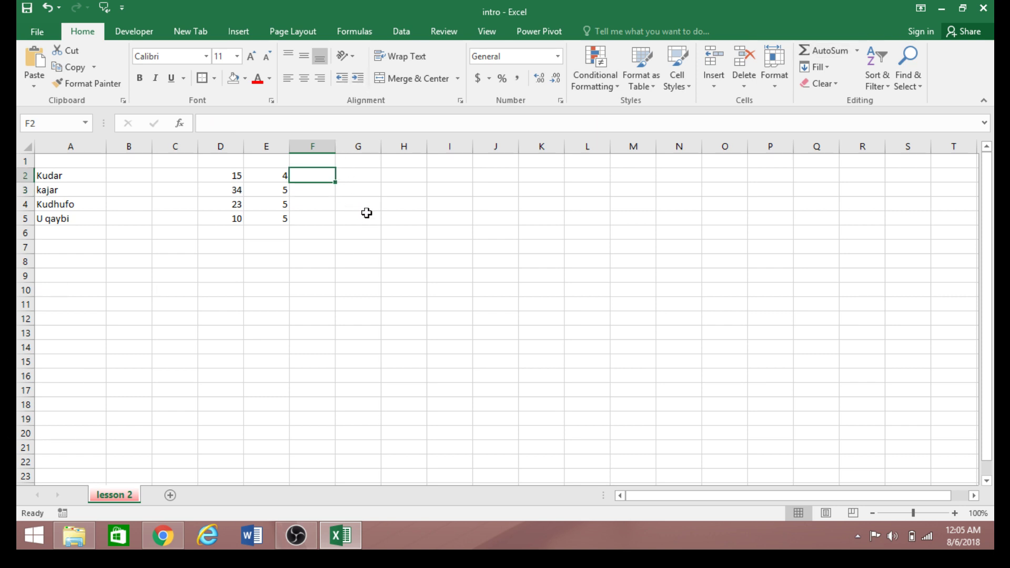
click(286, 271)
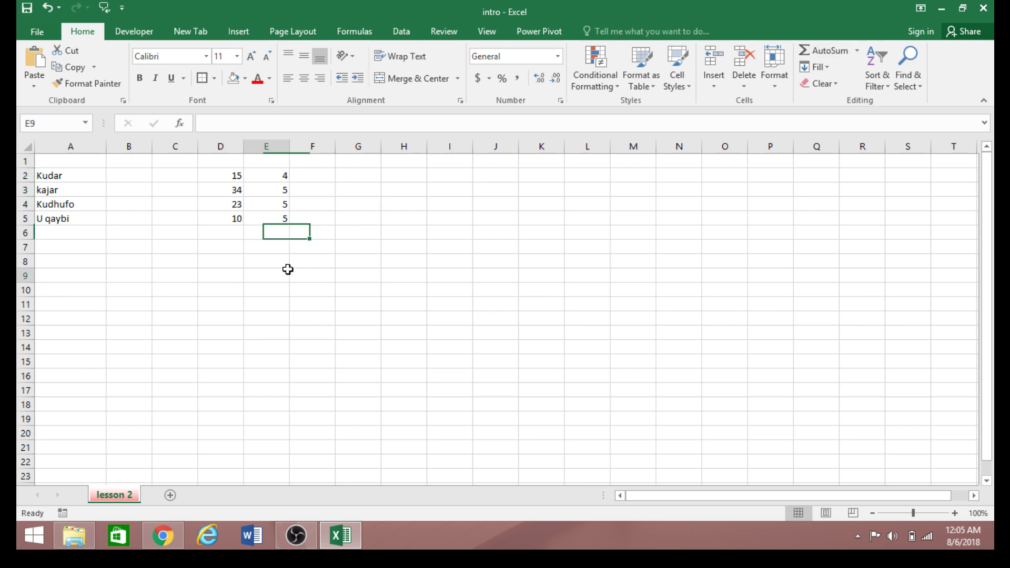
click(327, 177)
text(-)
key(BackSpace)
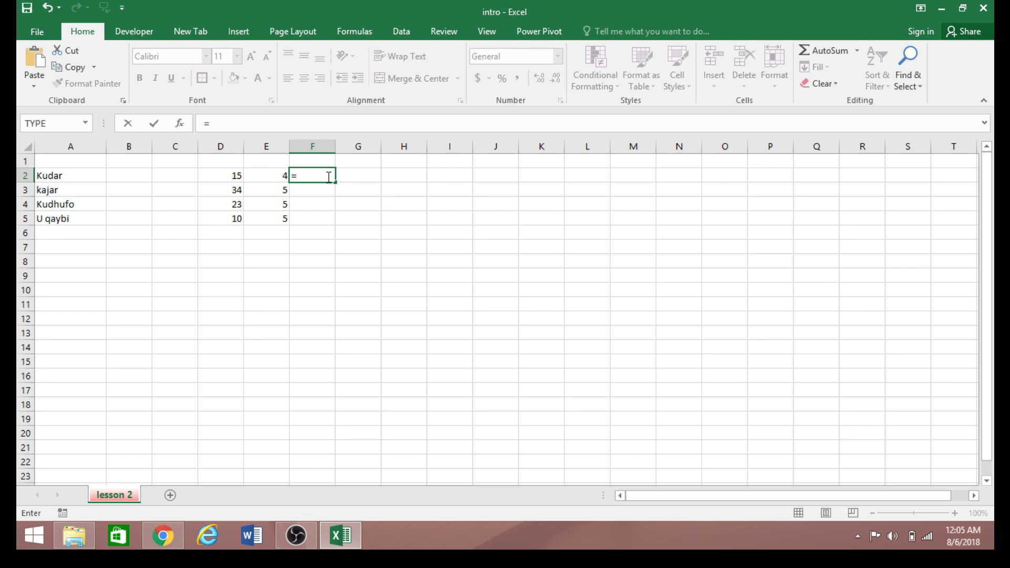
key(Escape)
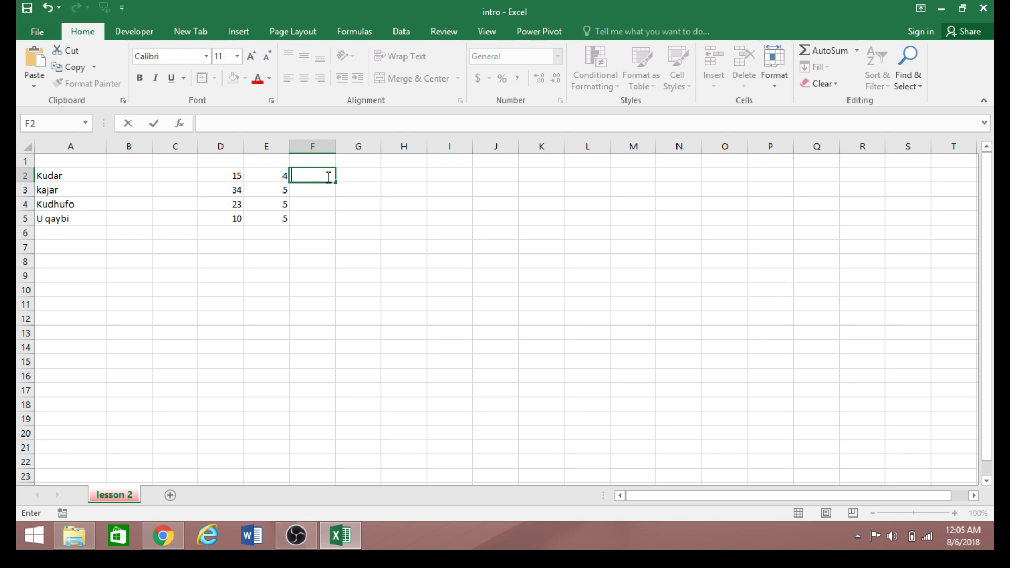
click(326, 293)
click(310, 178)
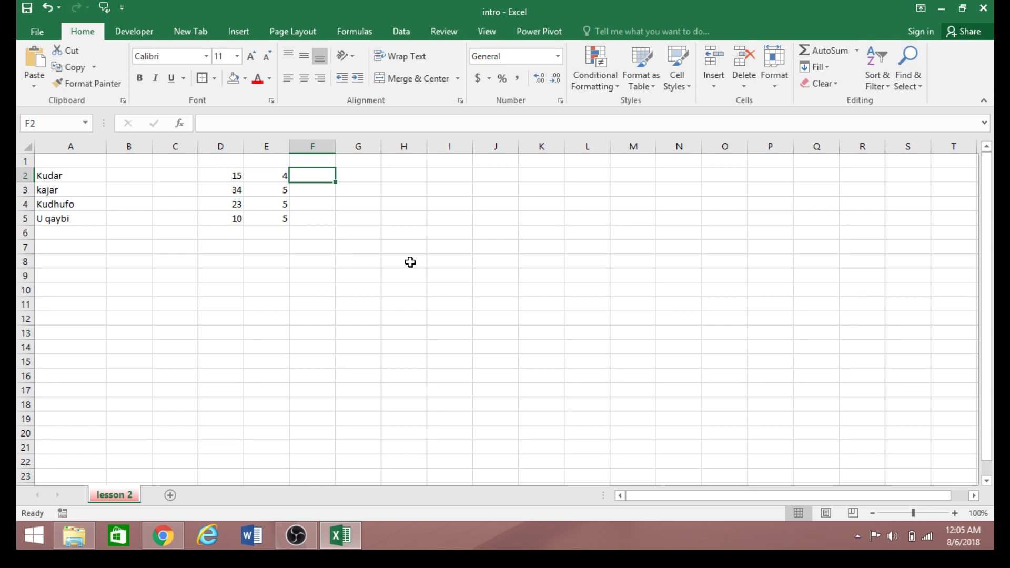
key(alt+equal)
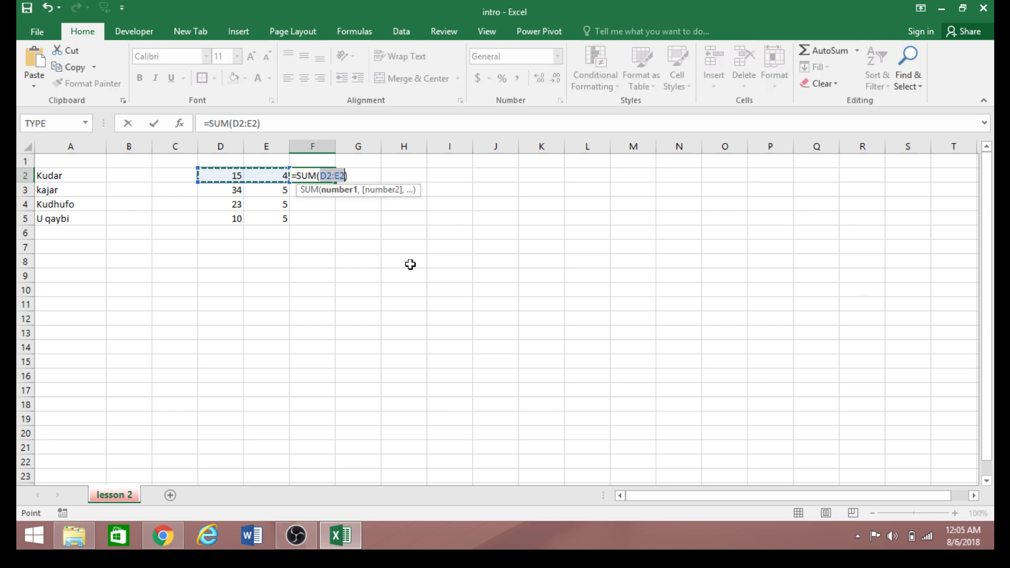
text(su)
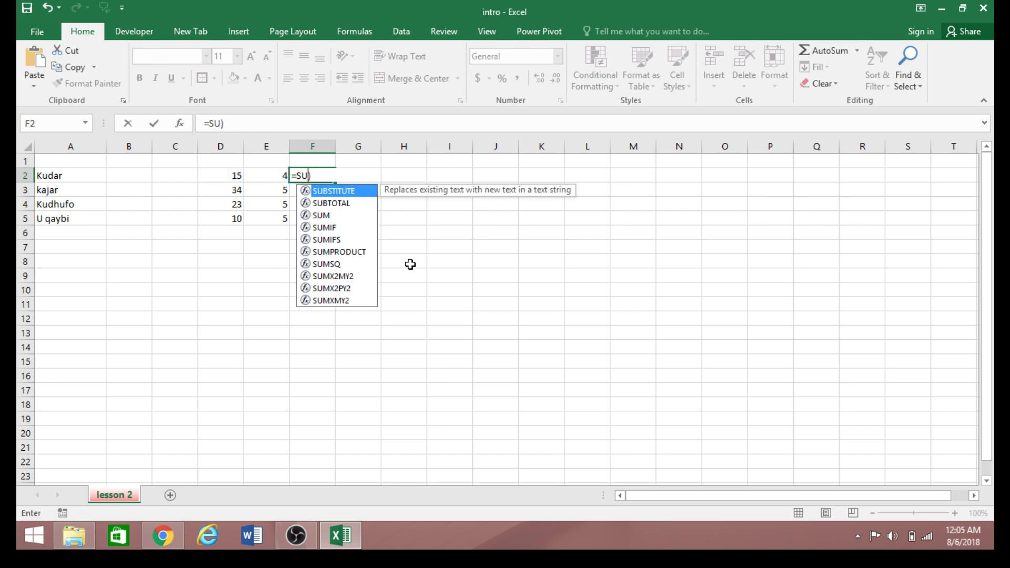
key(BackSpace)
key(BackSpace)
key(BackSpace)
key(BackSpace)
key(BackSpace)
key(BackSpace)
key(BackSpace)
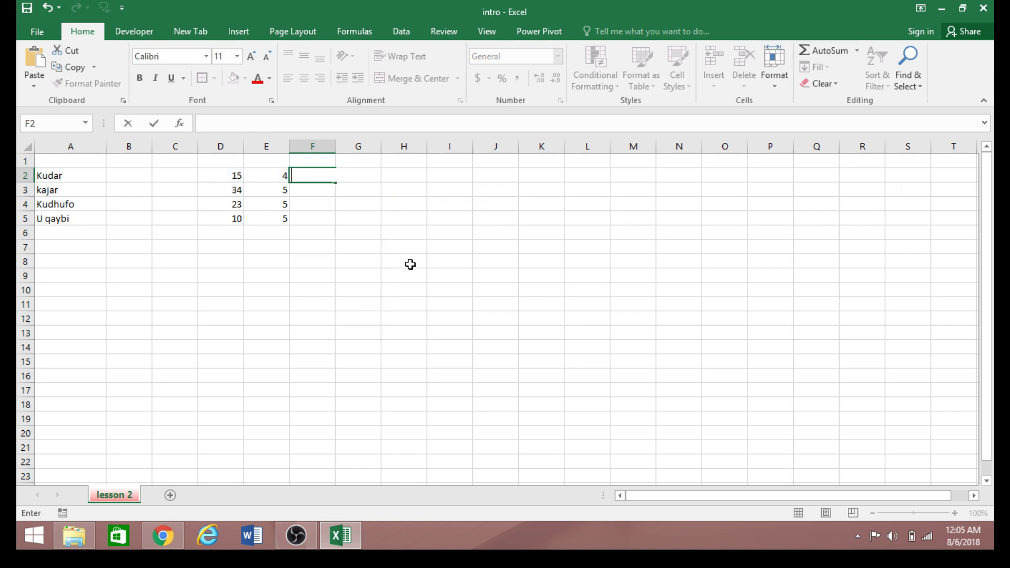
click(306, 299)
click(321, 176)
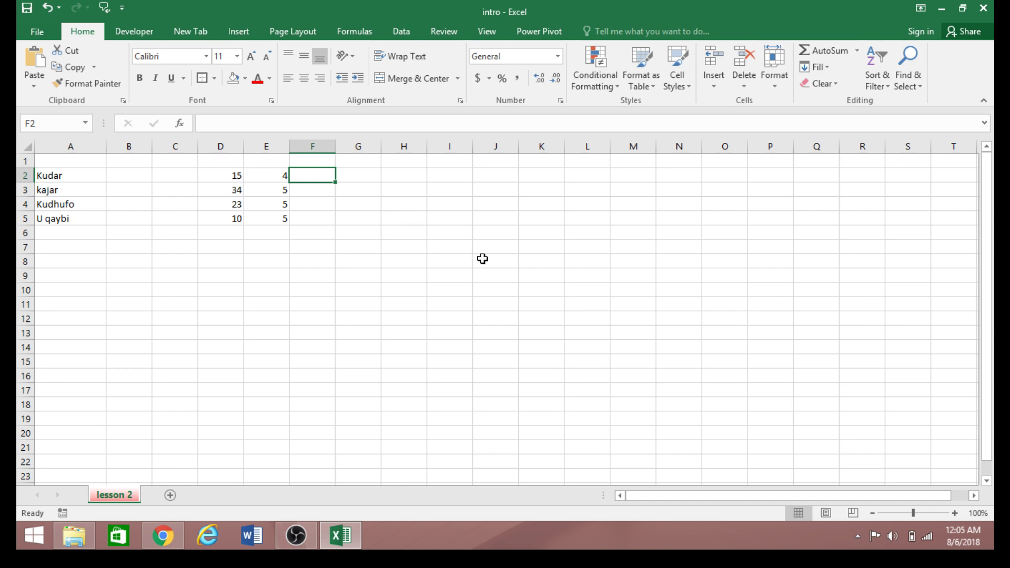
click(492, 246)
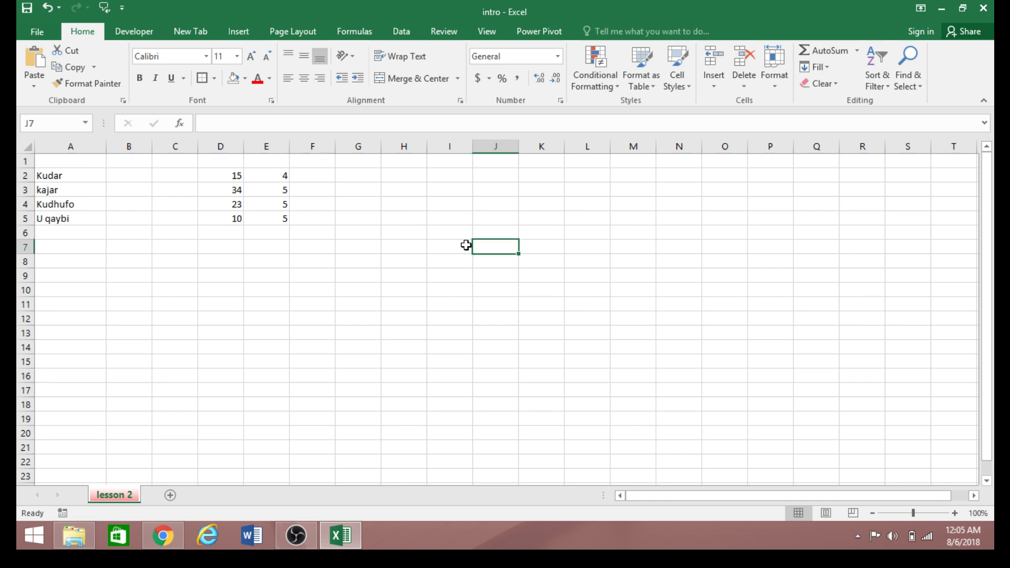
click(323, 177)
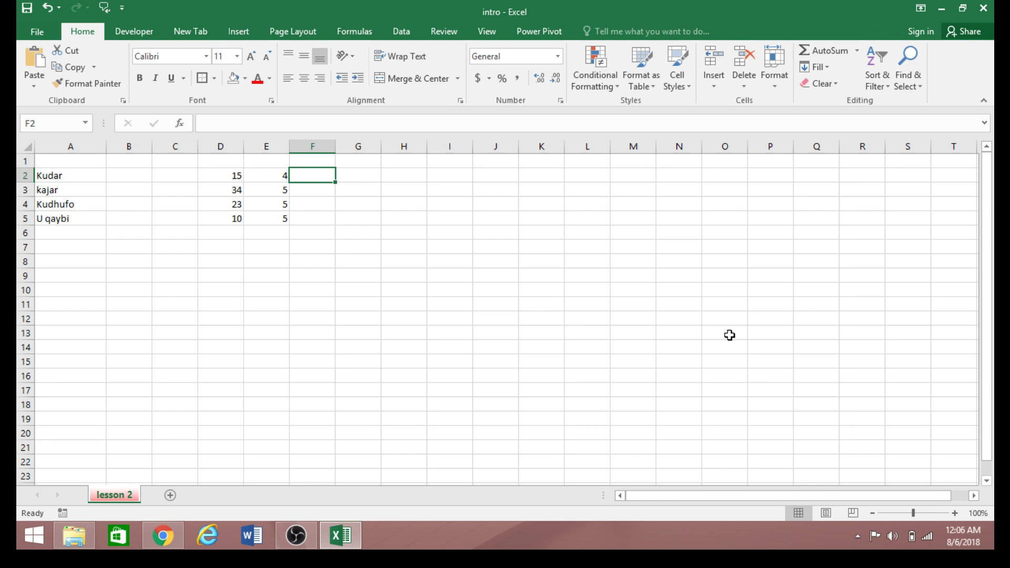
key(alt+equal)
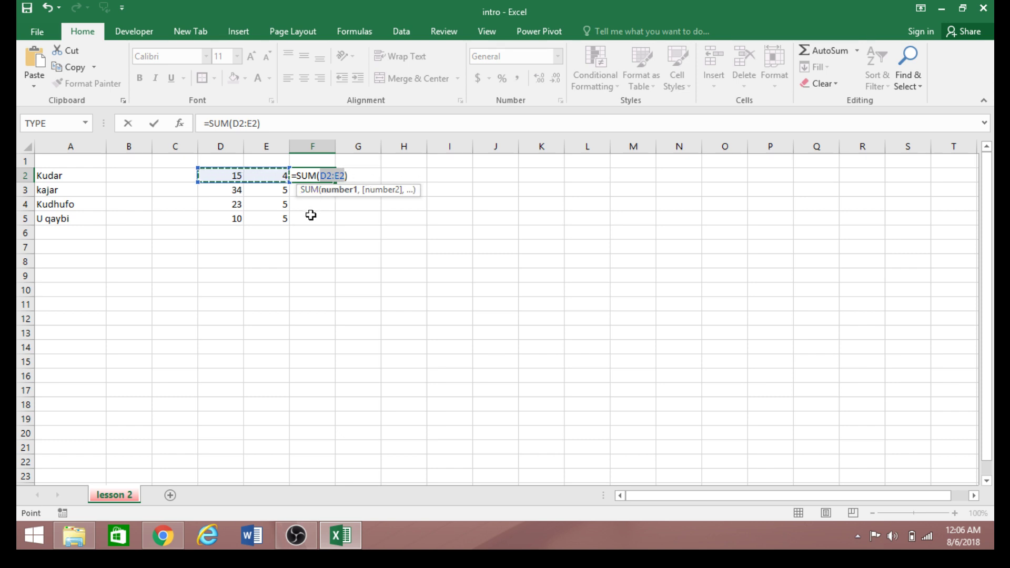
key(BackSpace)
key(BackSpace)
key(BackSpace)
key(BackSpace)
key(BackSpace)
key(BackSpace)
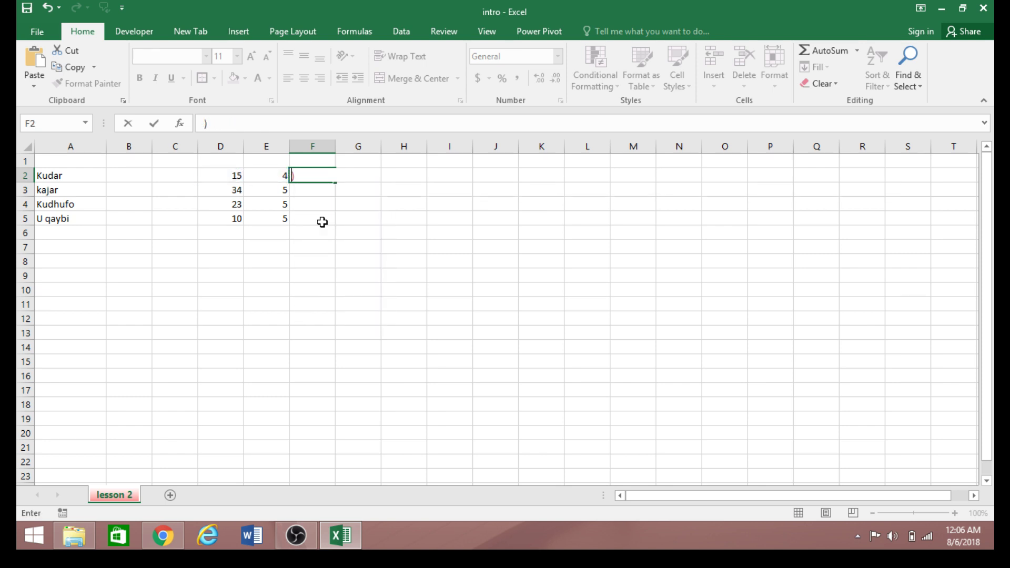
click(314, 231)
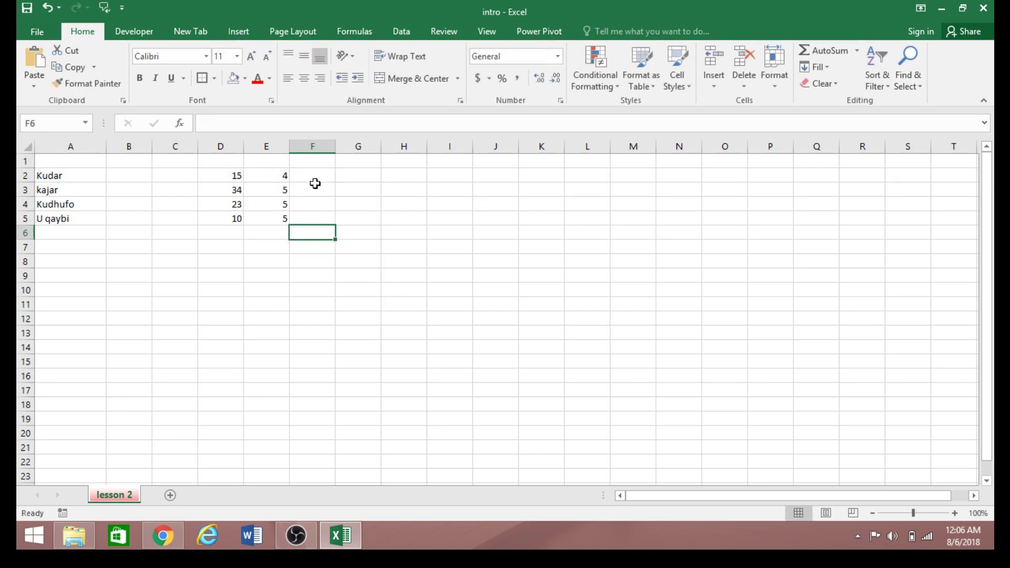
Step: Insert an AutoSum formula, =SUM(D2:E2), in cell F2 to add the row 2 numbers
click(314, 177)
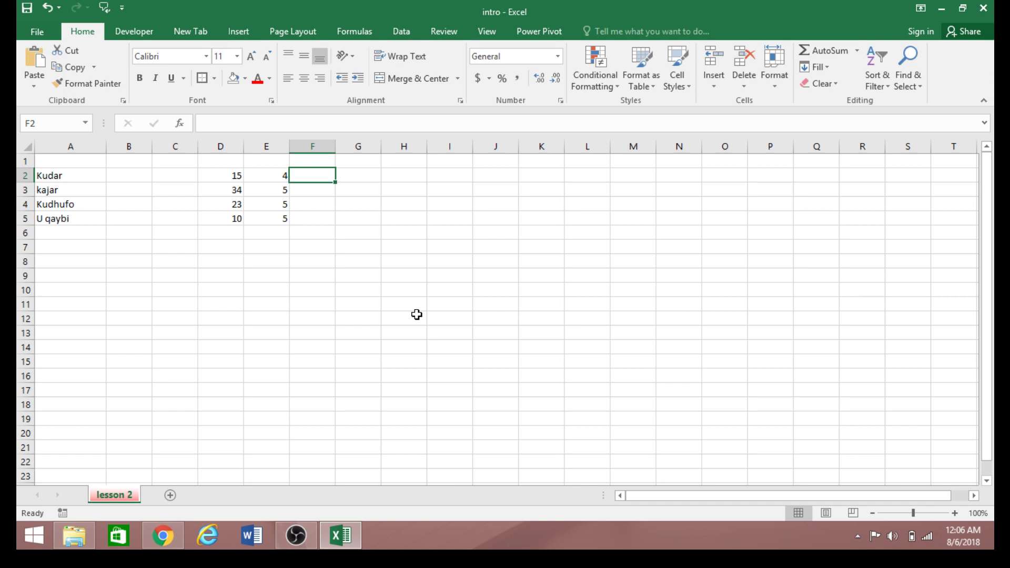
key(alt+equal)
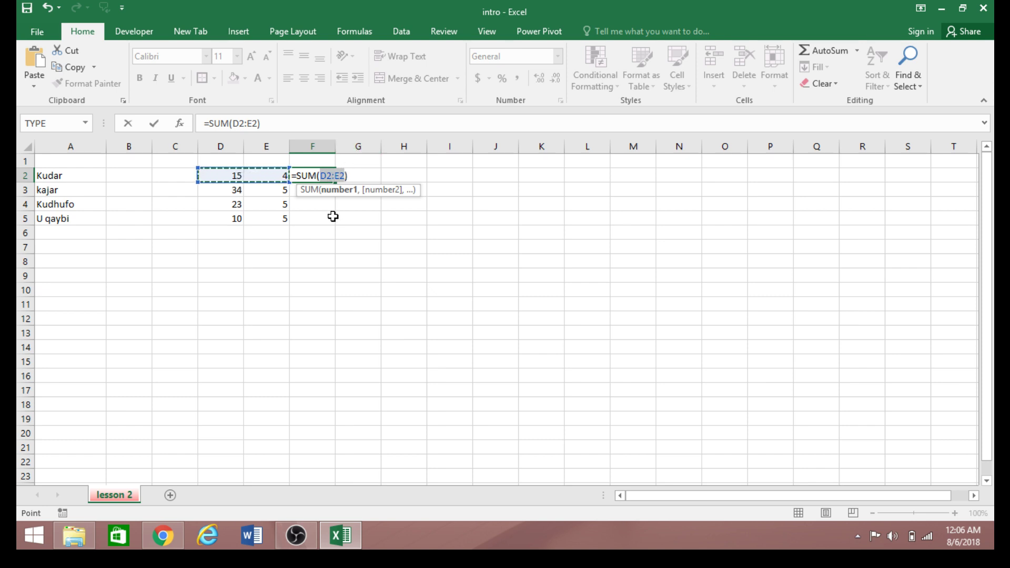
key(Return)
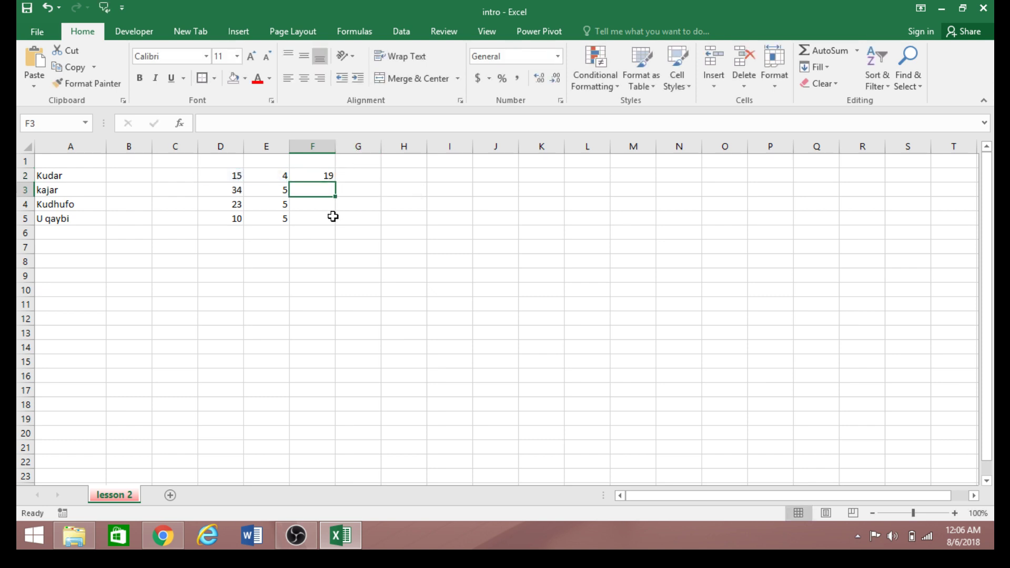
Step: Clear the SUM formula from cell F2
click(314, 177)
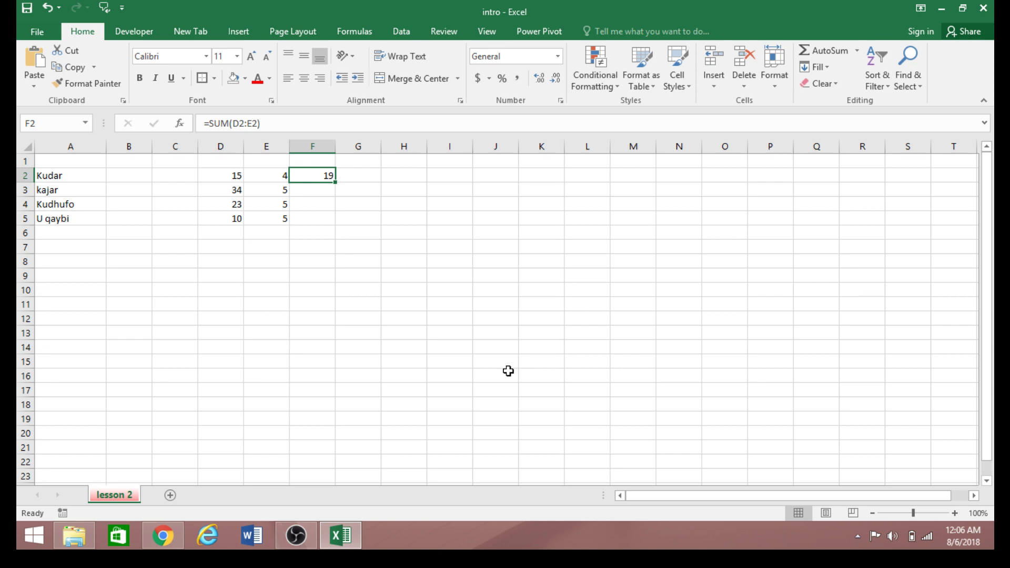
key(Delete)
click(313, 250)
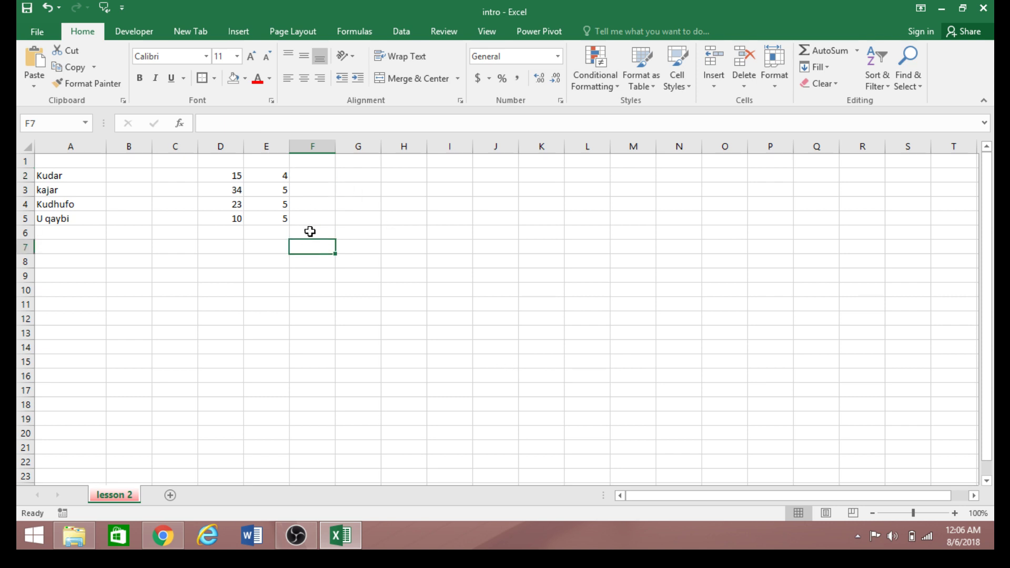
Step: Enter the formula =SUM(D2:E2) in cell F2, choosing the suggested SUM function and selecting the two row 2 numbers as its range
click(311, 179)
text(=)
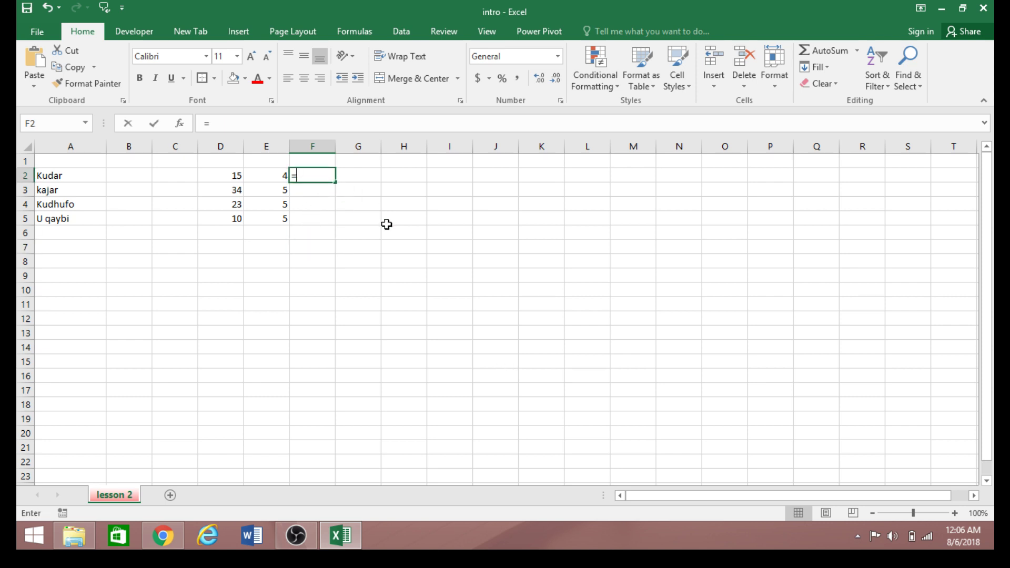
text(sum)
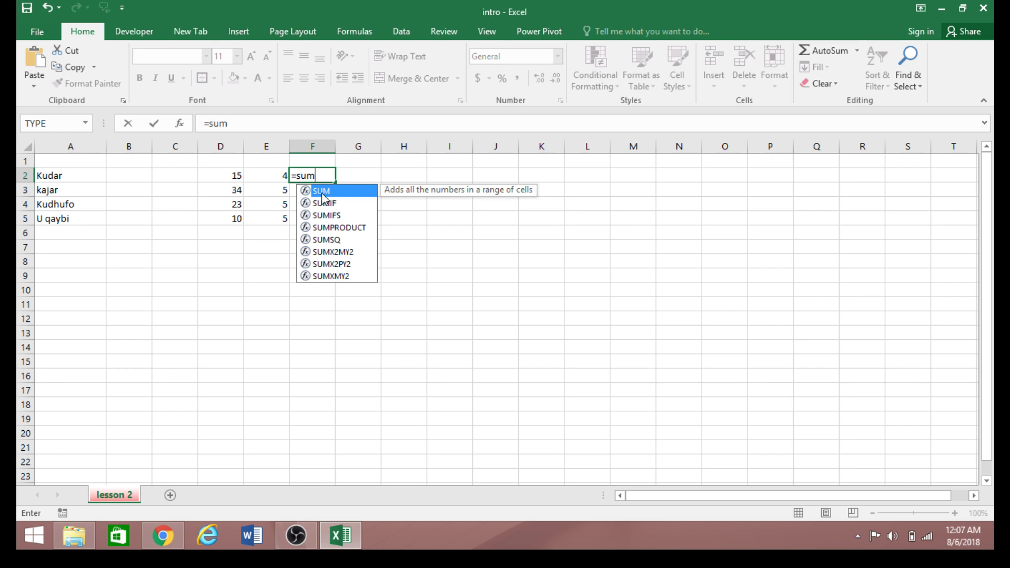
key(Tab)
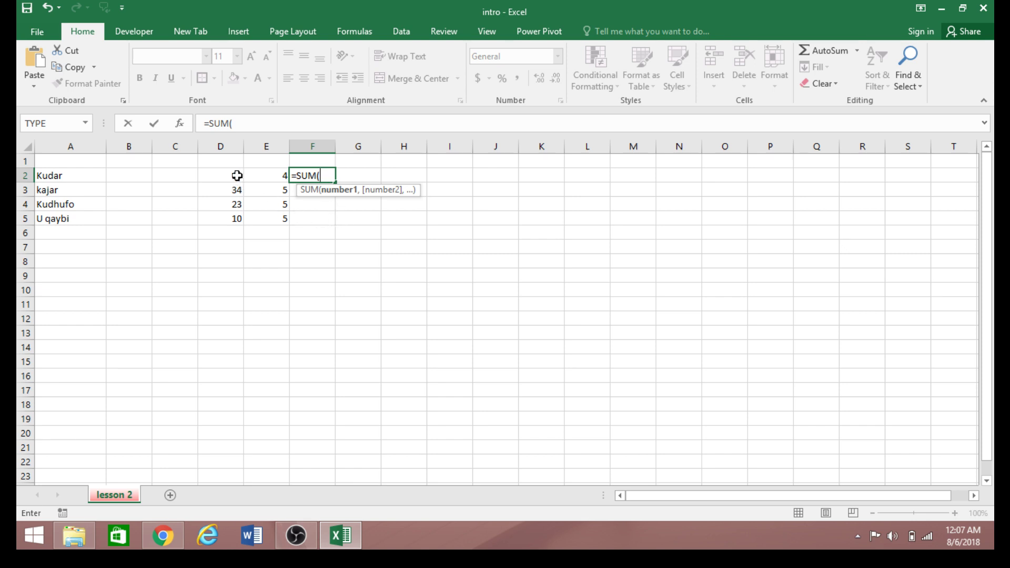
drag(237, 175, 268, 174)
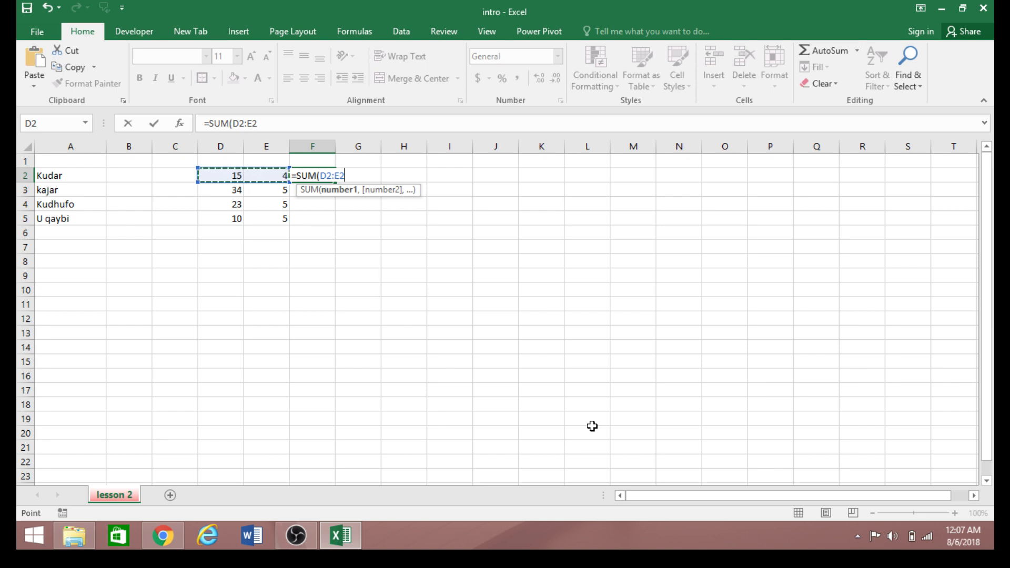
text())
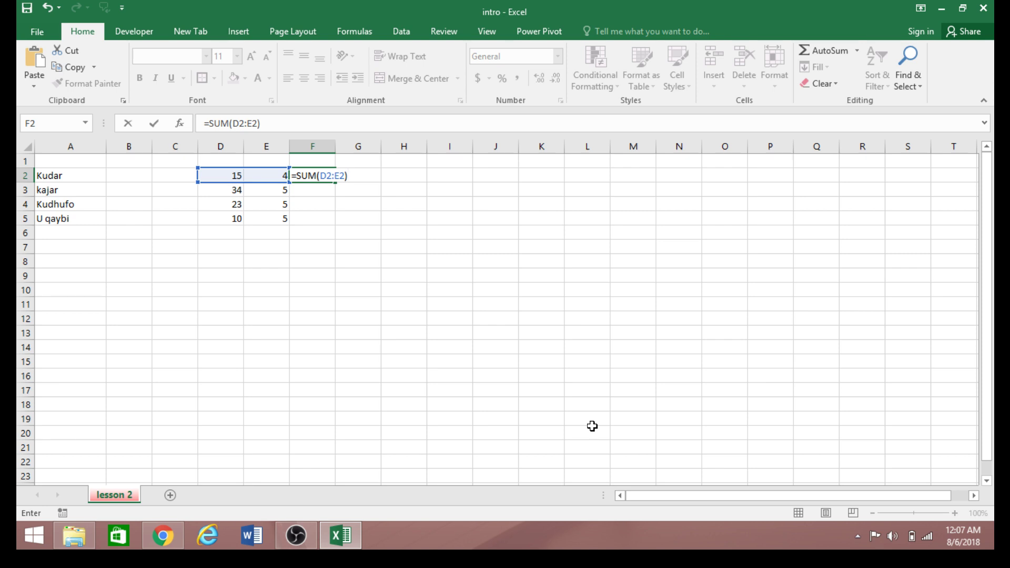
key(Return)
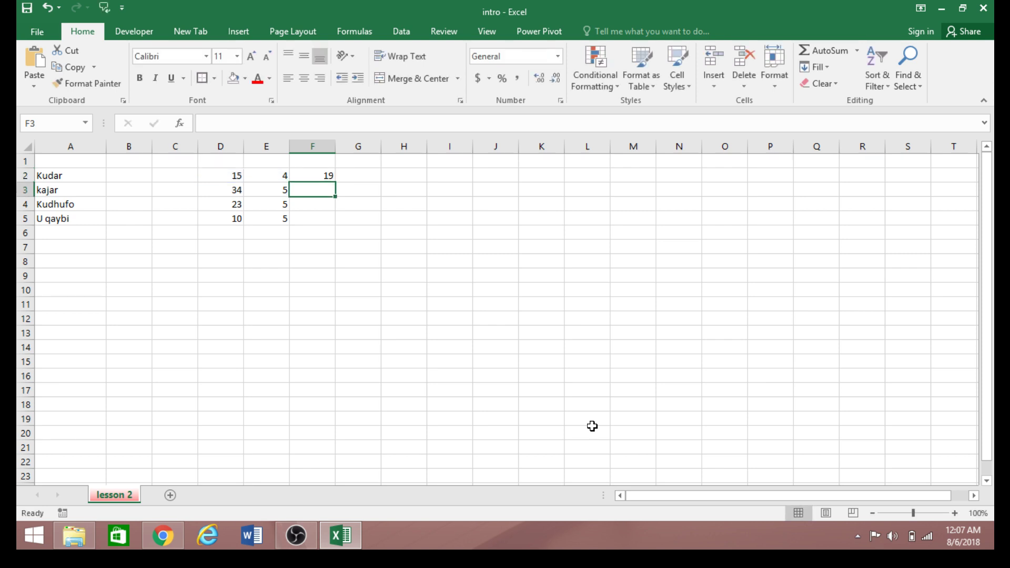
Step: Clear the manually entered SUM formula from cell F2
click(321, 174)
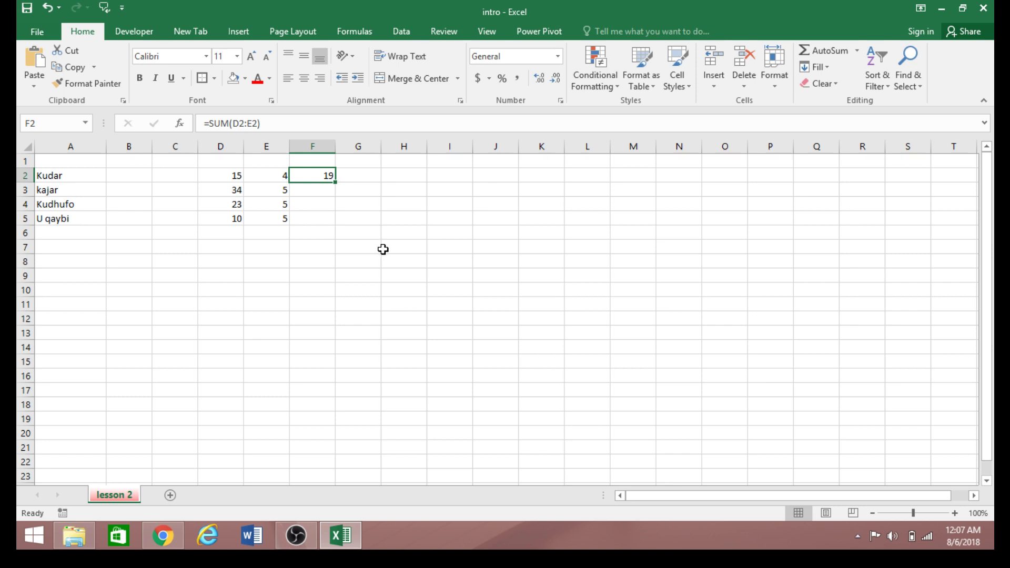
key(Delete)
text(=)
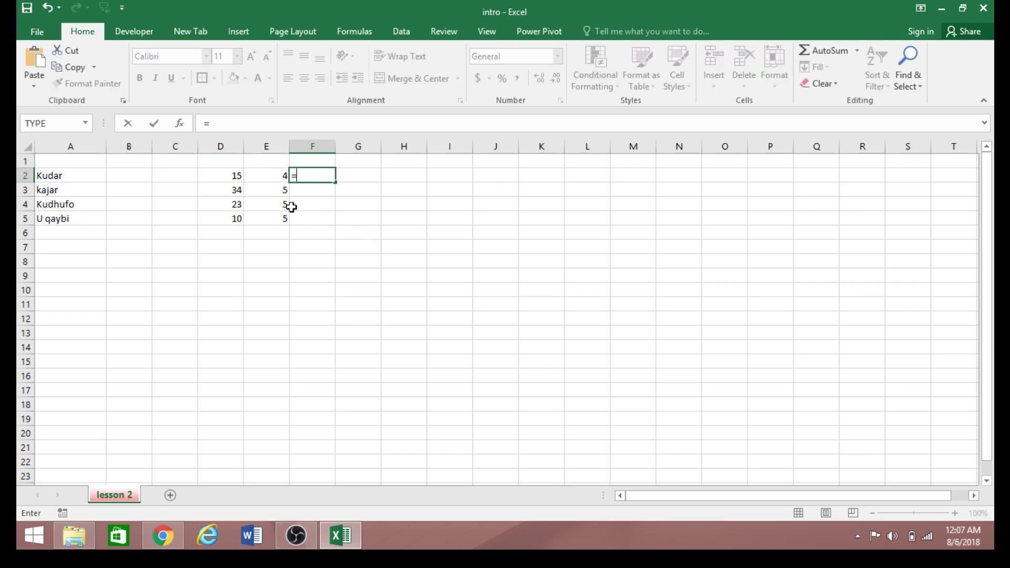
click(179, 124)
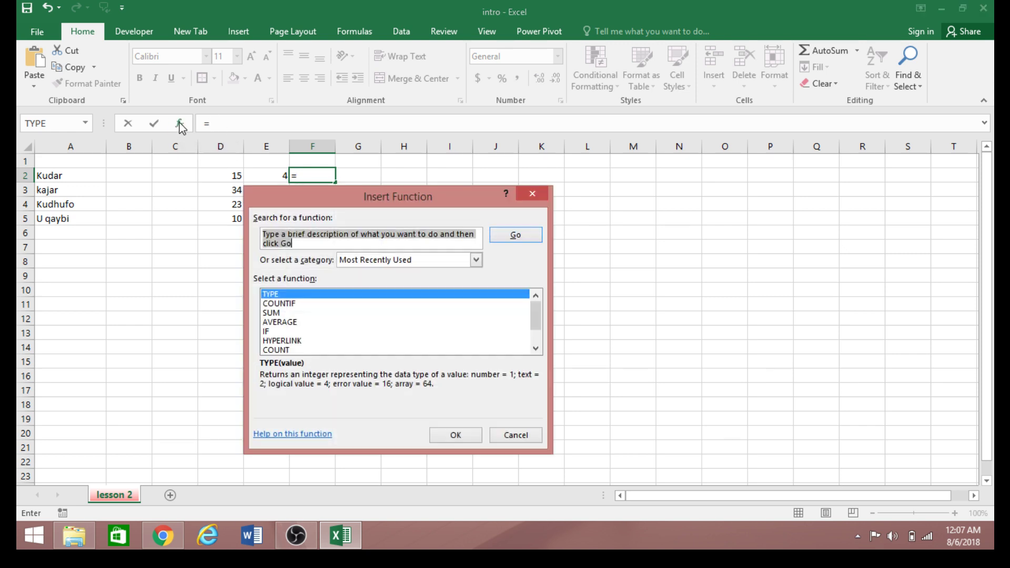
click(532, 194)
text(=SUM()
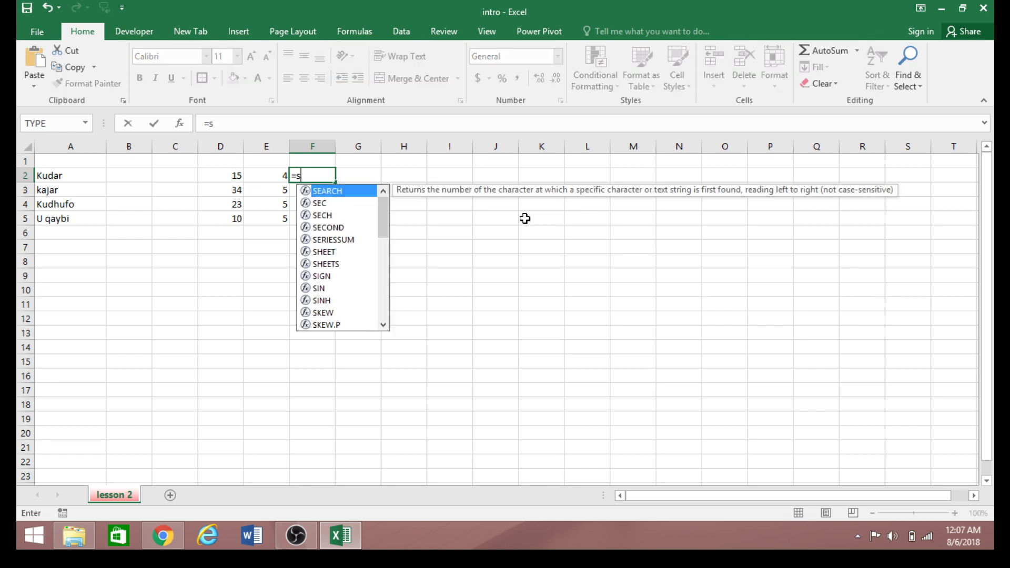
click(181, 124)
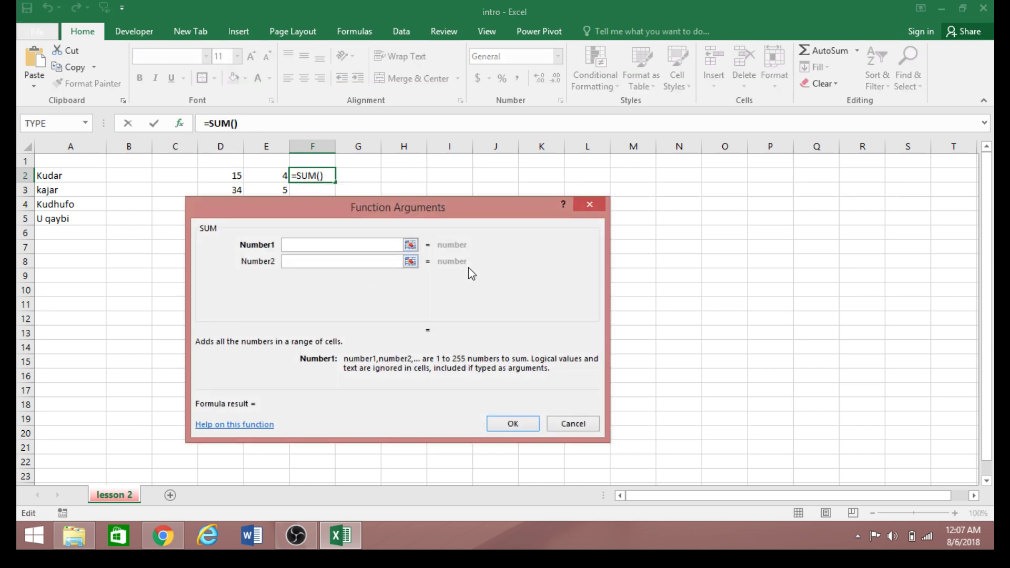
drag(482, 210, 773, 240)
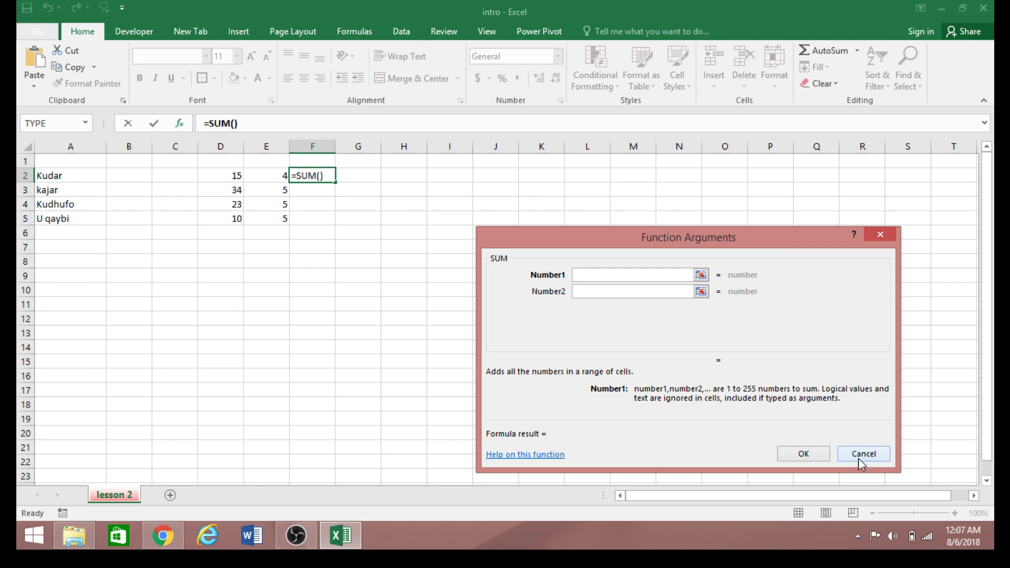
click(863, 454)
Step: Build =SUM(D2,E2) in cell F2 through the Function Arguments dialog, with D2 as Number1 and E2 as Number2
text(=)
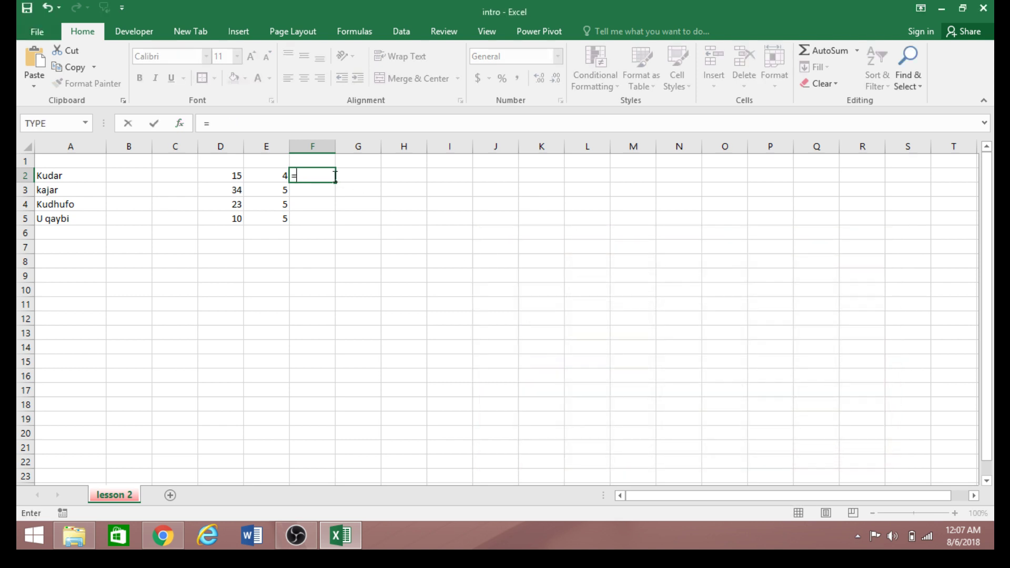
text(sum)
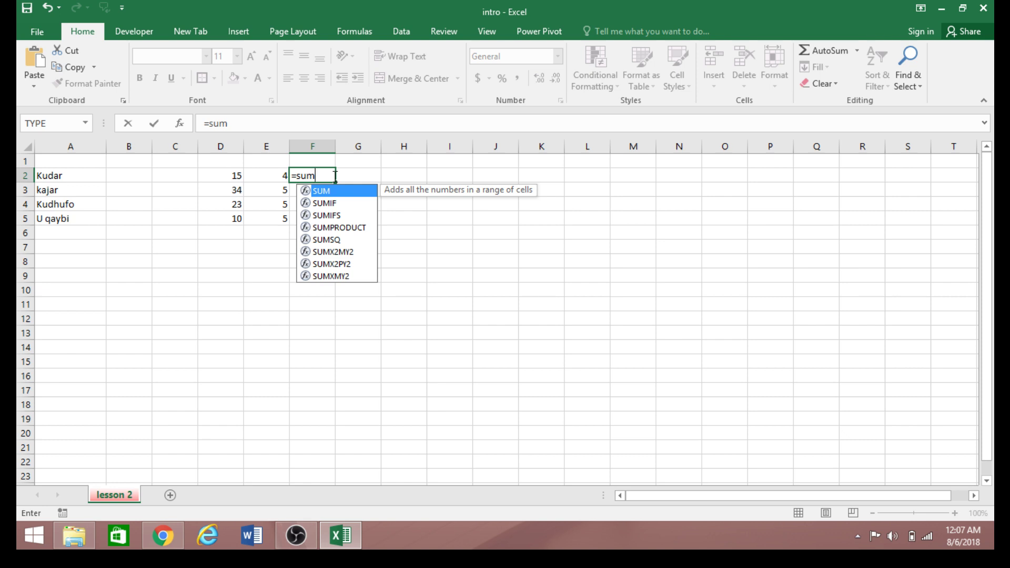
key(Tab)
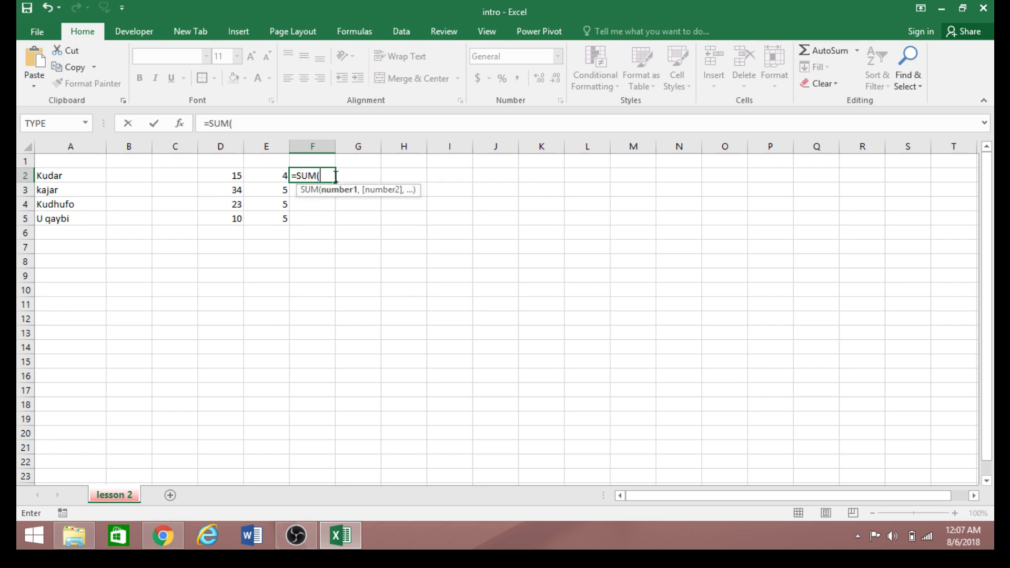
click(180, 125)
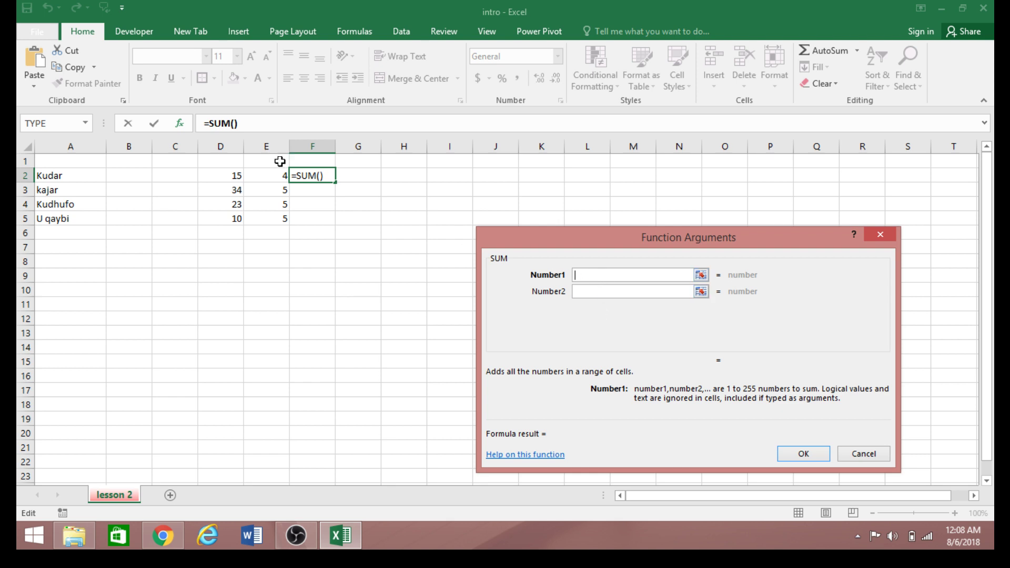
click(238, 177)
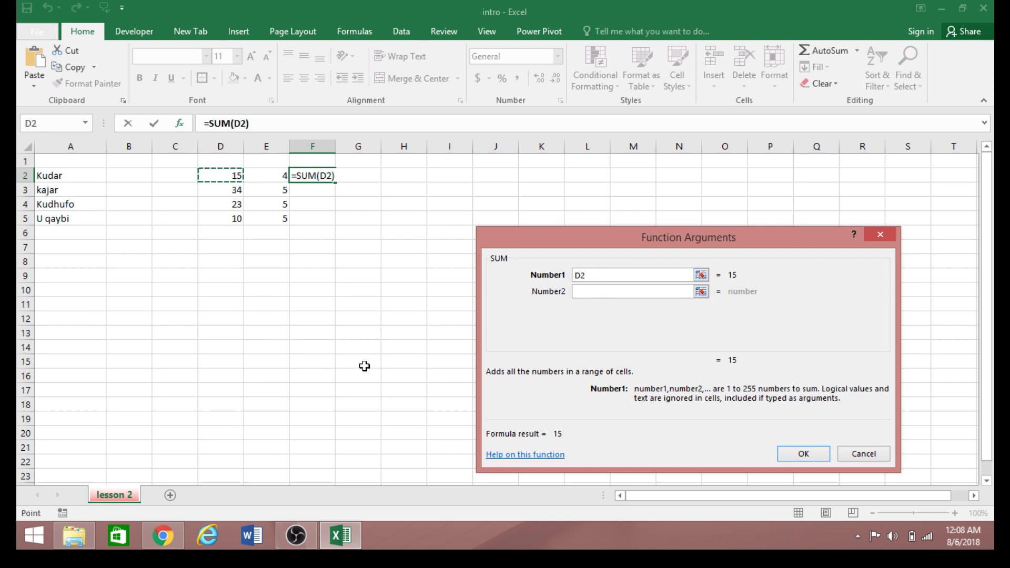
click(582, 292)
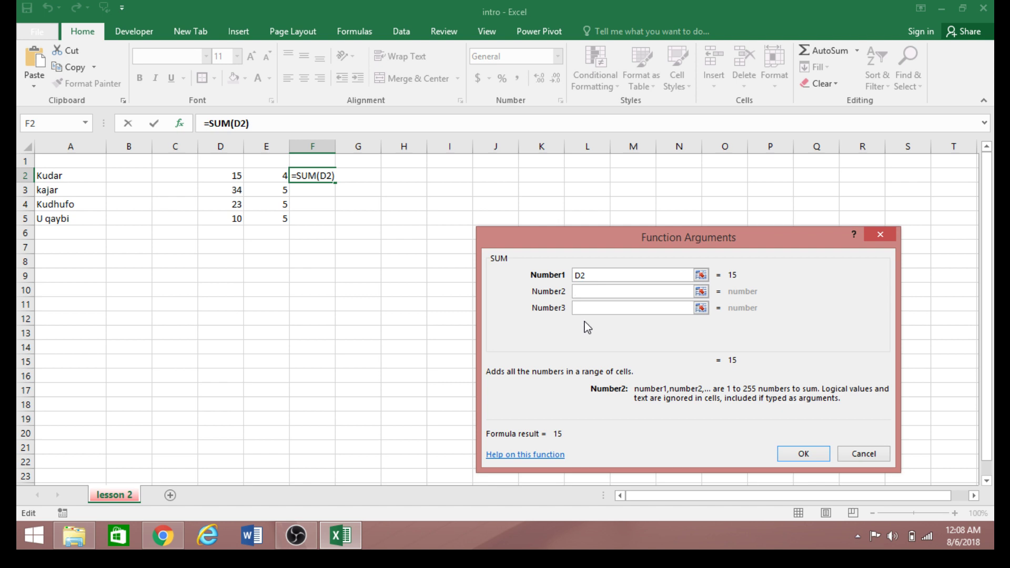
click(280, 180)
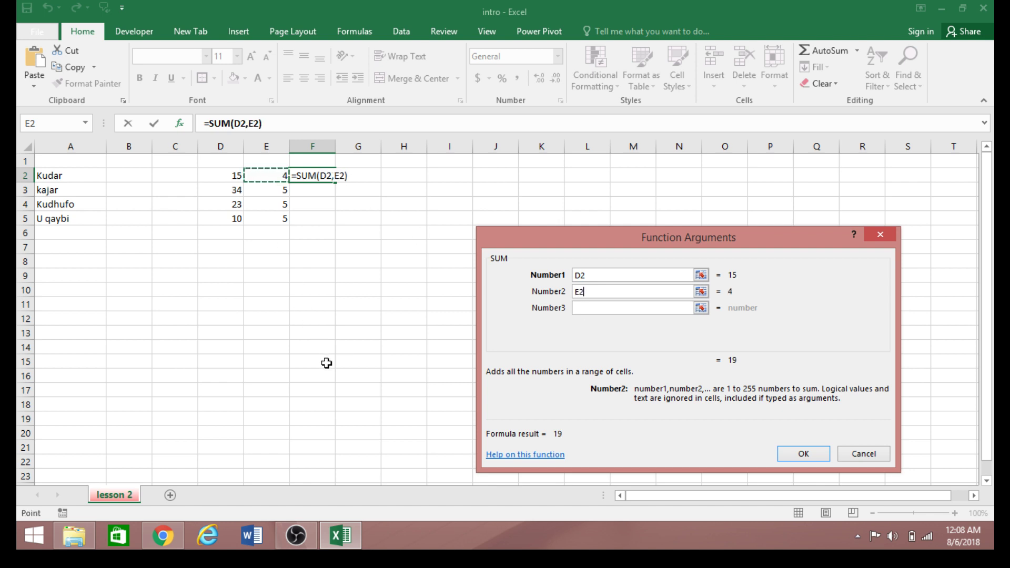
click(801, 454)
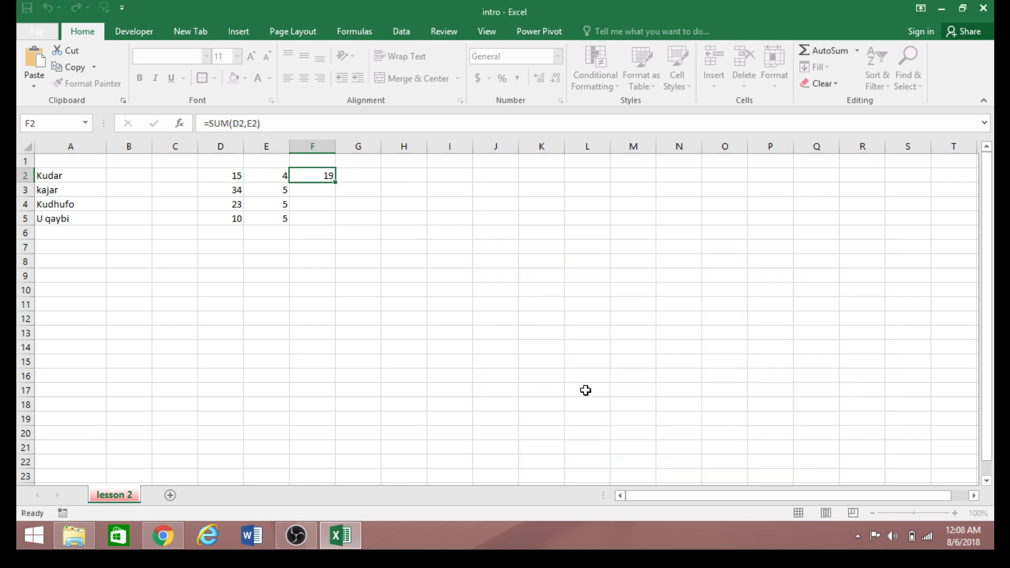
click(371, 276)
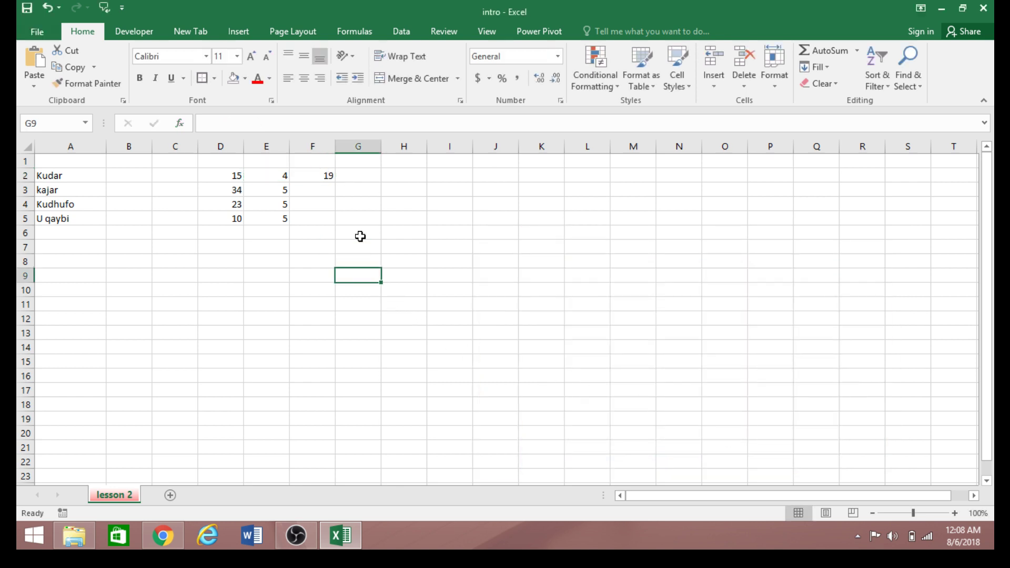
click(325, 179)
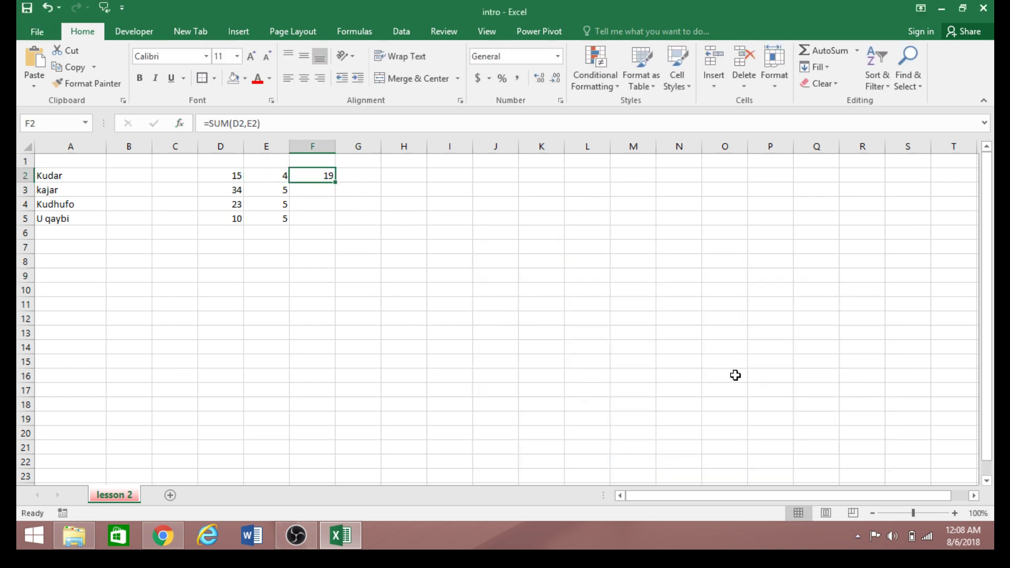
click(301, 305)
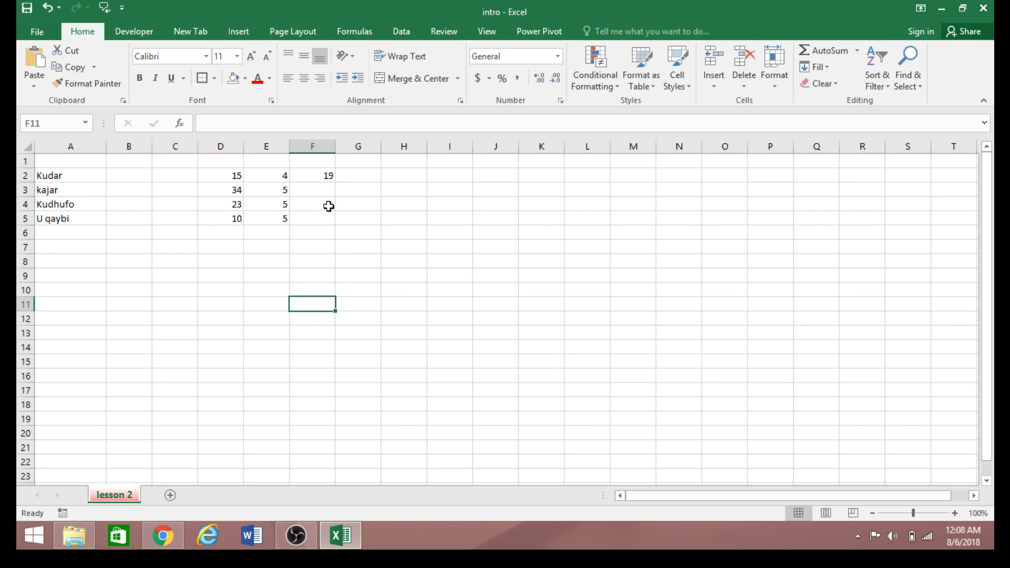
Step: Enter the subtraction formula =34-5 in cell F3 using the row 3 numbers themselves
click(311, 191)
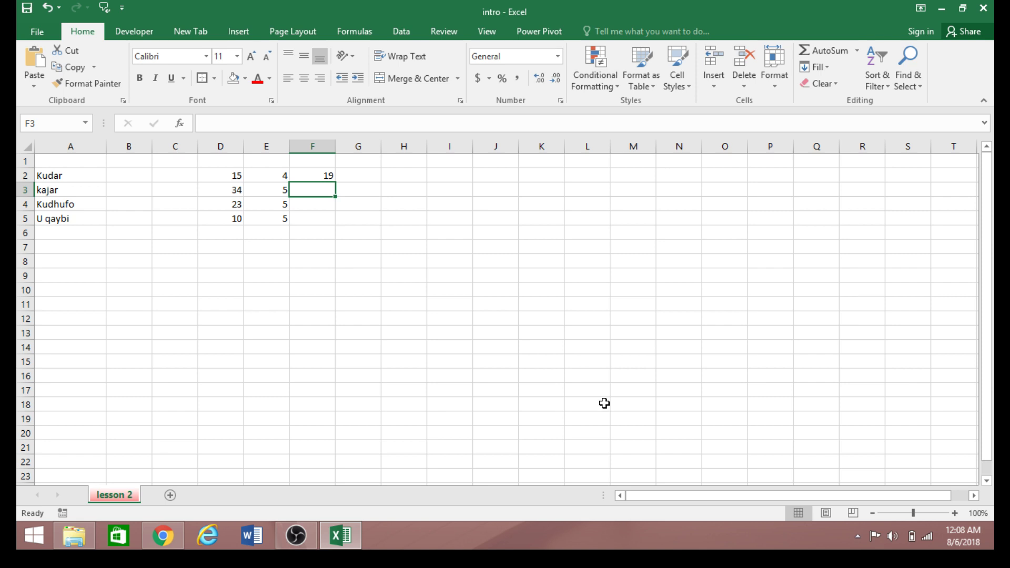
text(=)
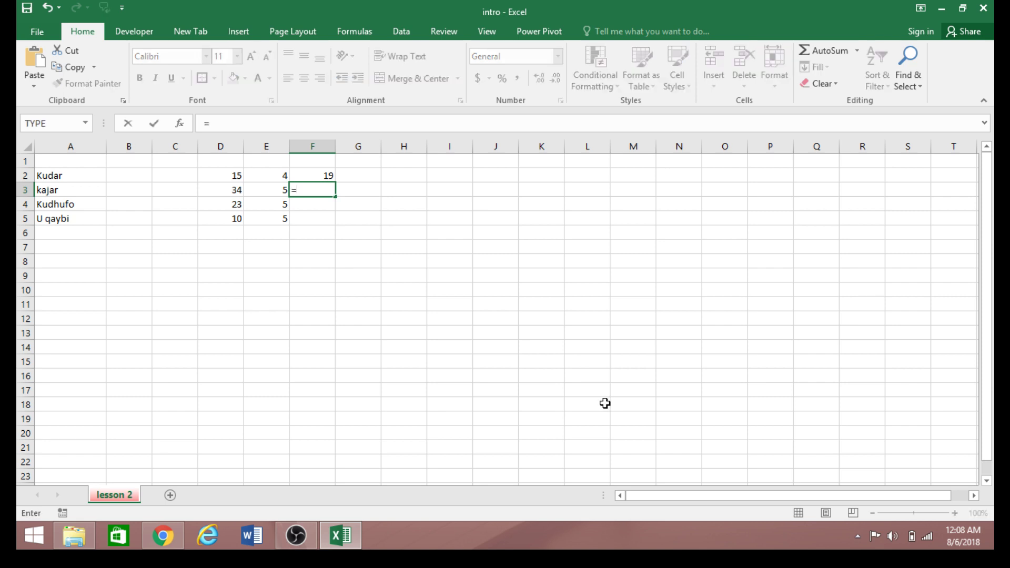
text(34-5)
key(Return)
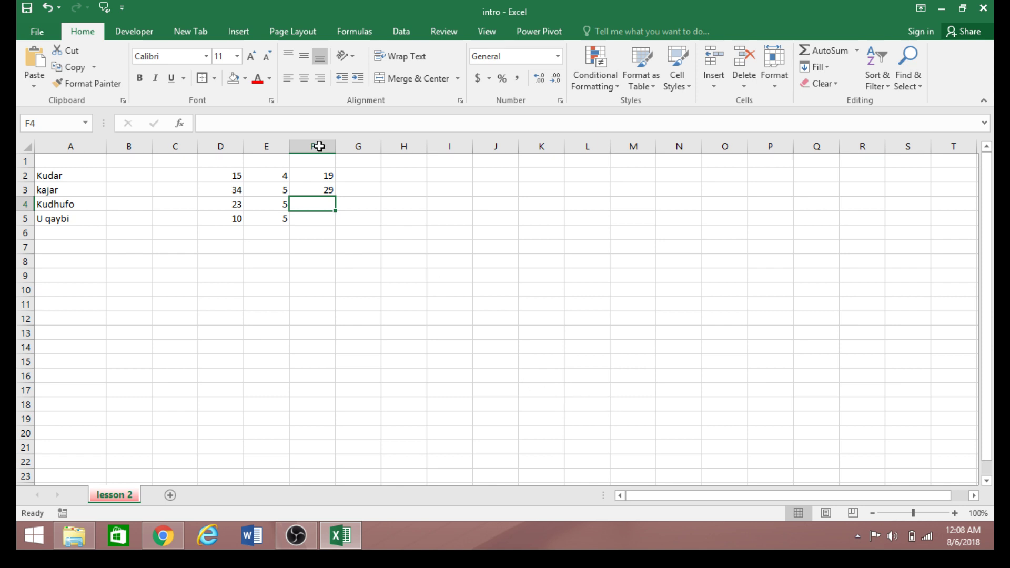
Step: Clear the typed-number subtraction formula from cell F3
click(321, 190)
key(Delete)
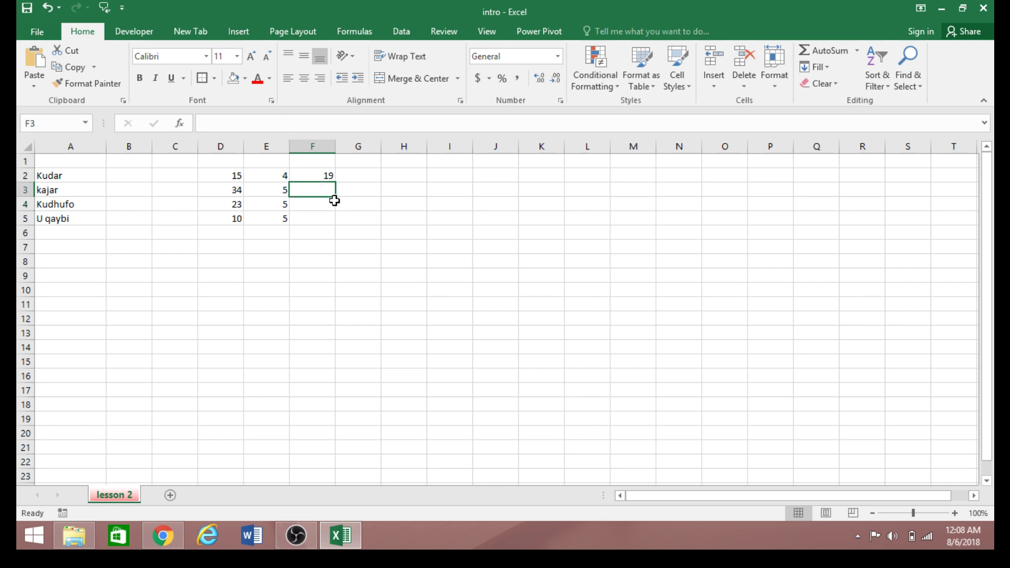
Step: Enter the formula =D3+E3 in cell F3, referencing the two row 3 number cells
text(=s)
key(BackSpace)
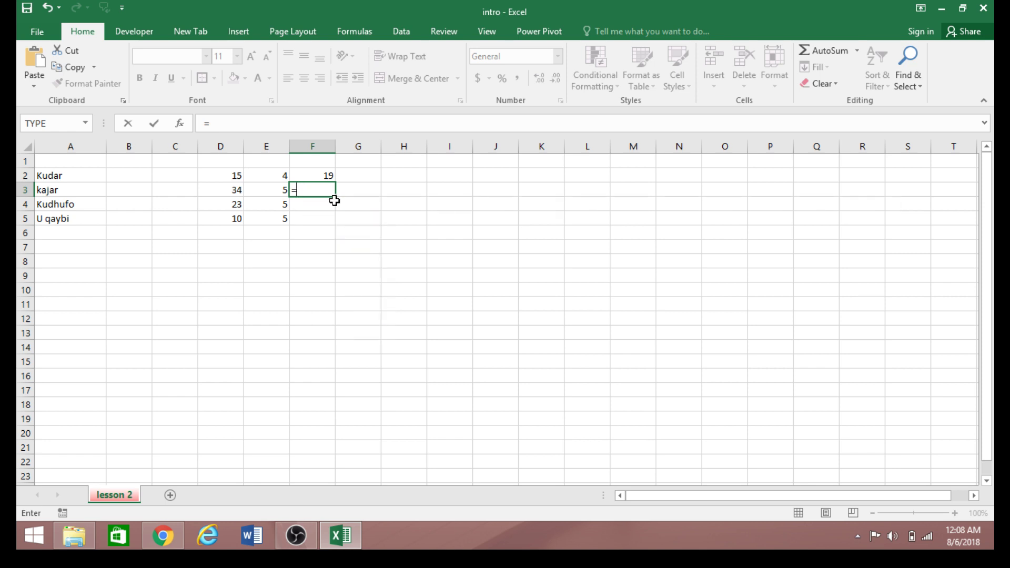
click(235, 192)
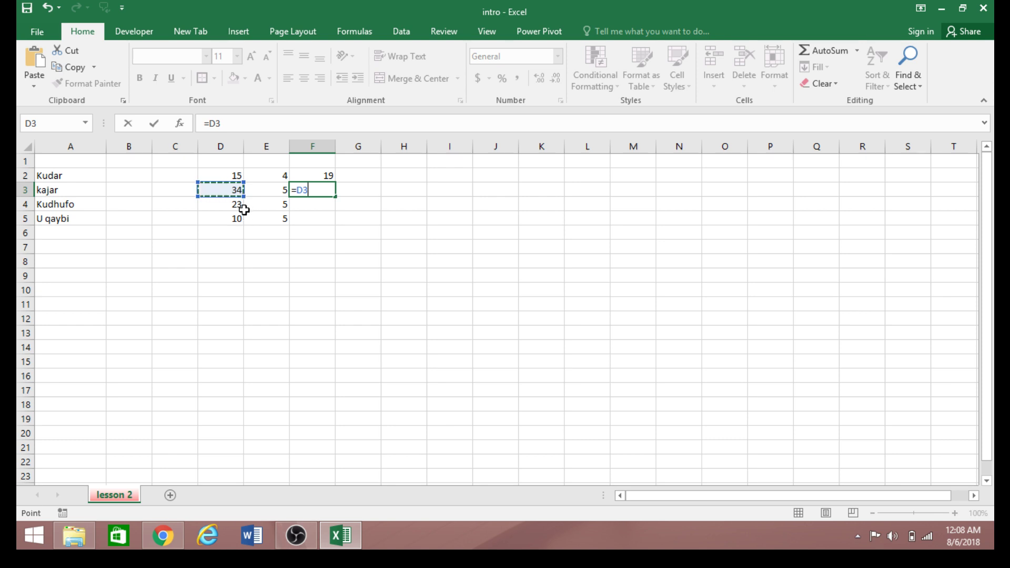
text(+)
click(267, 189)
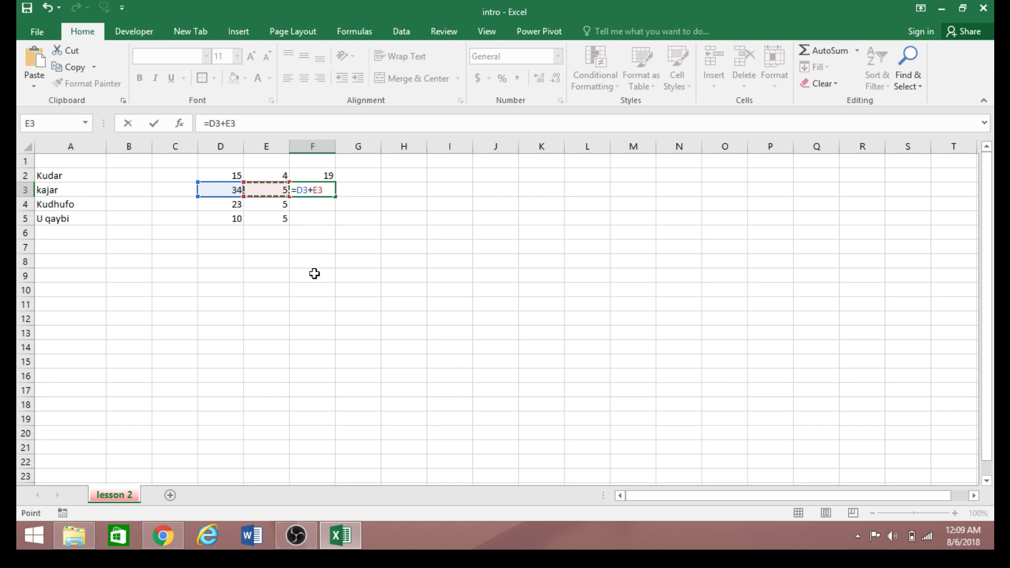
key(Return)
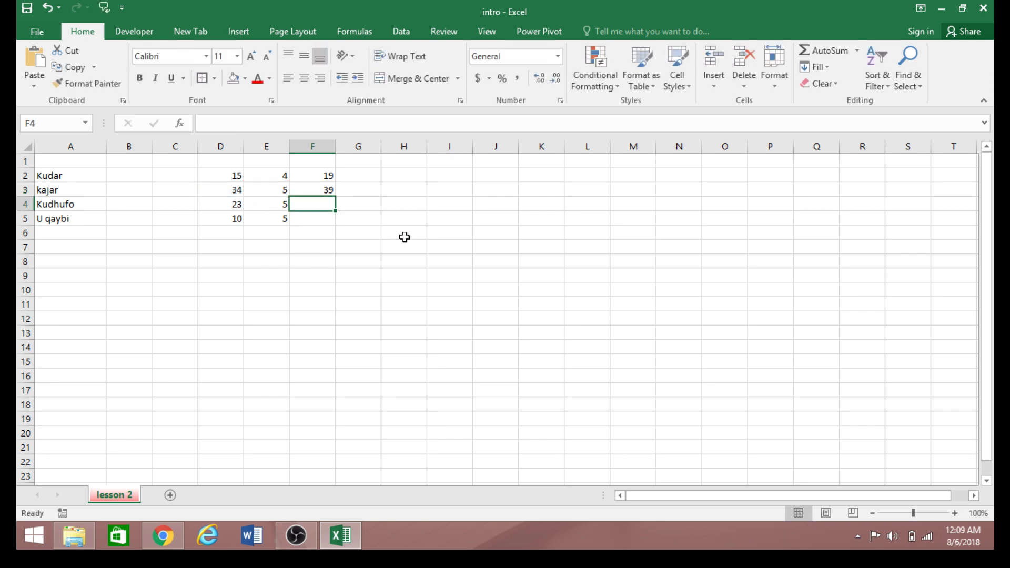
Step: Clear the cell-reference formula from cell F3
click(404, 237)
click(319, 190)
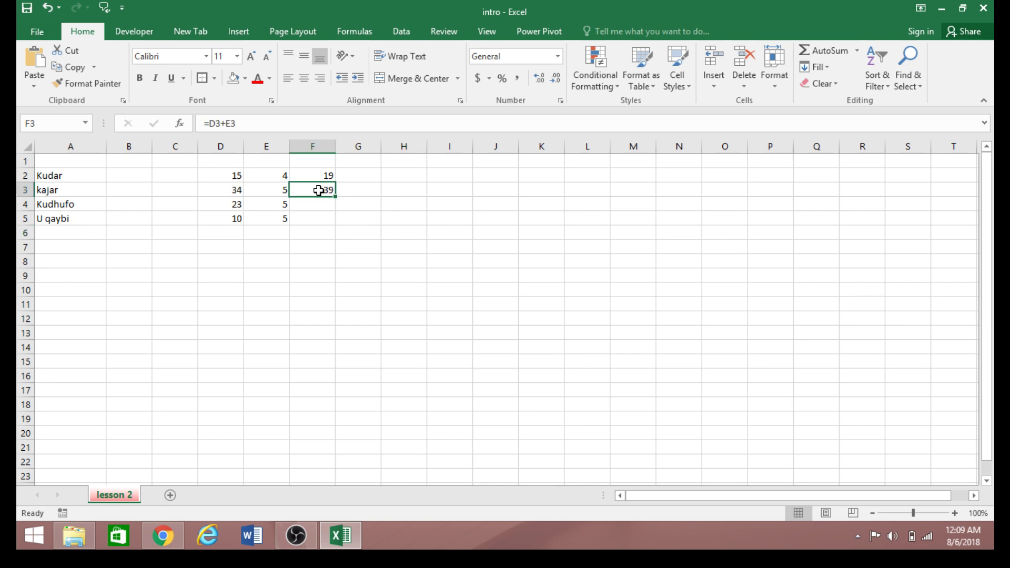
key(Delete)
text(=)
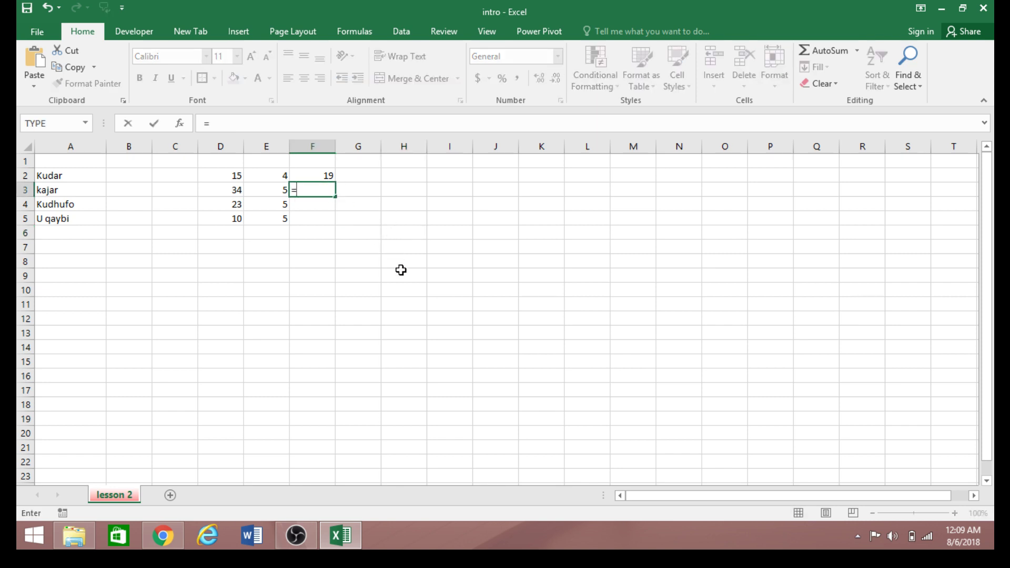
click(180, 124)
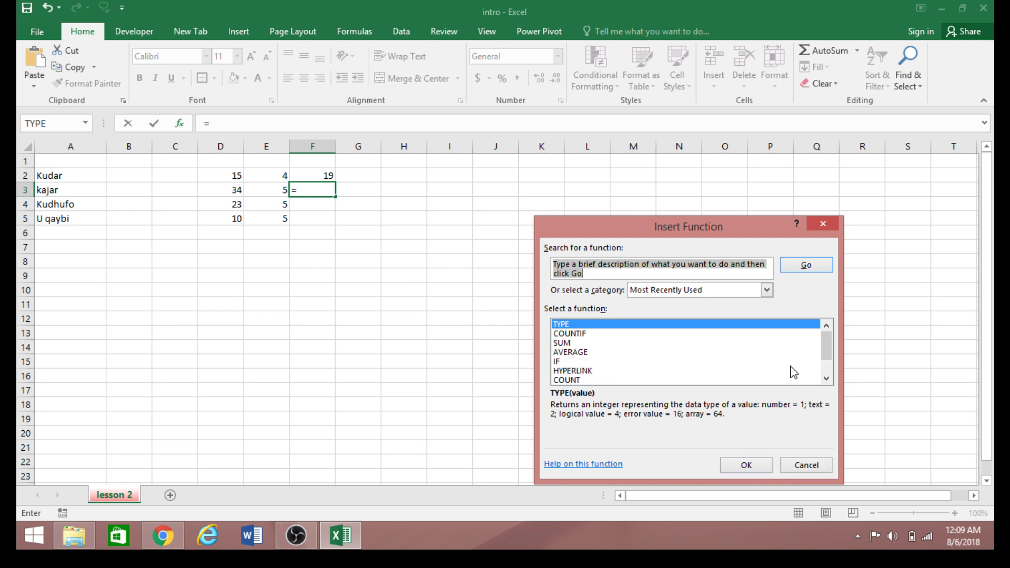
click(827, 378)
click(827, 379)
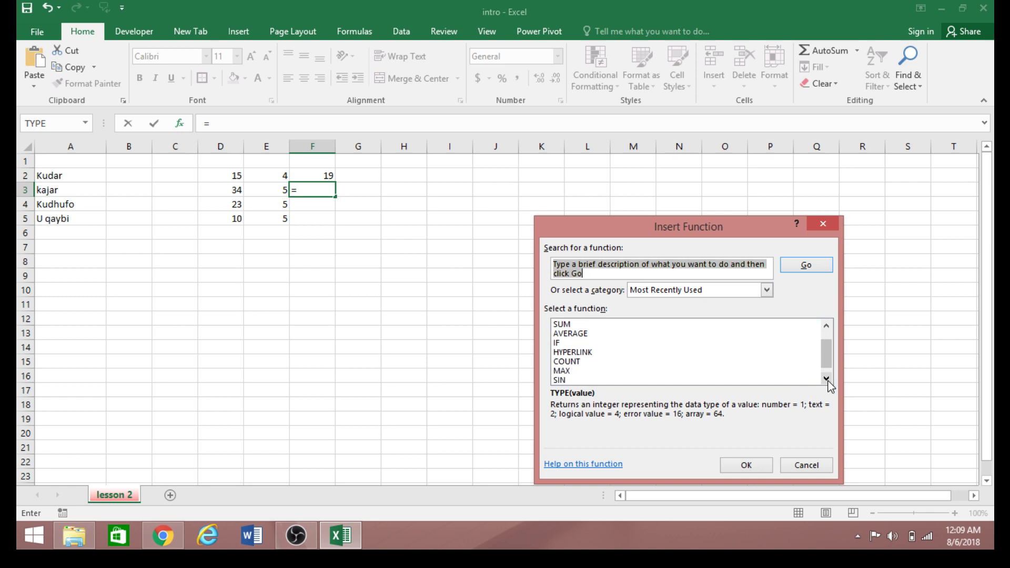
click(827, 379)
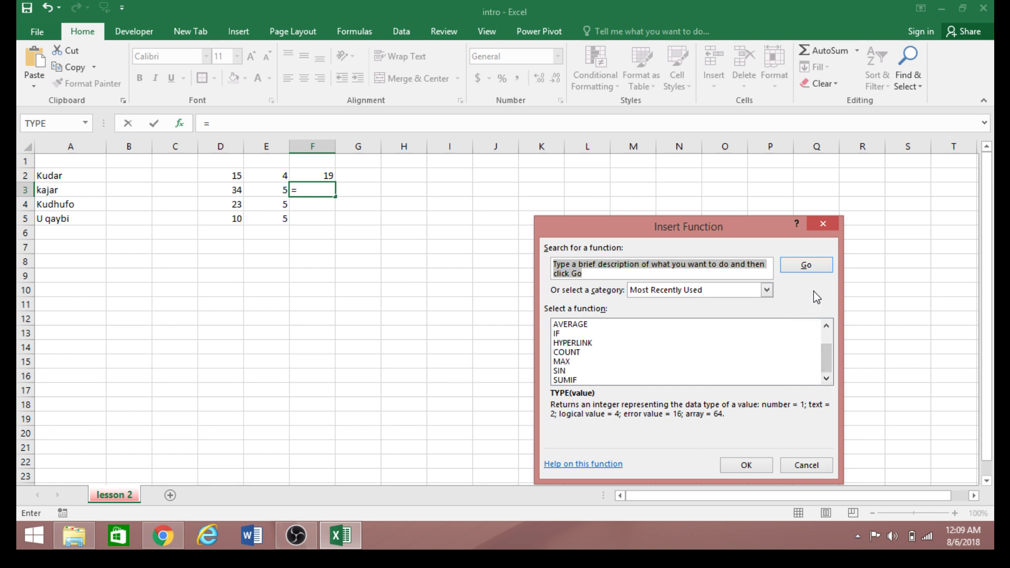
click(820, 218)
click(397, 280)
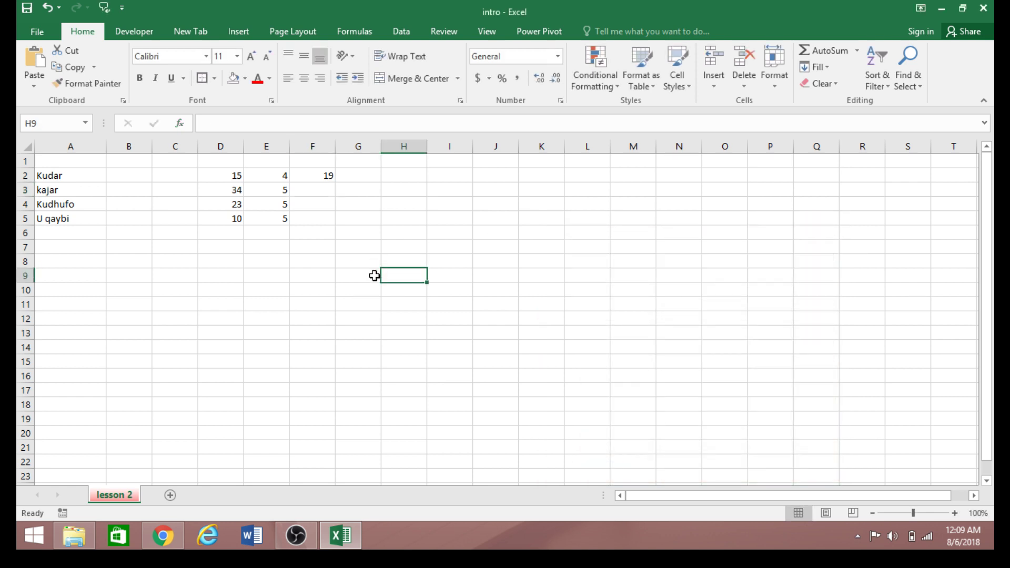
Step: Enter the subtraction formula =D3-E3 in cell F3, referencing the two row 3 number cells
click(322, 186)
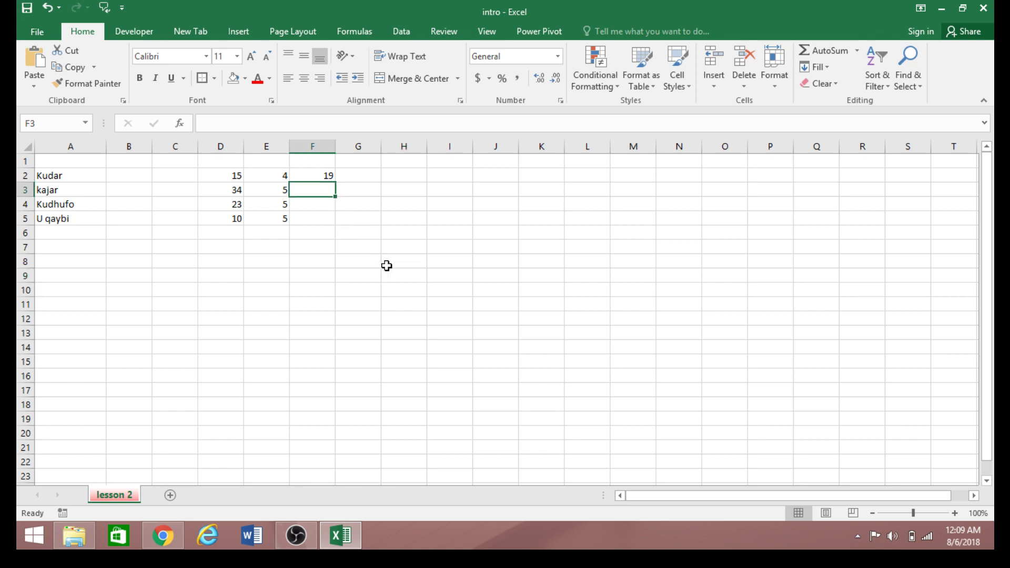
text(=)
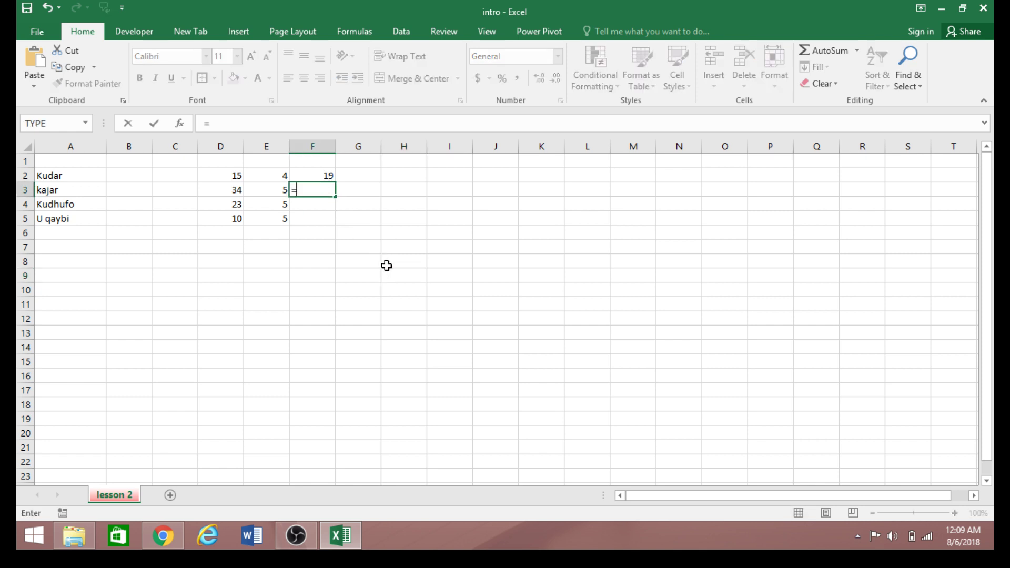
click(236, 191)
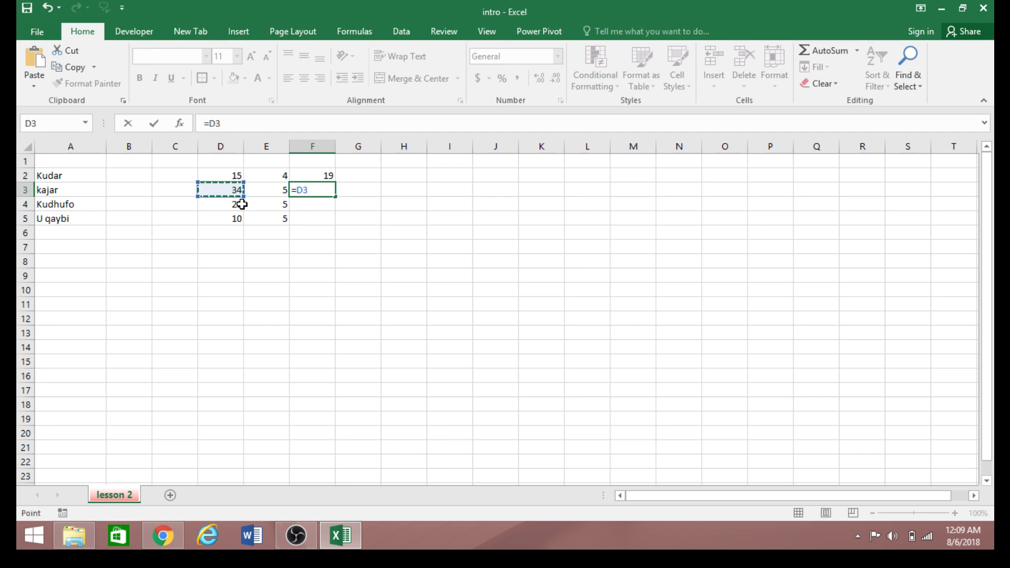
text(-)
click(270, 191)
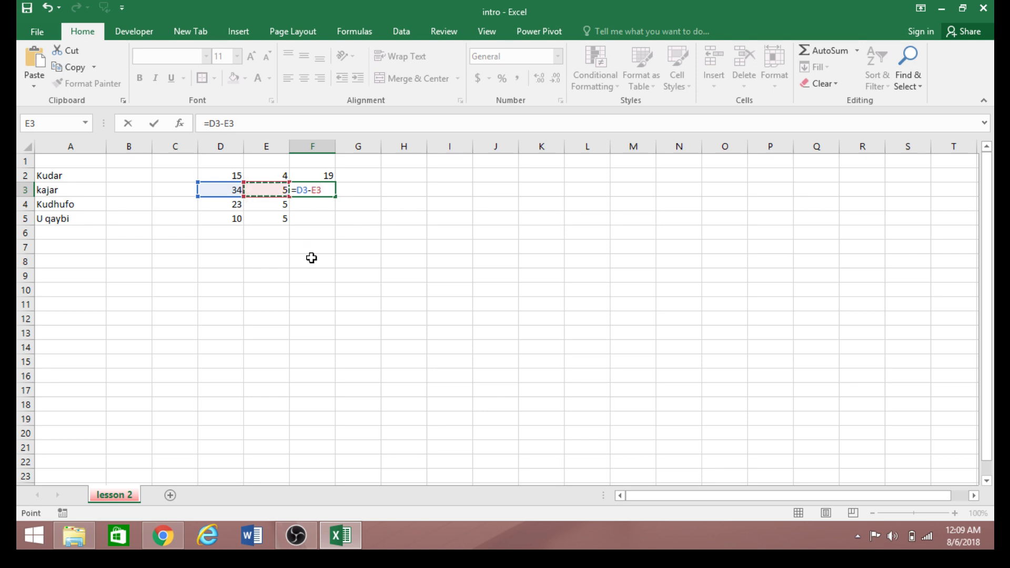
key(Return)
click(322, 286)
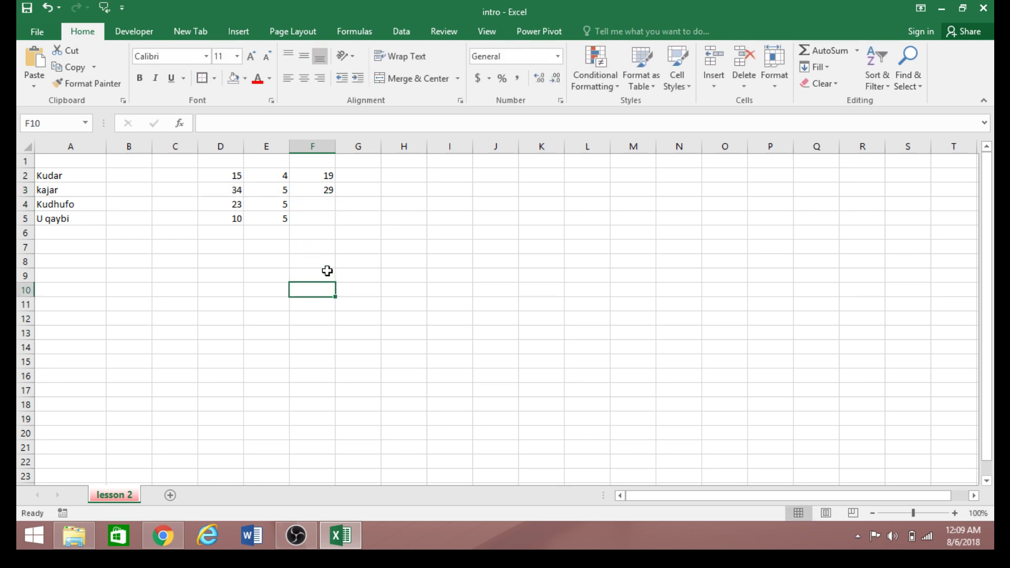
Step: Enter the multiplication formula =D4*E4 in cell F4, referencing the two row 4 number cells
click(310, 205)
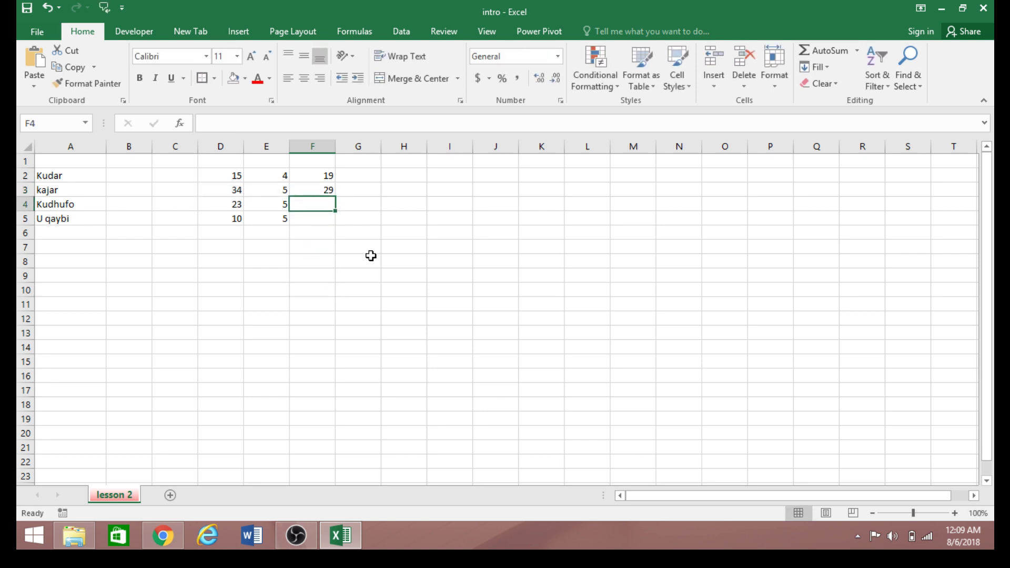
text(=)
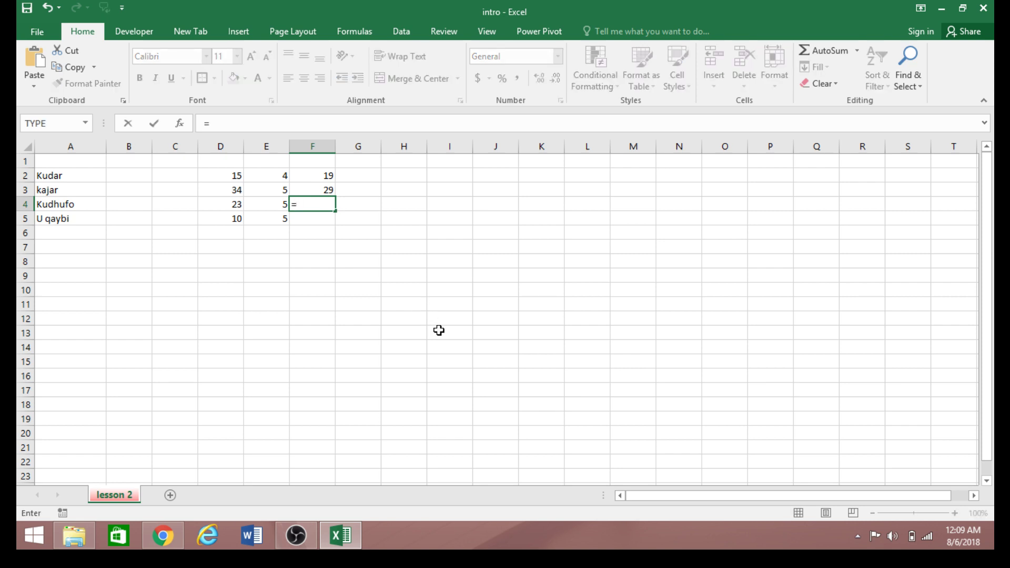
click(234, 205)
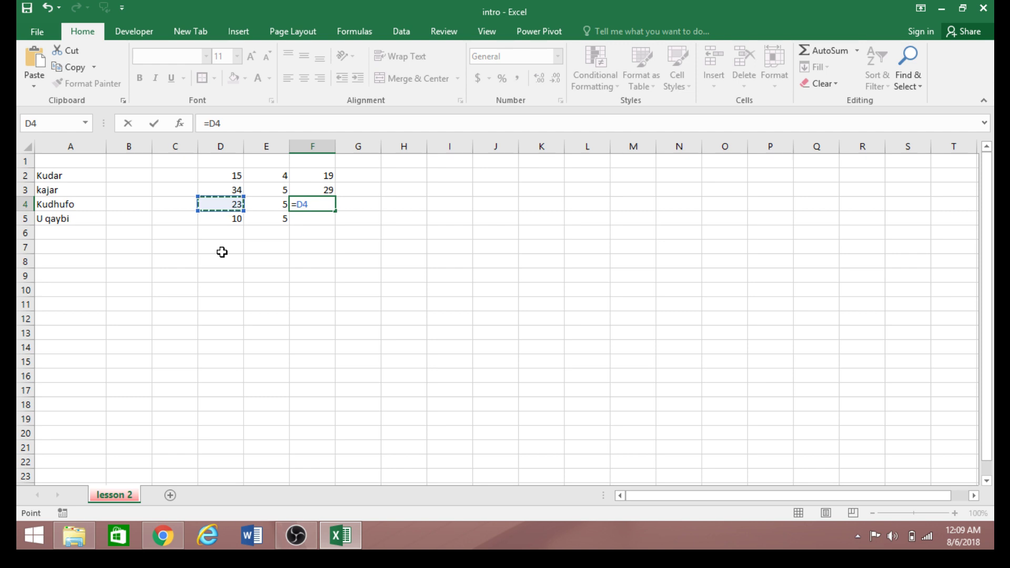
text(*)
click(276, 205)
key(Return)
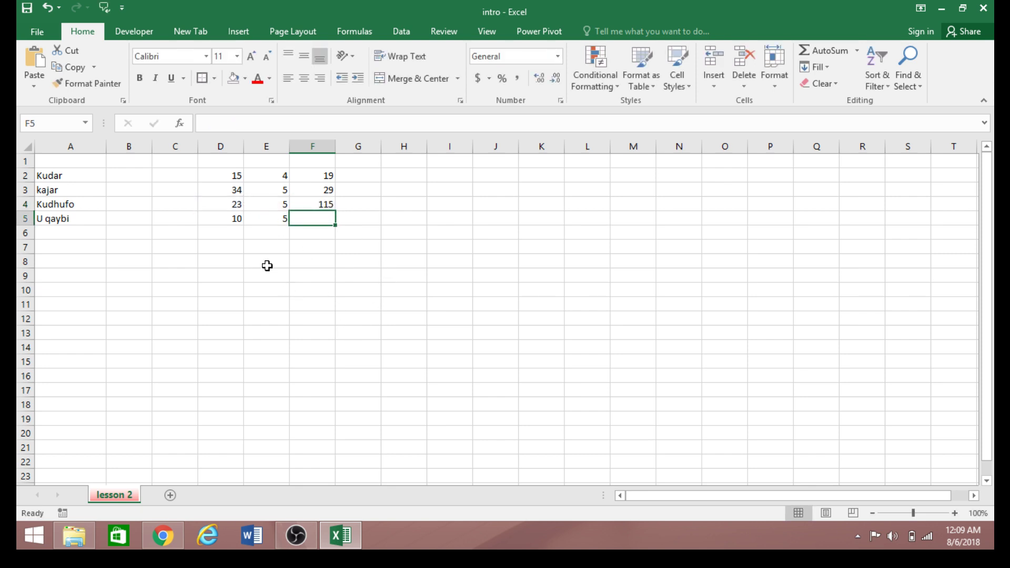
click(327, 284)
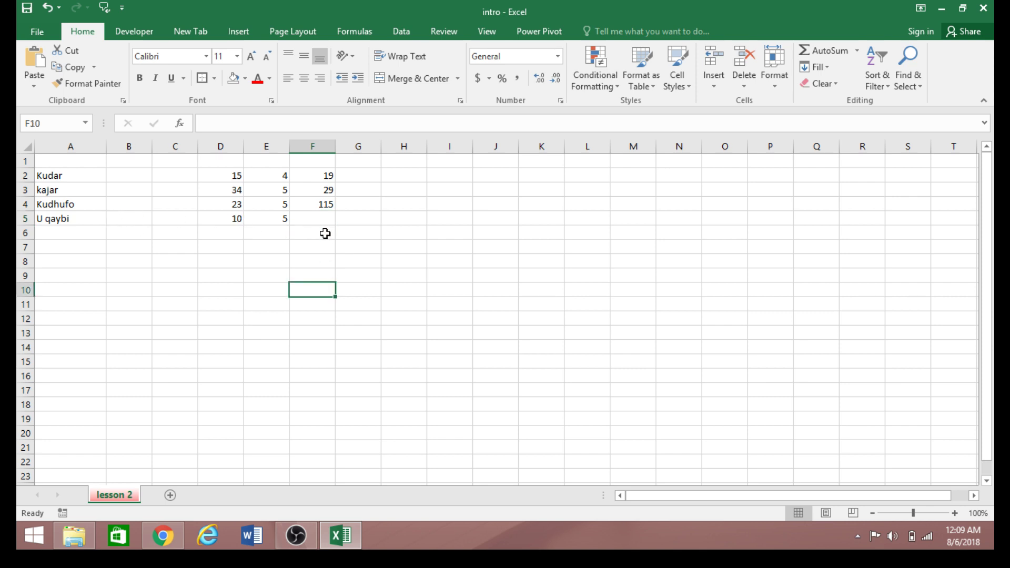
Step: Enter the division formula =D5/E5 in cell F5, referencing the two row 5 number cells
click(323, 221)
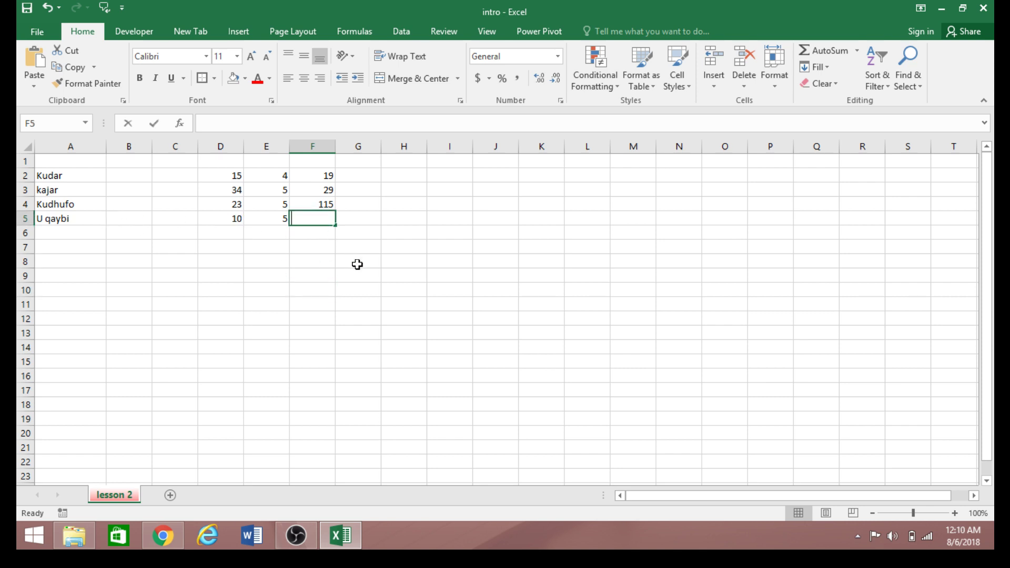
text(=)
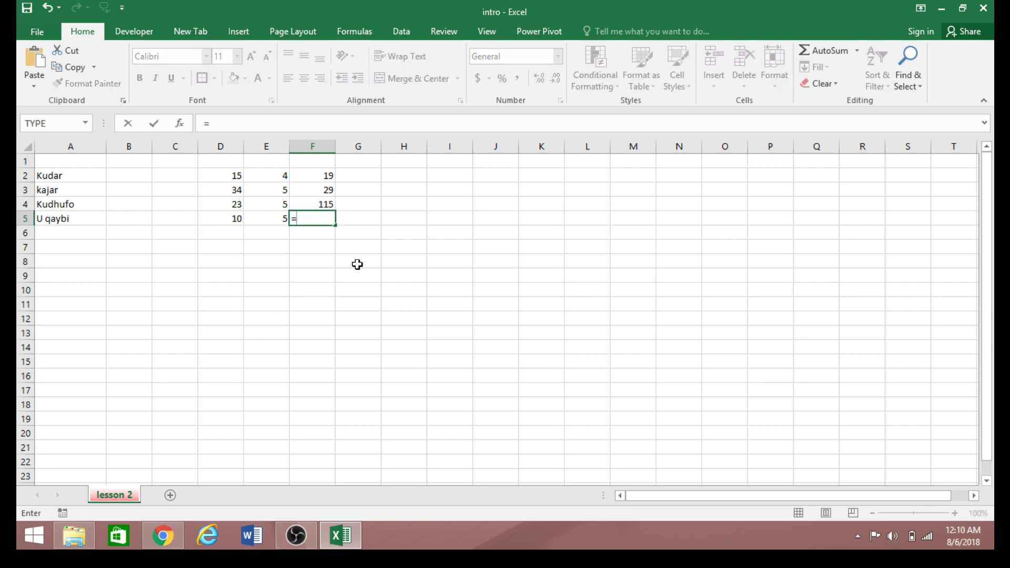
click(234, 221)
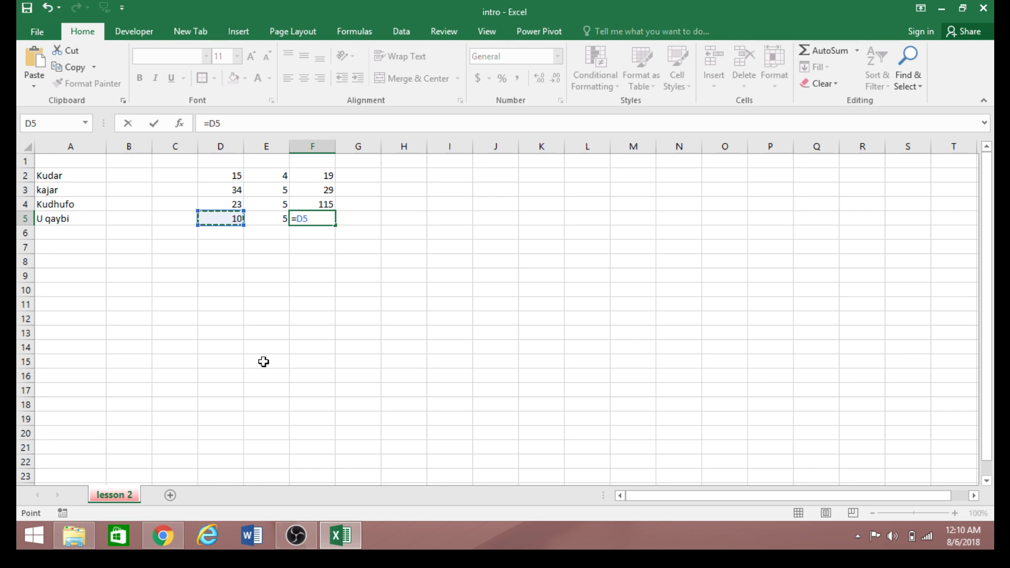
text(/)
click(278, 218)
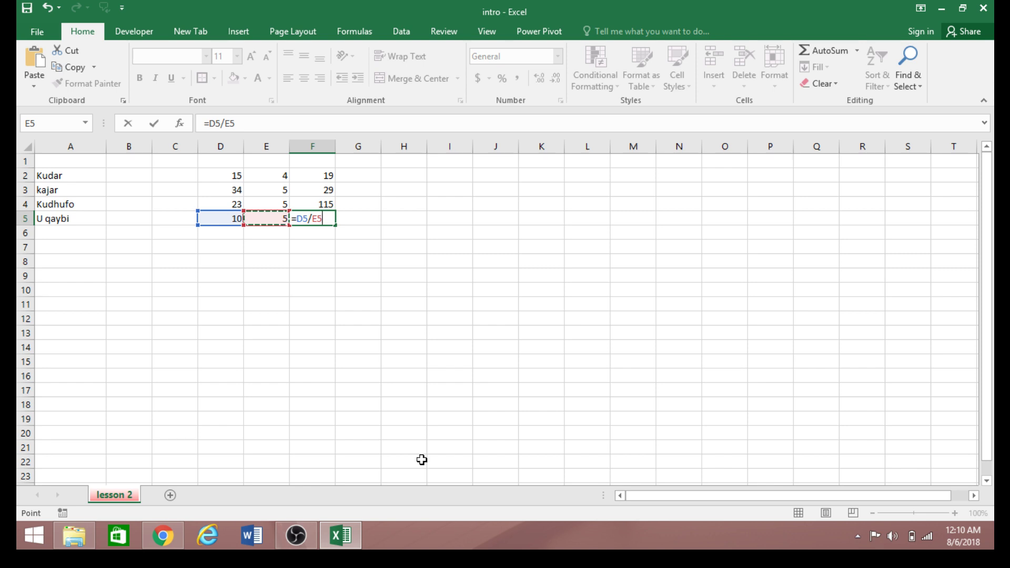
key(Return)
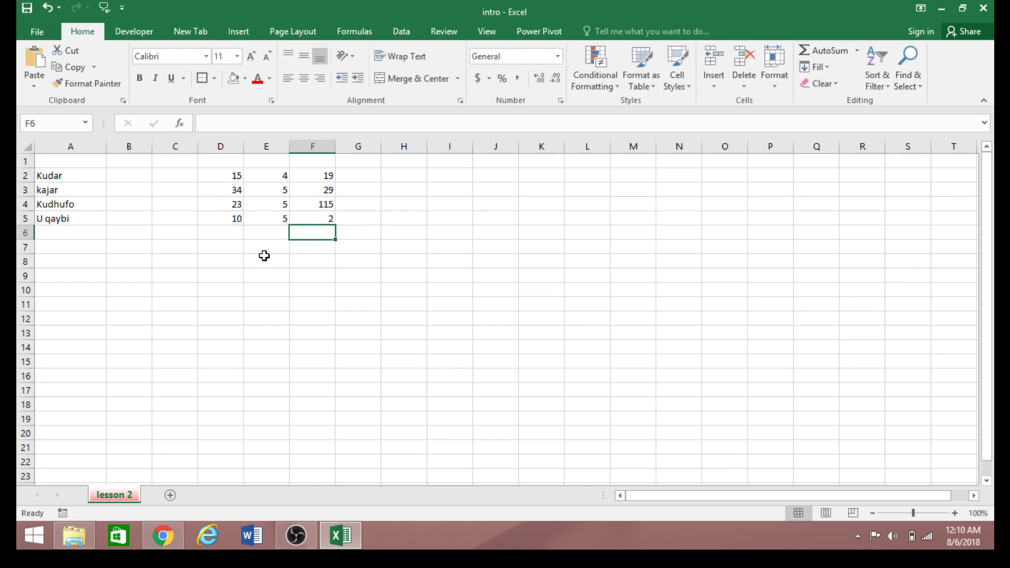
Step: Review the formula results in F2:F5 together with the numbers they use in columns D and E
click(316, 220)
click(323, 189)
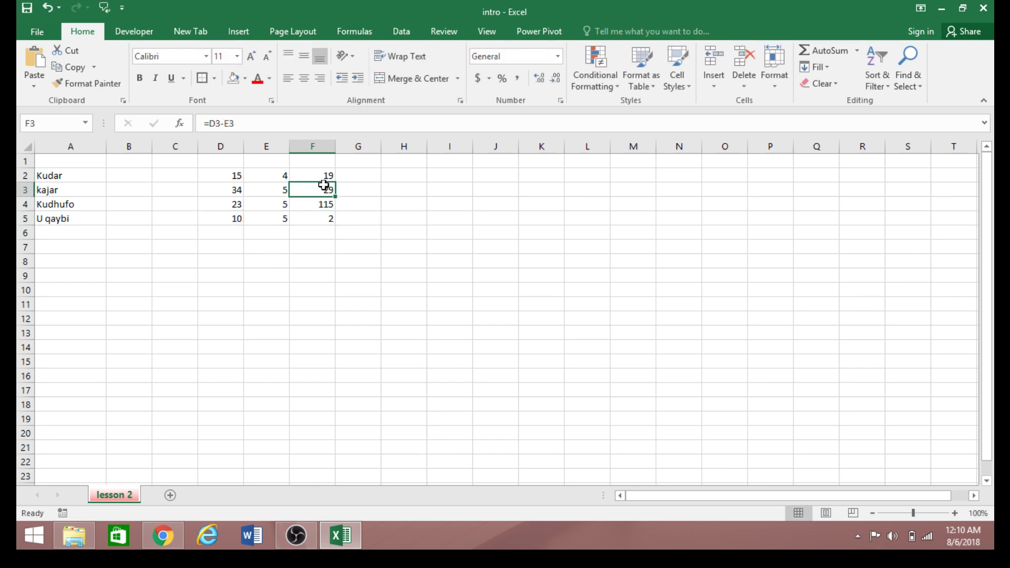
drag(327, 176, 333, 224)
click(463, 243)
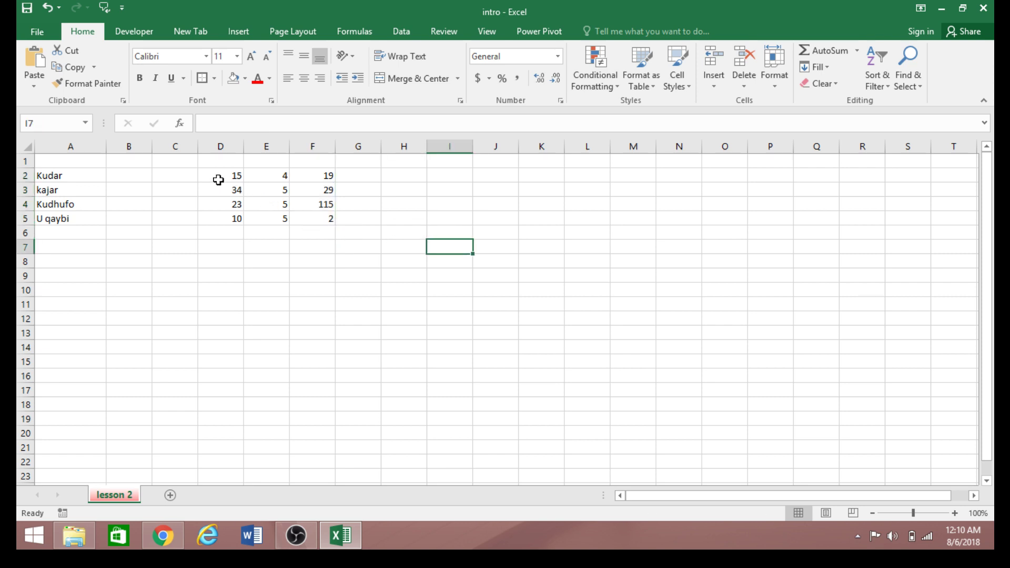
drag(218, 176, 350, 219)
click(353, 289)
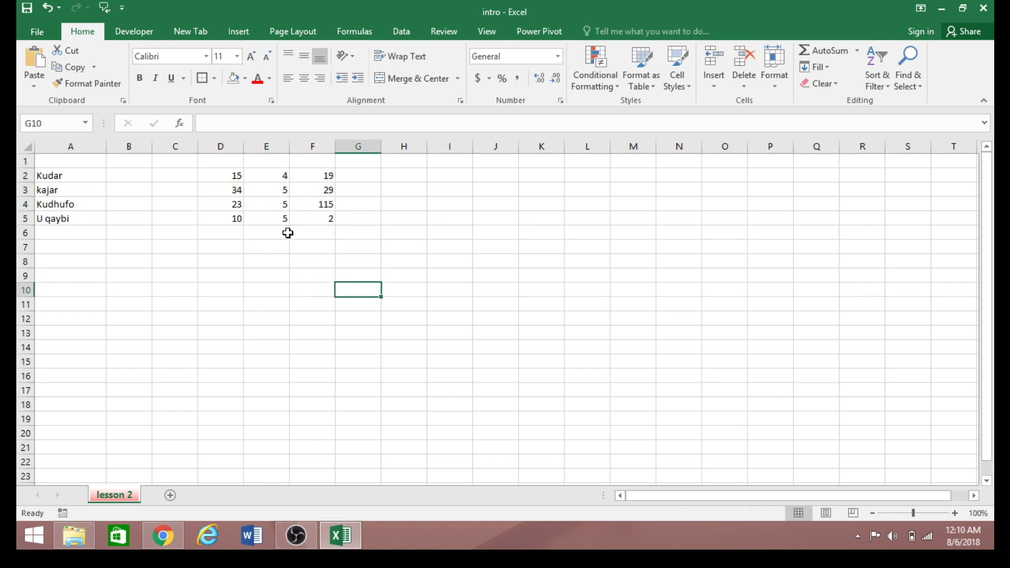